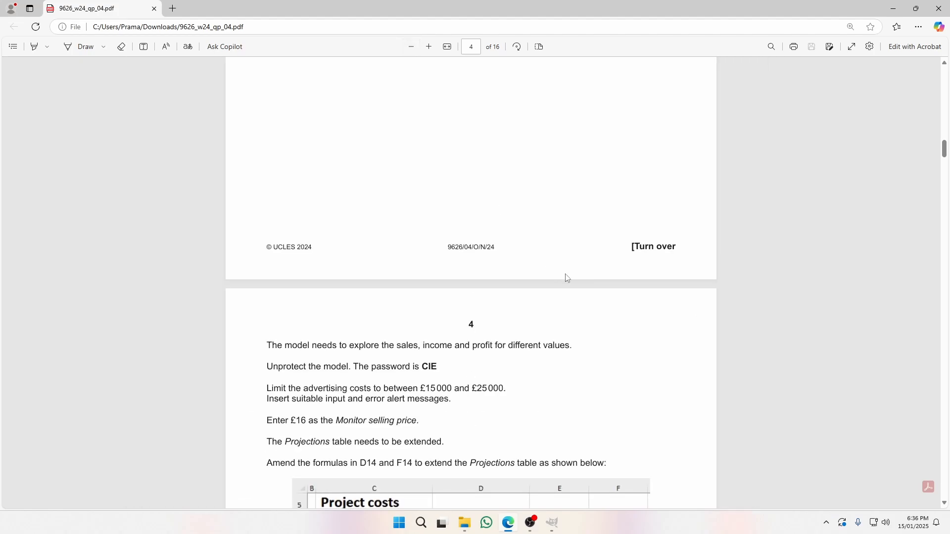
Locate Task 2 on page 8 of the exam paper, and open Bay.jpg from the Examination folder in GIMP.
scroll(569, 275, "down", 20)
scroll(577, 277, "down", 20)
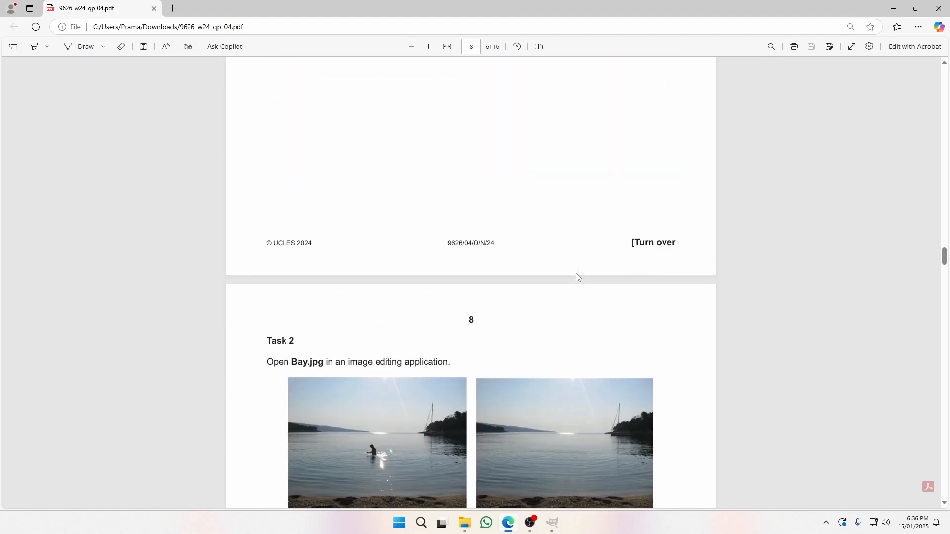
scroll(578, 278, "up", 4)
scroll(577, 276, "down", 2)
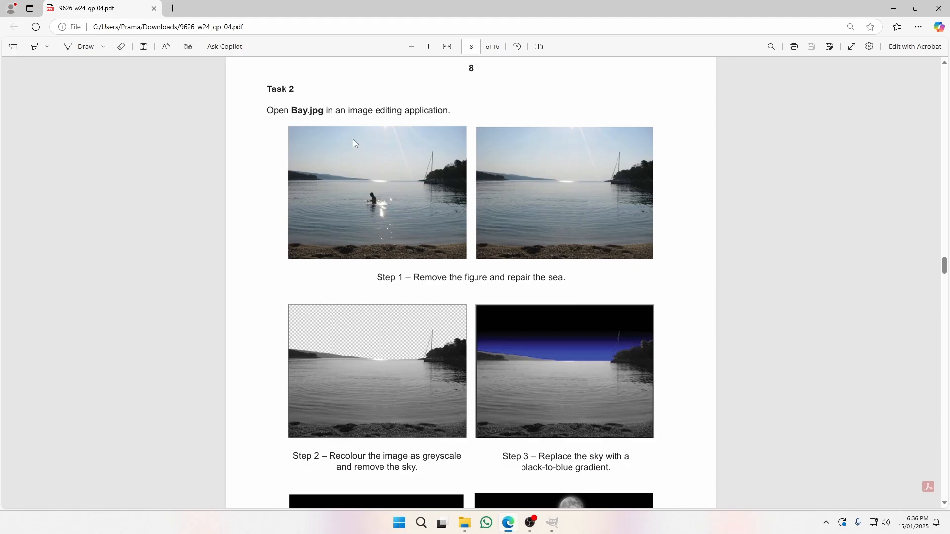
key("alt+Tab")
key("alt+Tab")
key("alt+Tab")
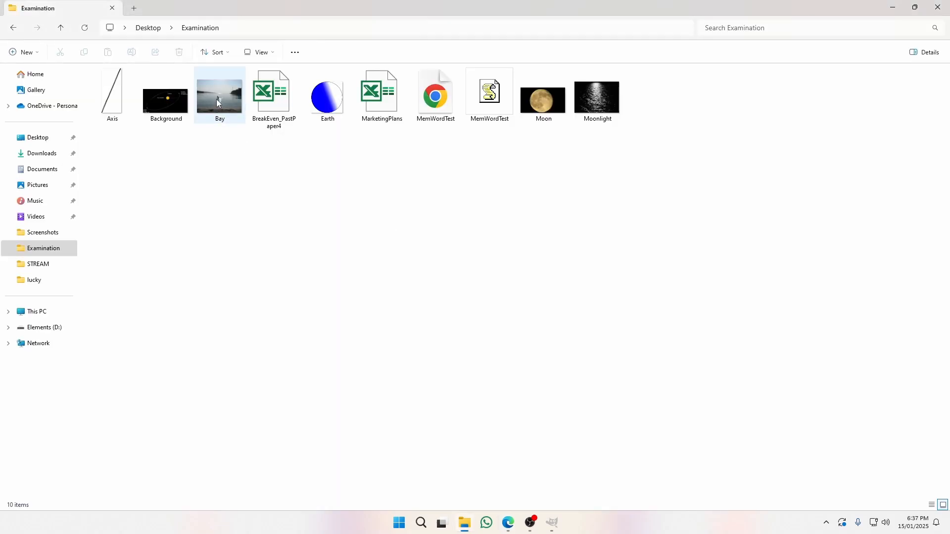
left_click_drag(216, 99, 453, 197)
key("alt+Tab")
key("alt+Tab")
key("alt+Tab")
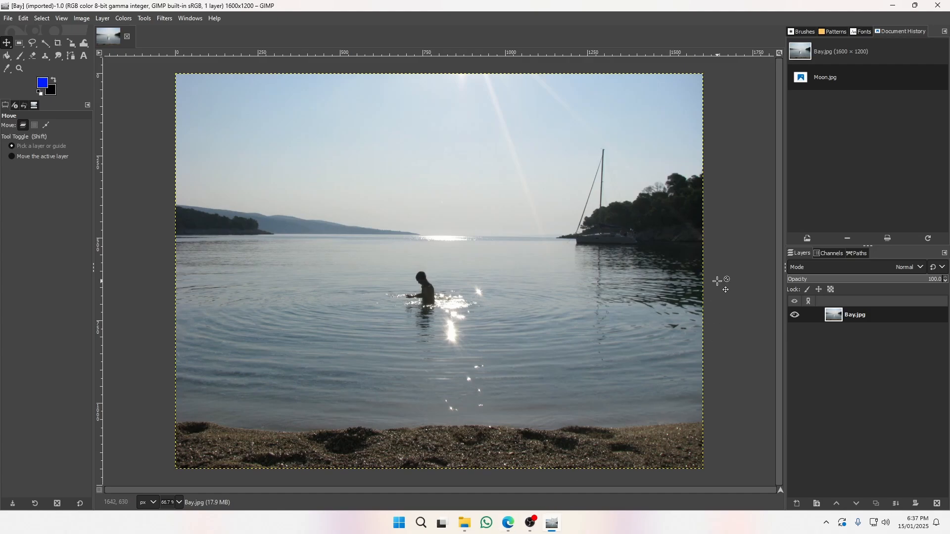
Switch to the exam paper, compare the enlarged before and after images for Step 1 of Task 2, and return to GIMP.
key("alt+Tab")
key("alt+Tab")
key("alt+Tab")
key("Tab")
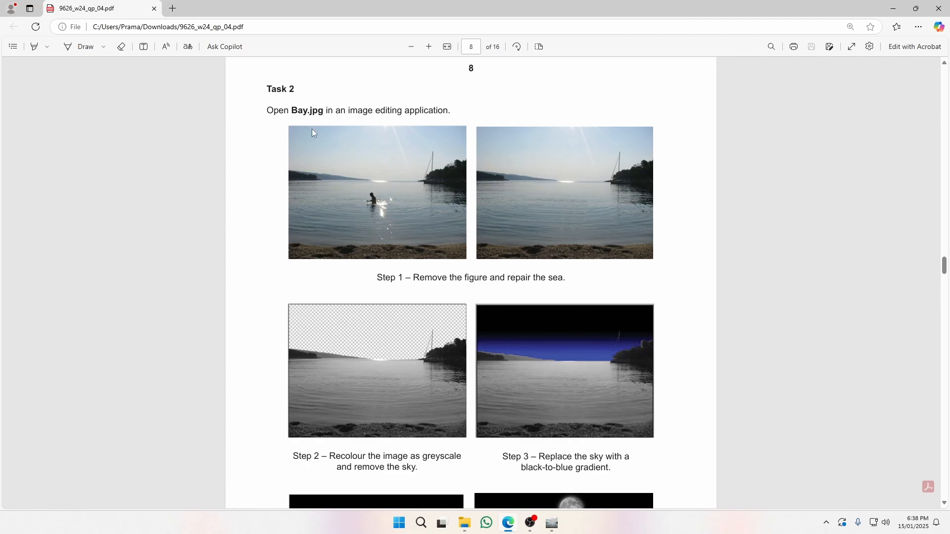
left_click(429, 46)
left_click(429, 47)
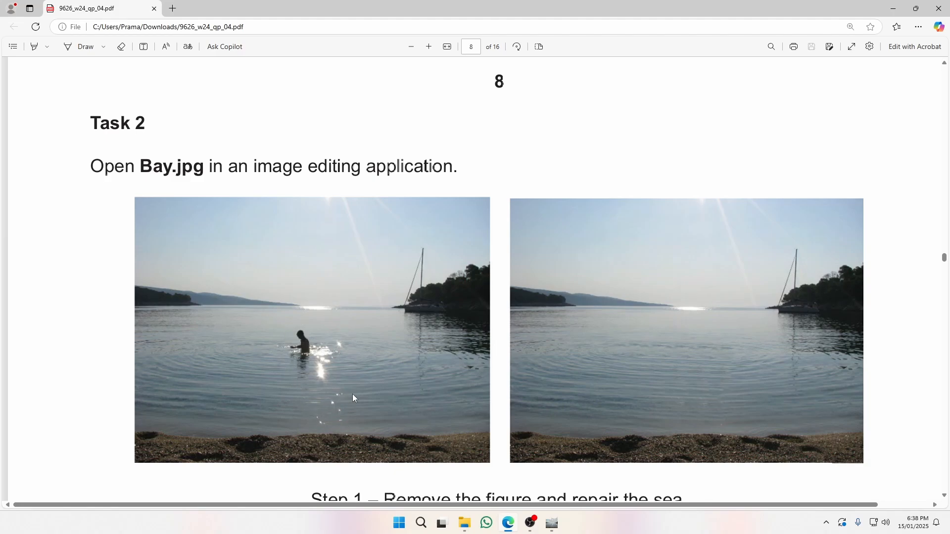
key("alt+Tab")
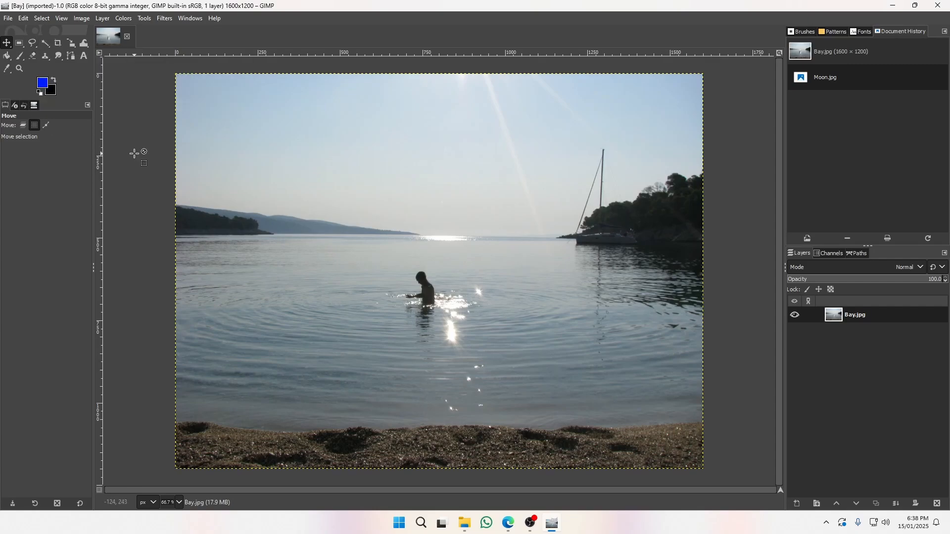
Inspect the figure and the surrounding glare up close in GIMP, checking them against the repaired-sea example in the exam paper.
left_click(46, 58)
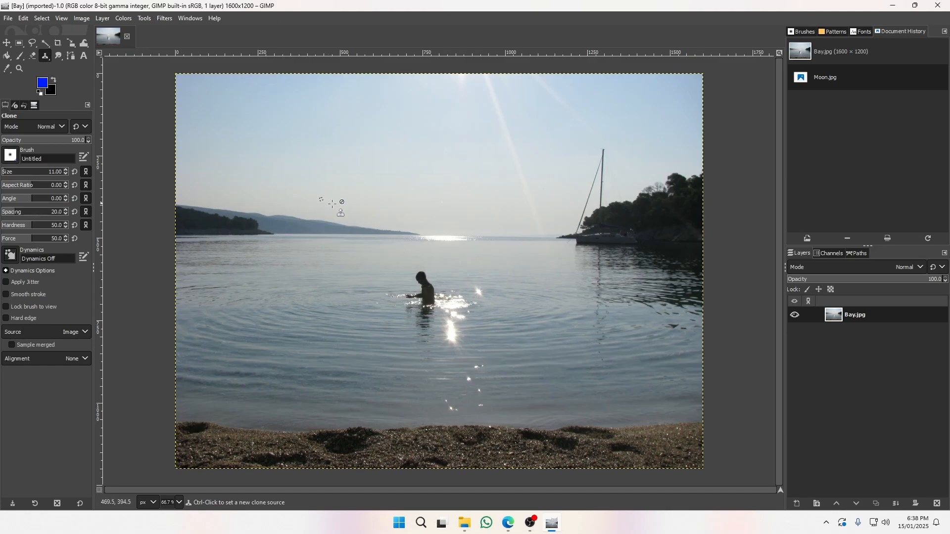
key("z")
mouse_move(371, 240)
left_mouse_down()
mouse_move(559, 400)
mouse_move(545, 388)
left_mouse_up()
left_click_drag(435, 299, 476, 312)
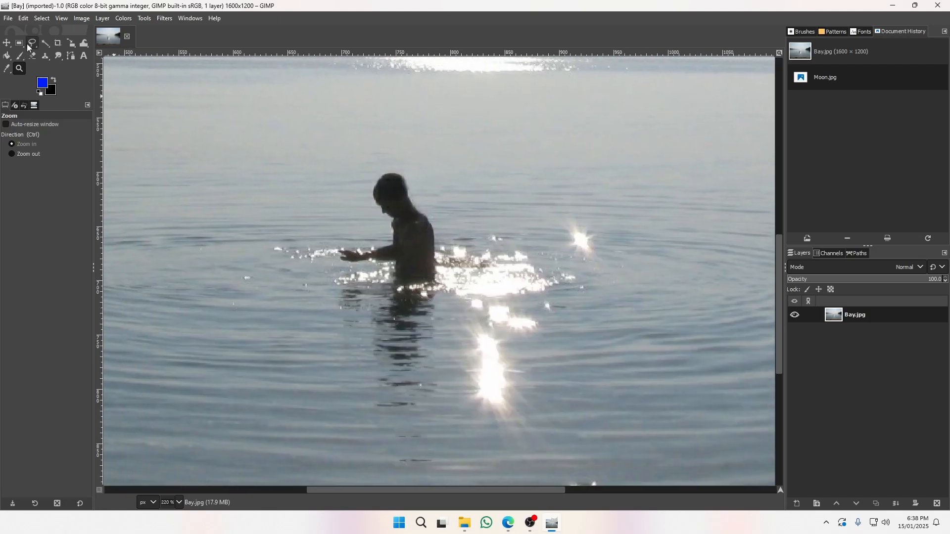
left_click(45, 56)
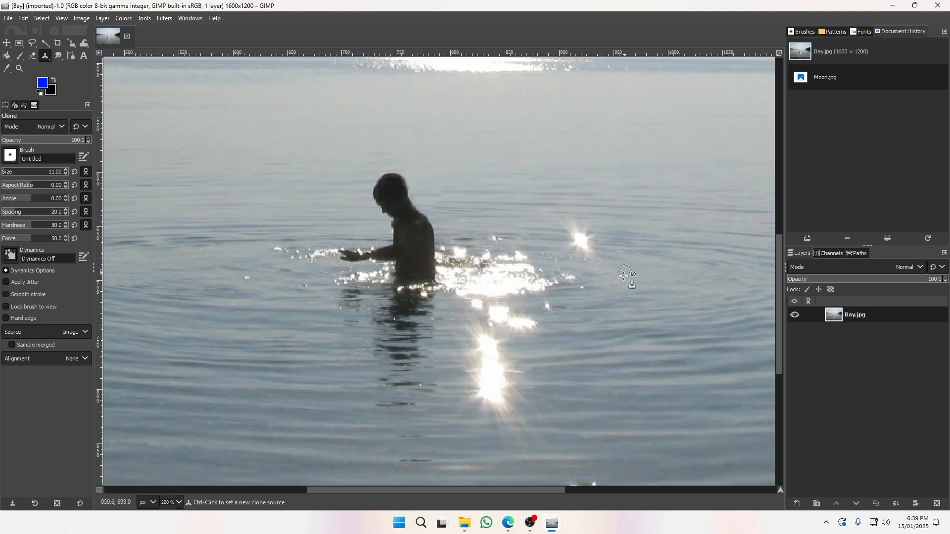
key("alt+Tab")
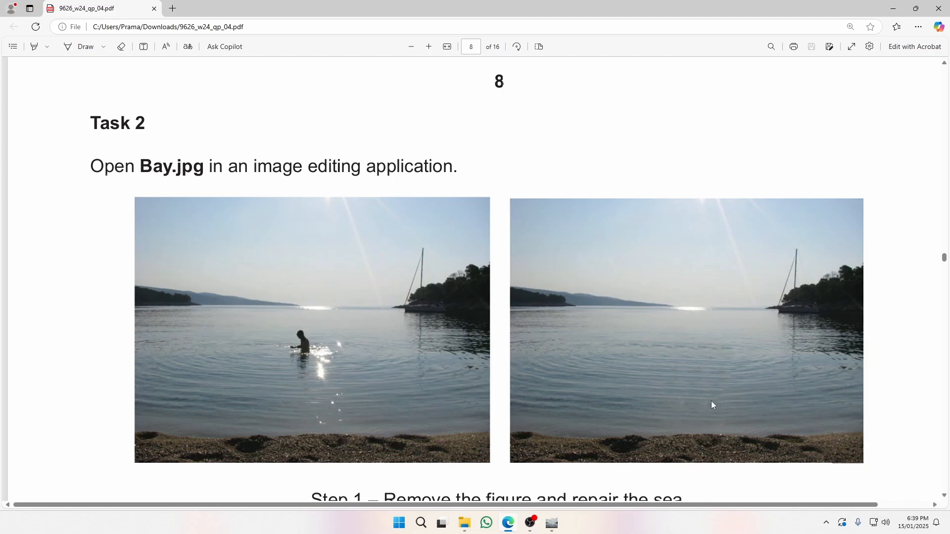
key("alt+Tab")
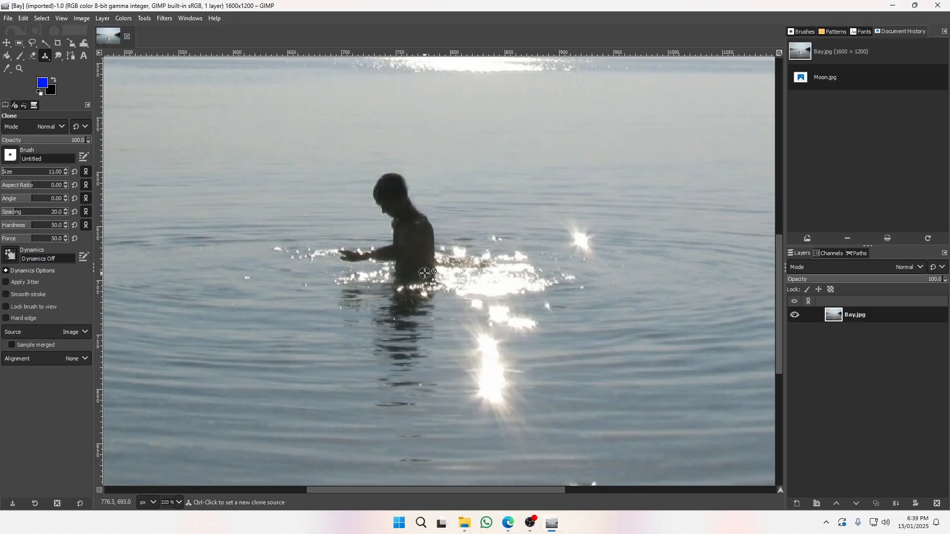
key("z")
left_click(411, 261)
left_click(412, 261, "ctrl")
left_click(411, 261, "ctrl")
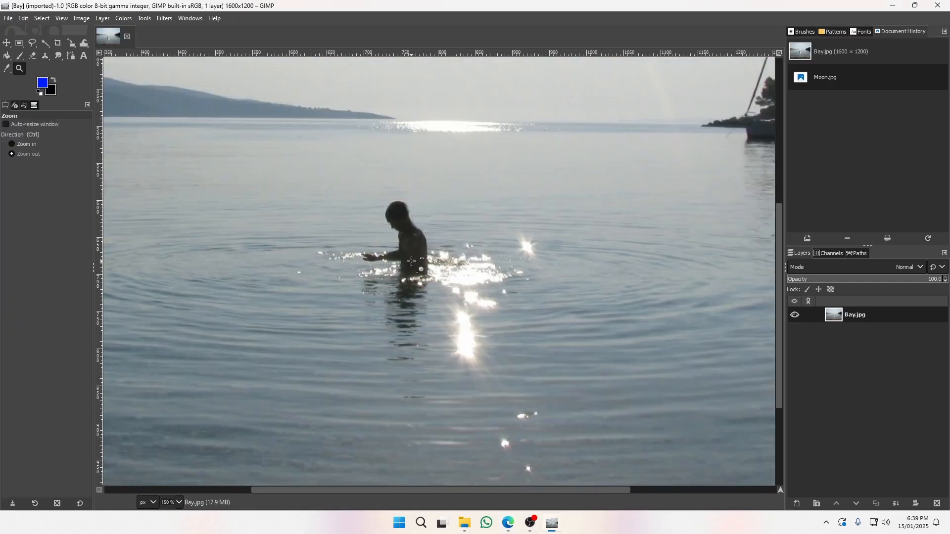
left_click(412, 261, "ctrl")
left_click_drag(411, 261, 429, 270)
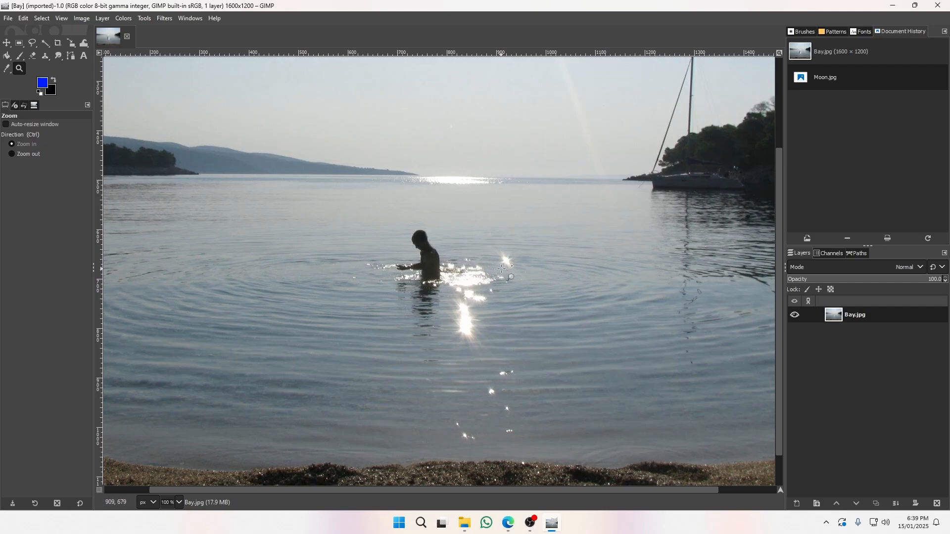
Cover the isolated star-shaped sparkle to the right of the figure with clean rippled water using the Clone tool.
left_click_drag(480, 239, 531, 296)
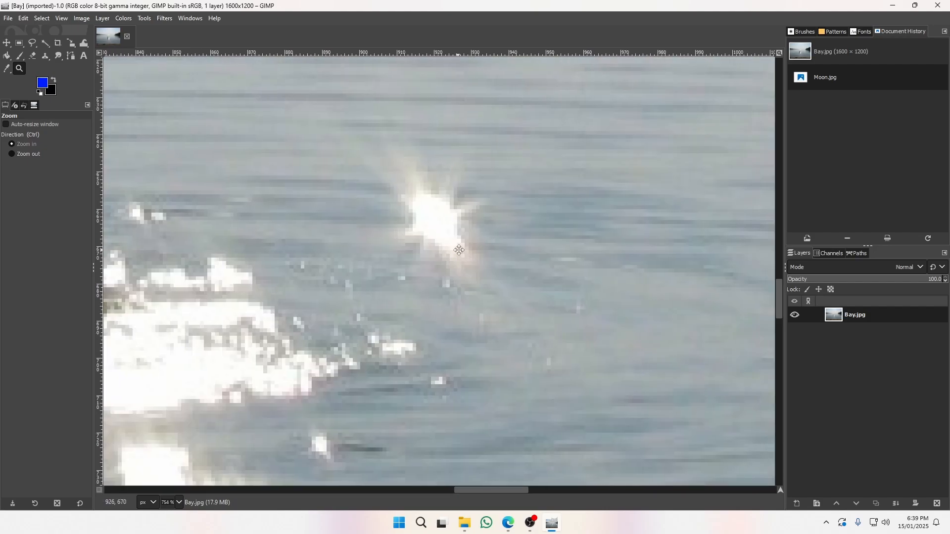
left_click_drag(445, 249, 502, 260)
left_click(45, 55)
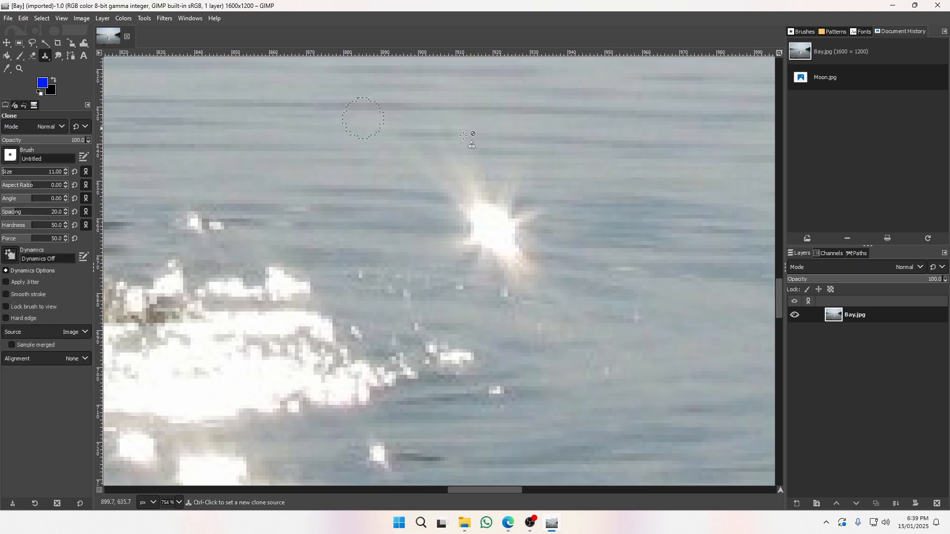
key("space")
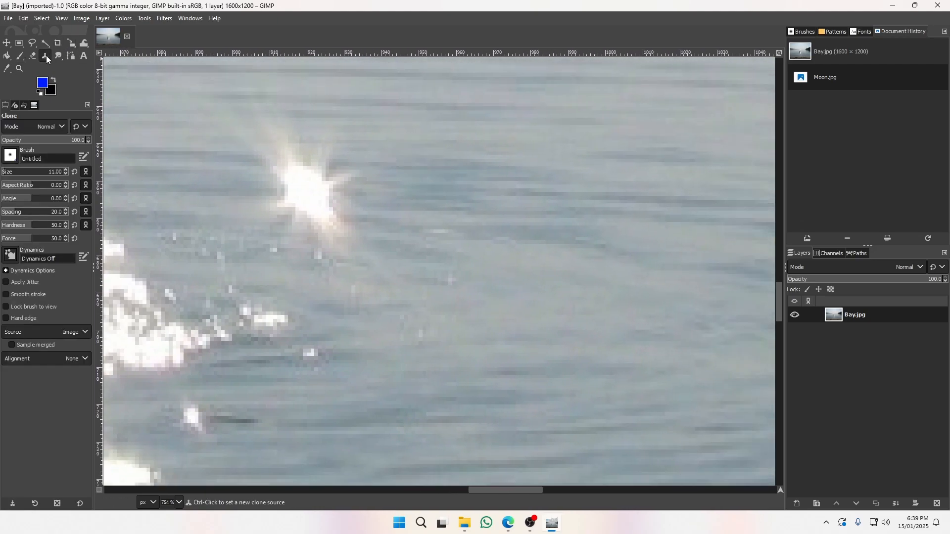
key("space")
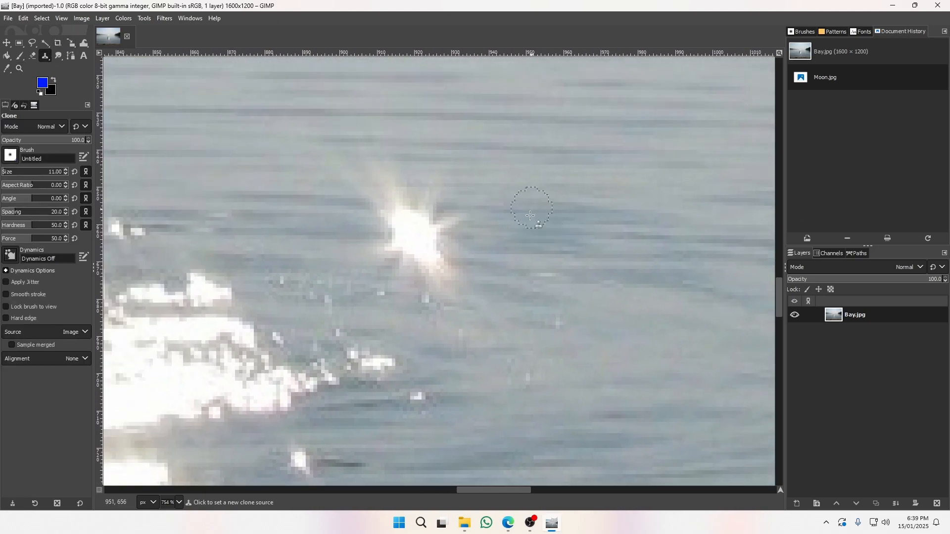
left_click(575, 245, "ctrl")
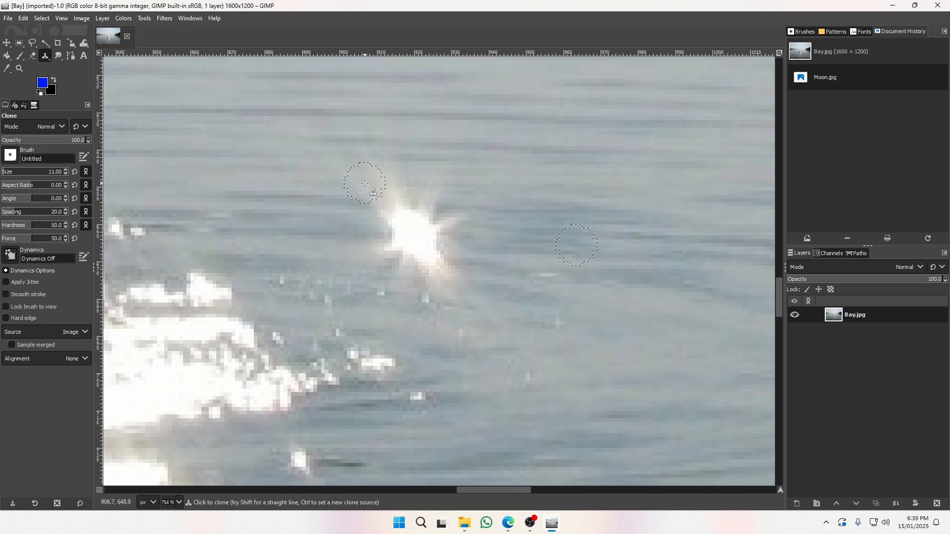
mouse_move(360, 187)
left_mouse_down()
mouse_move(452, 226)
mouse_move(383, 219)
mouse_move(447, 239)
mouse_move(379, 230)
mouse_move(436, 245)
mouse_move(390, 239)
mouse_move(447, 263)
mouse_move(375, 250)
mouse_move(439, 278)
mouse_move(357, 238)
mouse_move(443, 234)
mouse_move(394, 211)
mouse_move(433, 208)
mouse_move(375, 187)
mouse_move(437, 198)
mouse_move(425, 183)
mouse_move(381, 179)
mouse_move(355, 190)
mouse_move(382, 196)
left_mouse_up()
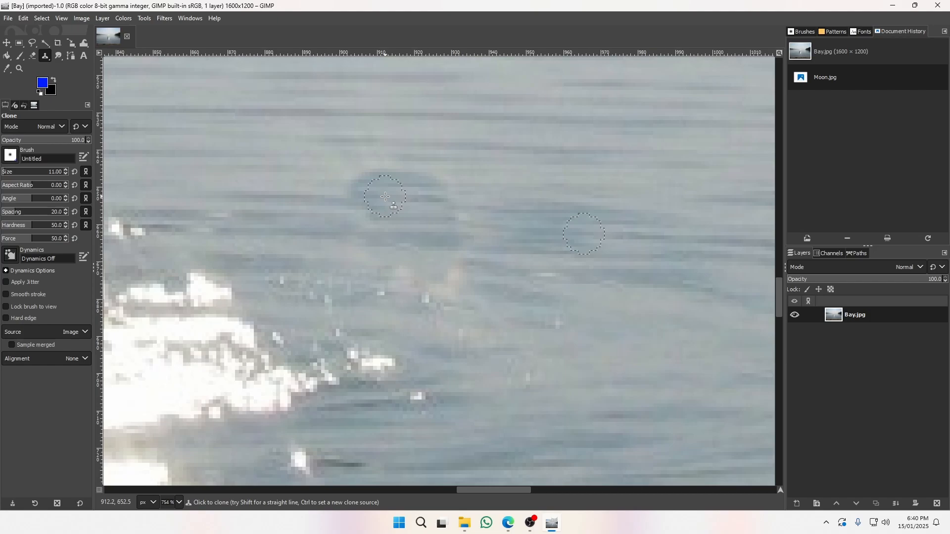
mouse_move(374, 195)
left_mouse_down()
mouse_move(462, 254)
mouse_move(384, 253)
mouse_move(448, 265)
mouse_move(468, 282)
mouse_move(407, 275)
mouse_move(451, 294)
mouse_move(399, 225)
mouse_move(336, 211)
mouse_move(378, 228)
mouse_move(465, 225)
mouse_move(467, 214)
mouse_move(457, 221)
mouse_move(379, 206)
left_mouse_up()
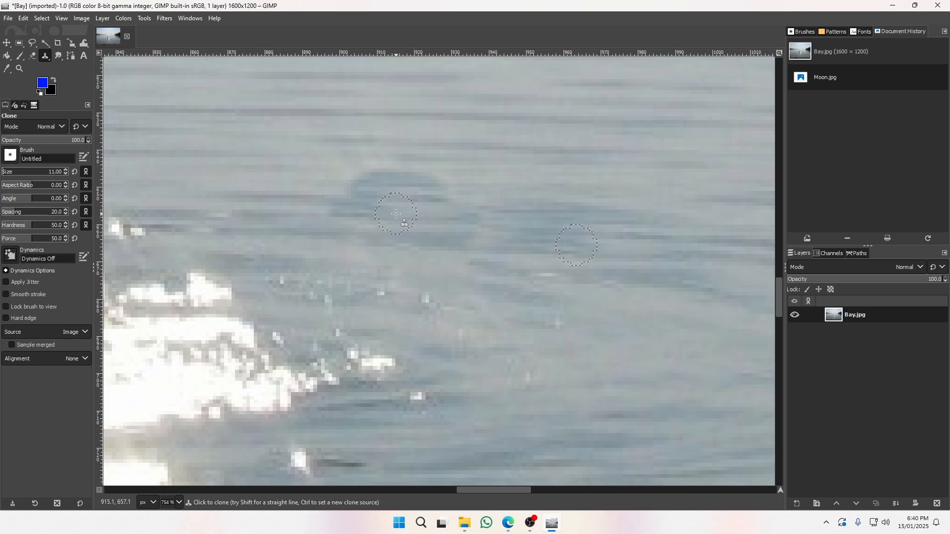
mouse_move(352, 232)
left_mouse_down()
mouse_move(425, 245)
mouse_move(451, 266)
mouse_move(386, 250)
mouse_move(379, 255)
mouse_move(434, 281)
mouse_move(376, 269)
mouse_move(425, 299)
mouse_move(353, 290)
mouse_move(436, 303)
left_mouse_up()
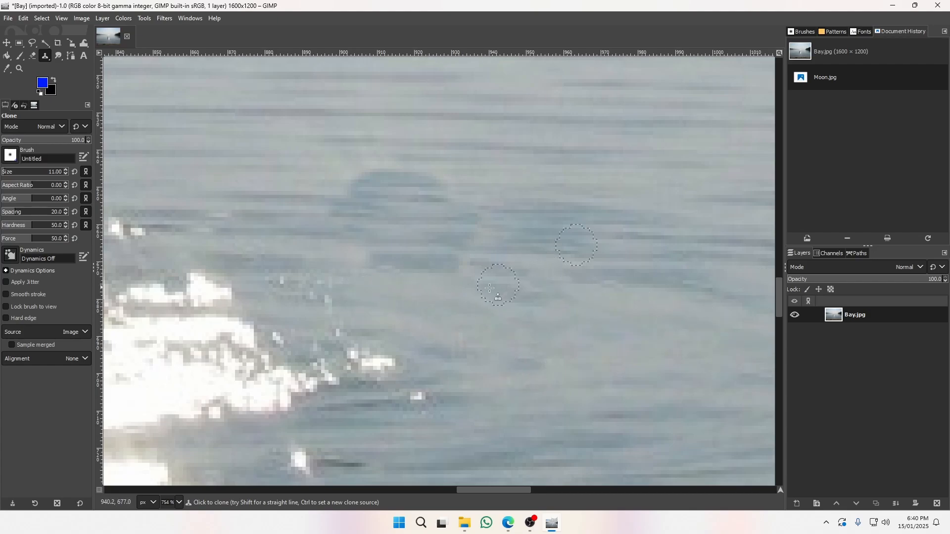
Clone clean water over the upper right edge of the large glare patch and the small sparkles just above it.
left_click_drag(389, 266, 636, 252)
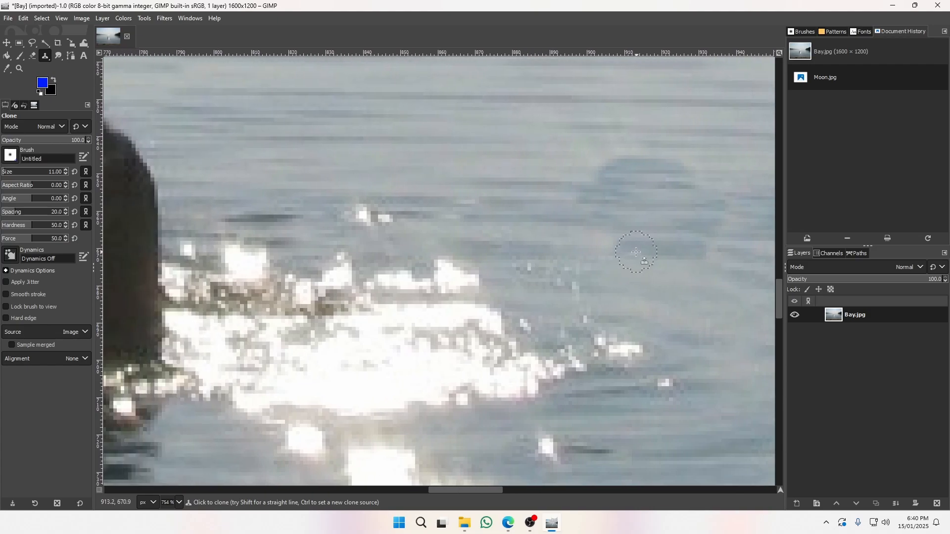
left_click(355, 153, "ctrl")
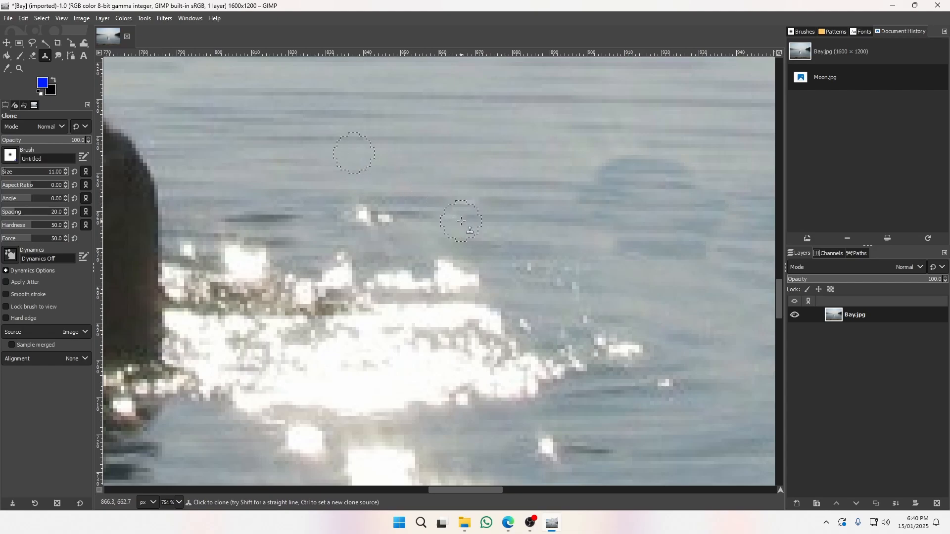
mouse_move(464, 231)
left_mouse_down()
mouse_move(499, 239)
mouse_move(495, 229)
mouse_move(537, 248)
mouse_move(558, 275)
mouse_move(437, 267)
mouse_move(445, 260)
mouse_move(495, 284)
mouse_move(458, 274)
mouse_move(448, 275)
mouse_move(487, 290)
mouse_move(443, 285)
mouse_move(484, 296)
mouse_move(434, 285)
mouse_move(473, 293)
mouse_move(491, 310)
mouse_move(440, 290)
mouse_move(478, 315)
mouse_move(437, 298)
mouse_move(490, 330)
mouse_move(472, 308)
mouse_move(442, 304)
mouse_move(525, 334)
left_mouse_up()
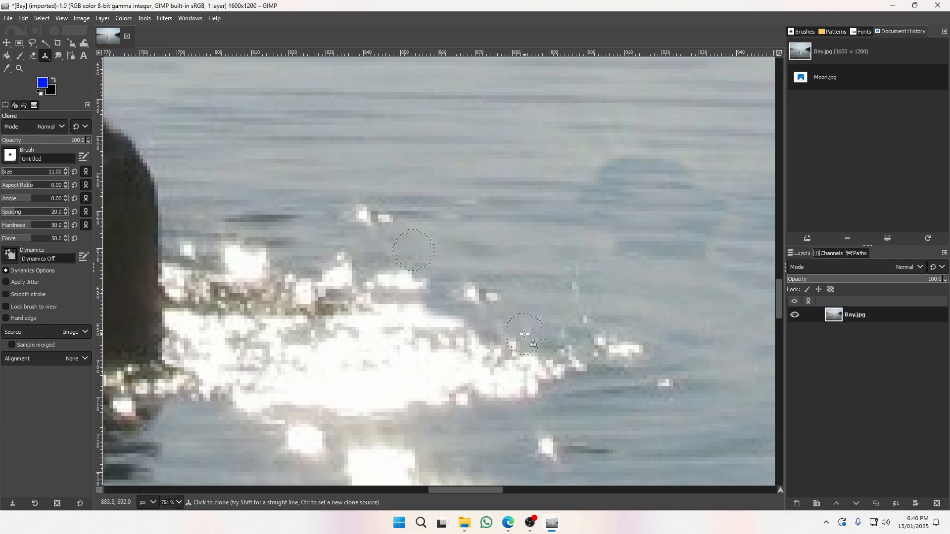
left_click_drag(470, 289, 517, 312)
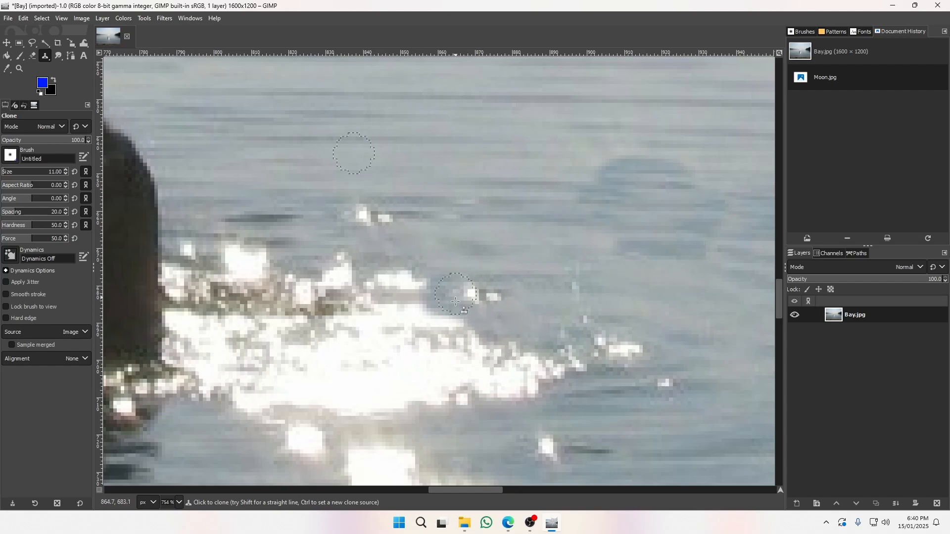
left_click(440, 205, "ctrl")
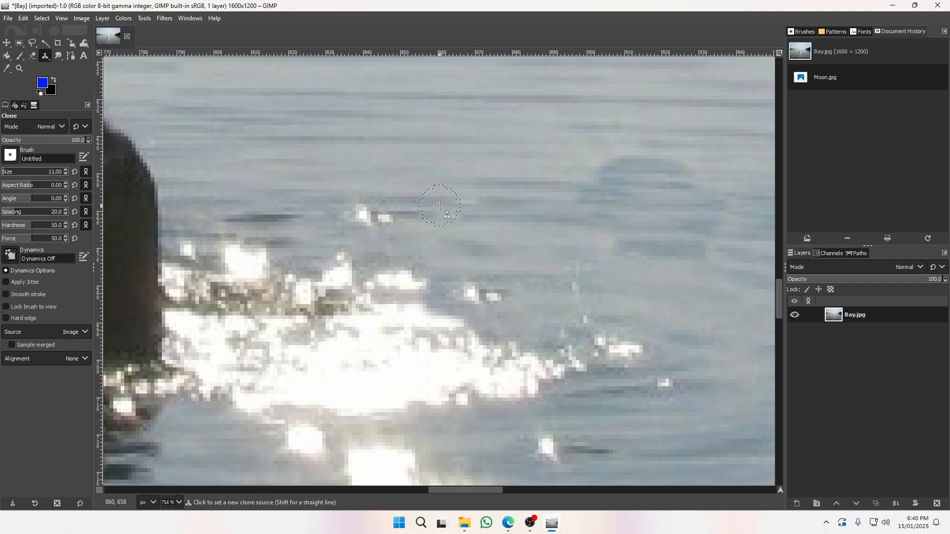
left_click_drag(364, 214, 378, 215)
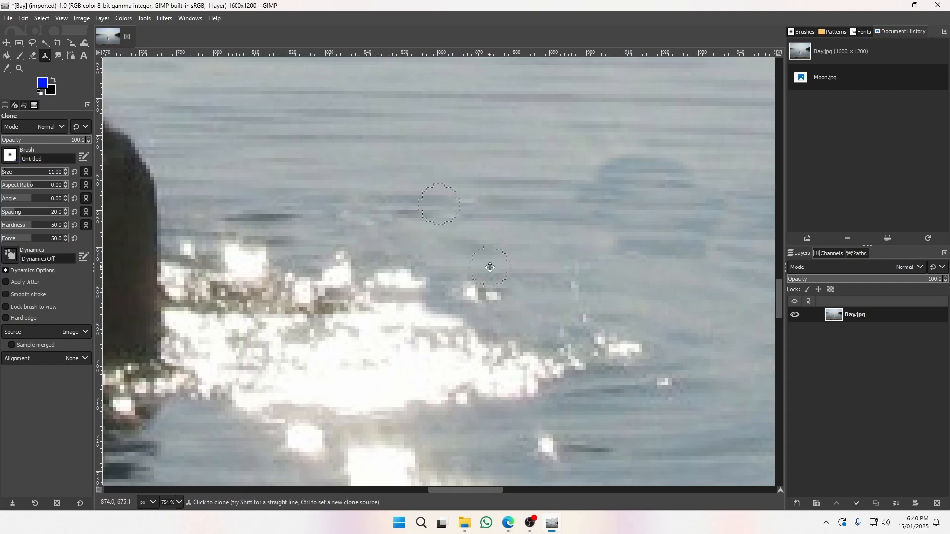
Clone nearby ripples over the small stray sparkles around the right end of the large glare patch.
left_click_drag(490, 266, 419, 230)
left_click(437, 215, "ctrl")
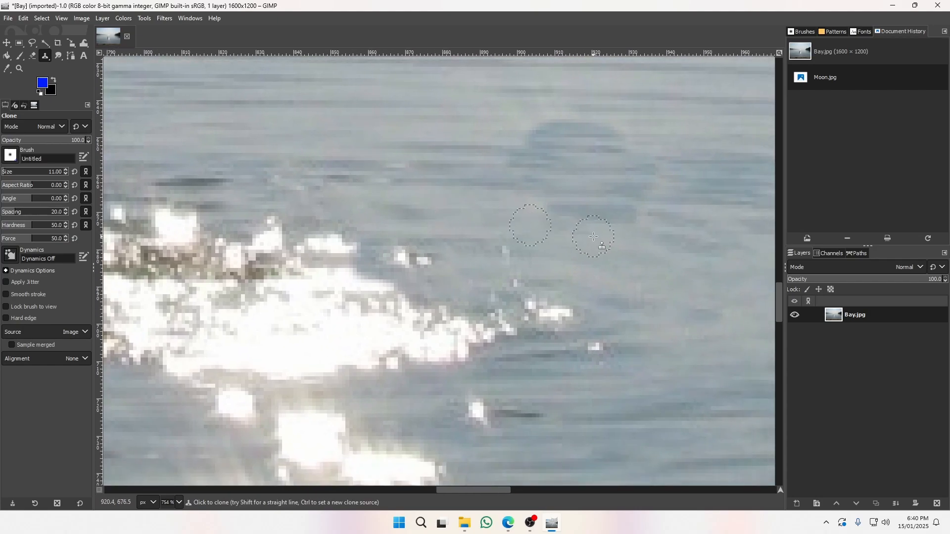
left_click(448, 229, "ctrl")
left_click(616, 259, "ctrl")
left_click_drag(514, 277, 593, 342)
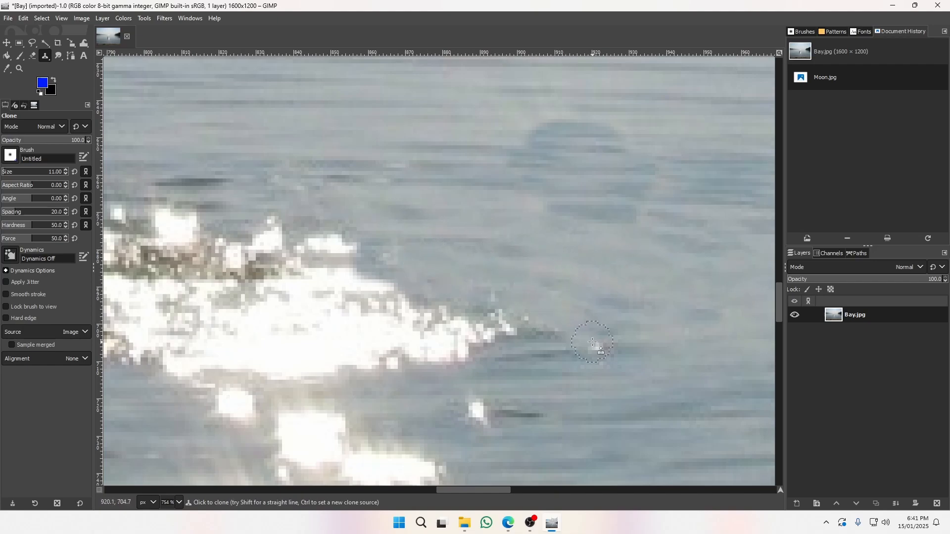
Resample clean water and clone it over the pointed right tip of the large glare patch.
left_click(642, 293, "ctrl")
mouse_move(522, 333)
left_mouse_down()
mouse_move(471, 340)
mouse_move(613, 331)
mouse_move(487, 359)
mouse_move(500, 337)
mouse_move(432, 352)
mouse_move(464, 346)
mouse_move(452, 358)
mouse_move(476, 355)
left_mouse_up()
left_click(680, 291, "ctrl")
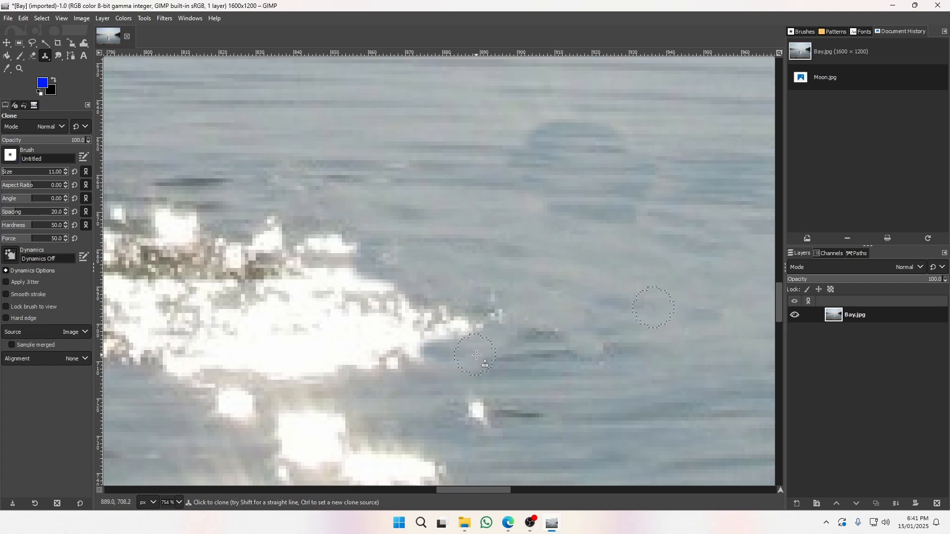
left_click_drag(600, 335, 507, 357)
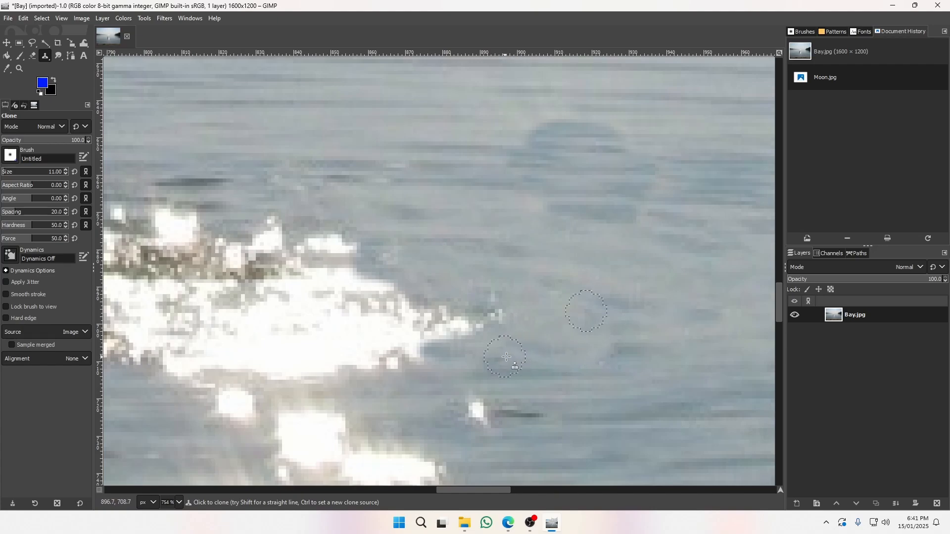
mouse_move(502, 315)
left_mouse_down()
mouse_move(460, 331)
mouse_move(435, 321)
mouse_move(403, 349)
mouse_move(429, 348)
left_mouse_up()
Sample fresh water and clone it down the right edge of the large glare patch, including the highlights at its upper corner.
left_click(619, 297, "ctrl")
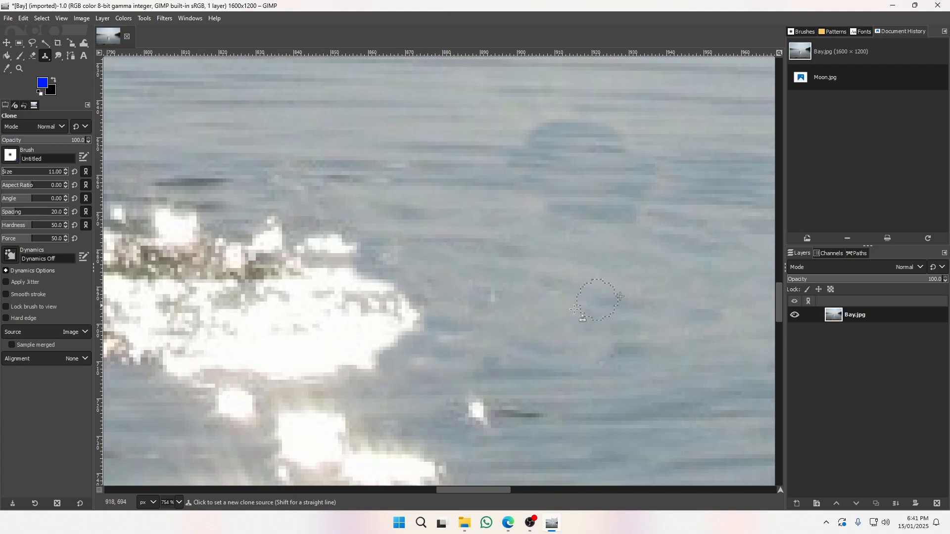
scroll(564, 302, "left", 3)
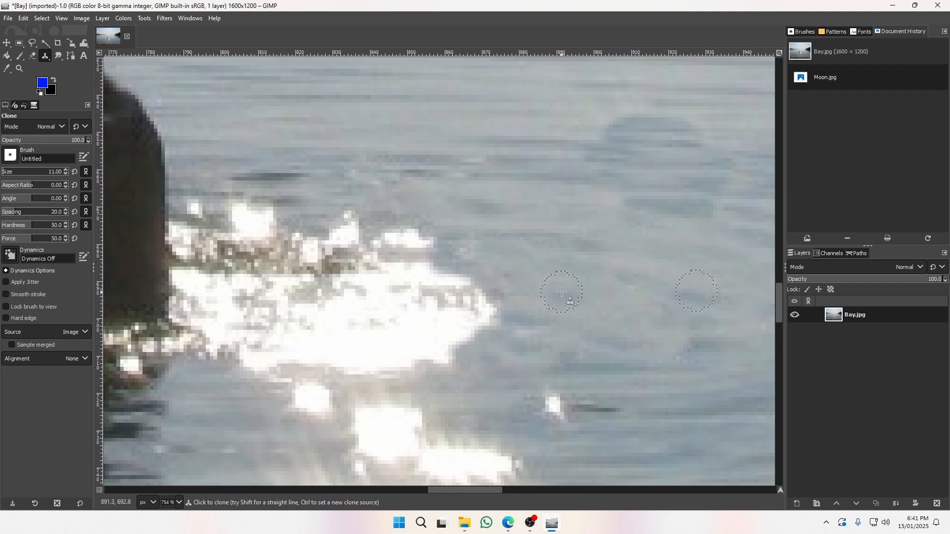
mouse_move(495, 292)
left_mouse_down()
mouse_move(478, 343)
mouse_move(467, 281)
mouse_move(444, 340)
mouse_move(453, 259)
mouse_move(463, 338)
mouse_move(466, 306)
mouse_move(421, 349)
mouse_move(459, 299)
mouse_move(430, 352)
mouse_move(456, 349)
mouse_move(425, 358)
mouse_move(448, 276)
mouse_move(429, 338)
mouse_move(393, 358)
mouse_move(437, 264)
mouse_move(411, 334)
mouse_move(498, 292)
left_mouse_up()
left_click(573, 260, "ctrl")
mouse_move(426, 238)
left_mouse_down()
mouse_move(419, 327)
mouse_move(406, 351)
left_mouse_up()
Clone water sampled nearby over the small sparkle and dark streak below and to the right of the glare patch.
left_click(669, 385, "ctrl")
mouse_move(558, 396)
left_mouse_down()
mouse_move(585, 414)
mouse_move(614, 409)
left_mouse_up()
left_click_drag(520, 361, 575, 307)
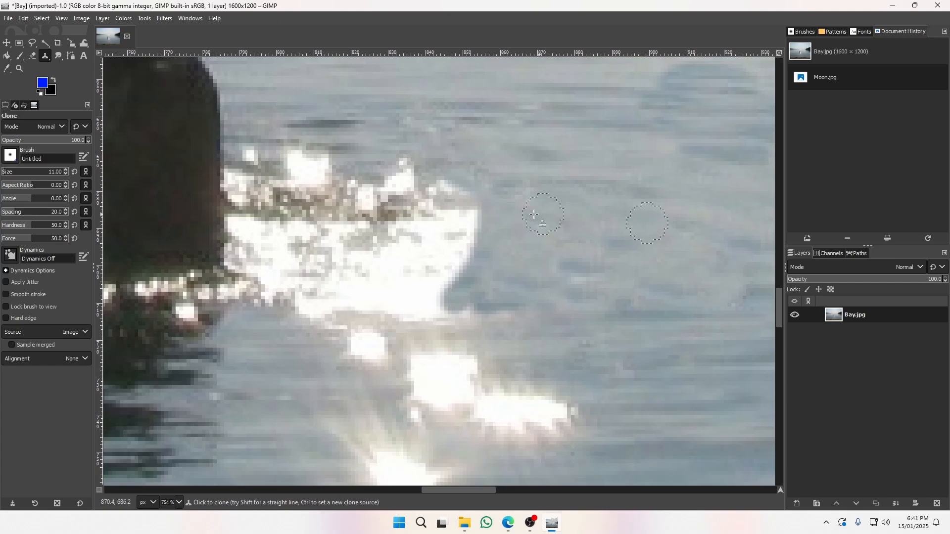
Clone freshly sampled water over the right half of the large glare patch and the highlights along its upper edge.
mouse_move(472, 191)
left_mouse_down()
mouse_move(442, 296)
mouse_move(458, 322)
left_mouse_up()
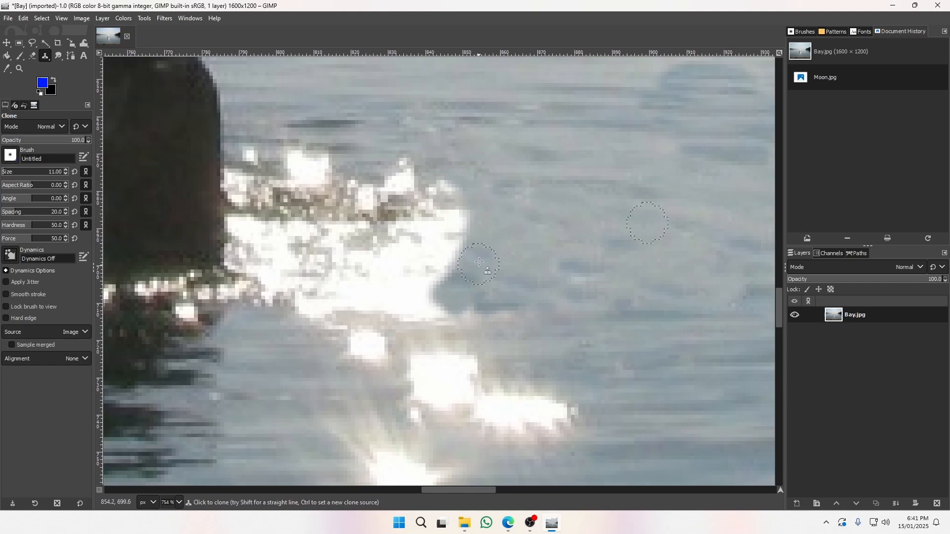
left_click(640, 186, "ctrl")
mouse_move(450, 192)
left_mouse_down()
mouse_move(441, 308)
mouse_move(447, 302)
mouse_move(466, 167)
mouse_move(411, 305)
mouse_move(438, 205)
mouse_move(403, 308)
mouse_move(427, 208)
mouse_move(391, 301)
mouse_move(421, 189)
mouse_move(385, 282)
mouse_move(419, 196)
mouse_move(409, 242)
mouse_move(401, 173)
mouse_move(387, 172)
mouse_move(382, 146)
mouse_move(409, 126)
mouse_move(465, 156)
mouse_move(440, 169)
left_mouse_up()
left_click(525, 194, "ctrl")
mouse_move(364, 305)
left_mouse_down()
mouse_move(390, 265)
mouse_move(369, 248)
mouse_move(365, 258)
mouse_move(392, 216)
mouse_move(304, 317)
mouse_move(356, 177)
mouse_move(332, 283)
mouse_move(387, 148)
mouse_move(295, 293)
mouse_move(344, 157)
mouse_move(299, 312)
left_mouse_up()
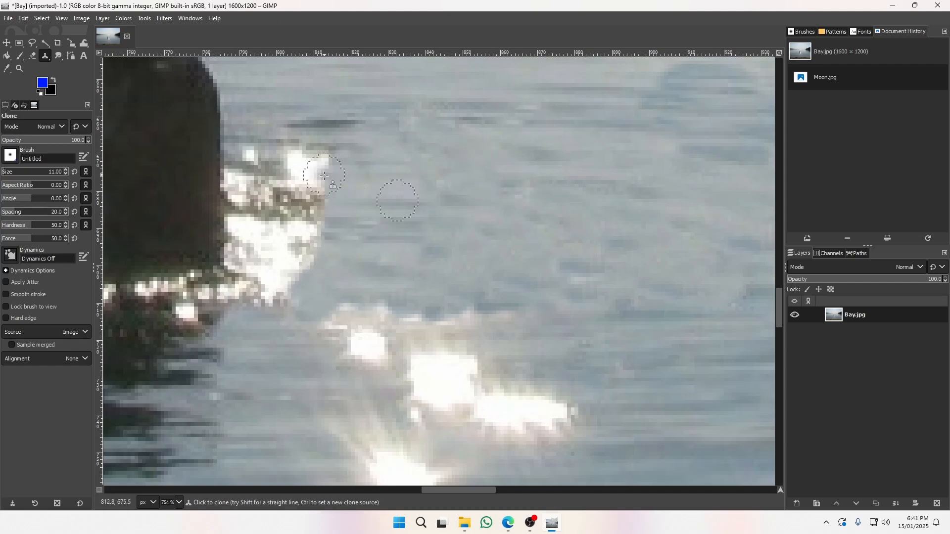
Clone clean water inward over the remaining glare beside the figure's body, including the bright spot above it.
mouse_move(329, 177)
left_mouse_down()
mouse_move(289, 294)
mouse_move(320, 172)
mouse_move(317, 181)
mouse_move(416, 216)
mouse_move(322, 174)
mouse_move(324, 216)
mouse_move(284, 292)
left_mouse_up()
left_click(491, 189, "ctrl")
mouse_move(318, 159)
left_mouse_down()
mouse_move(318, 257)
mouse_move(286, 308)
mouse_move(321, 156)
mouse_move(311, 248)
mouse_move(287, 278)
mouse_move(311, 170)
mouse_move(307, 221)
mouse_move(267, 303)
mouse_move(305, 176)
left_mouse_up()
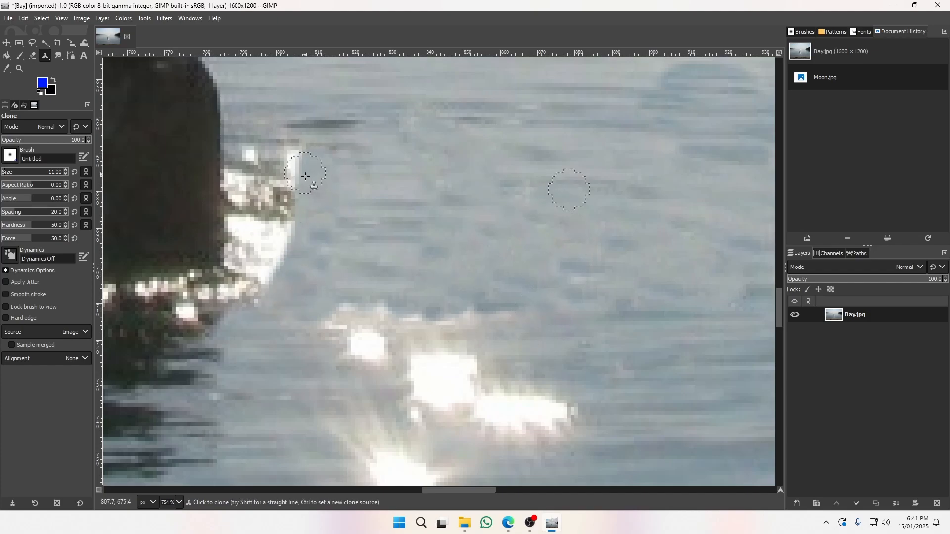
Sample ripples to the right of the lower glare spots and clone them over the elongated spot.
scroll(434, 339, "down", 5)
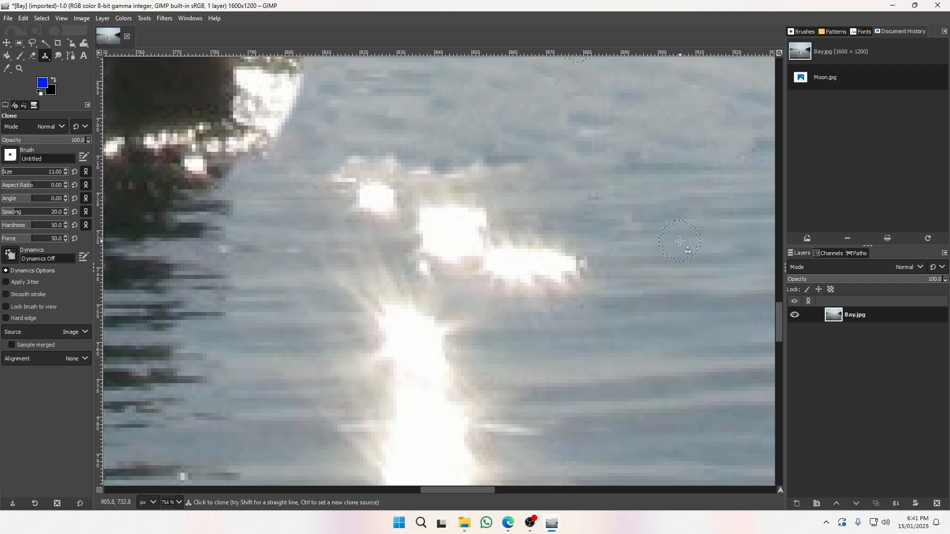
left_click_drag(705, 241, 553, 231)
left_click(589, 216, "ctrl")
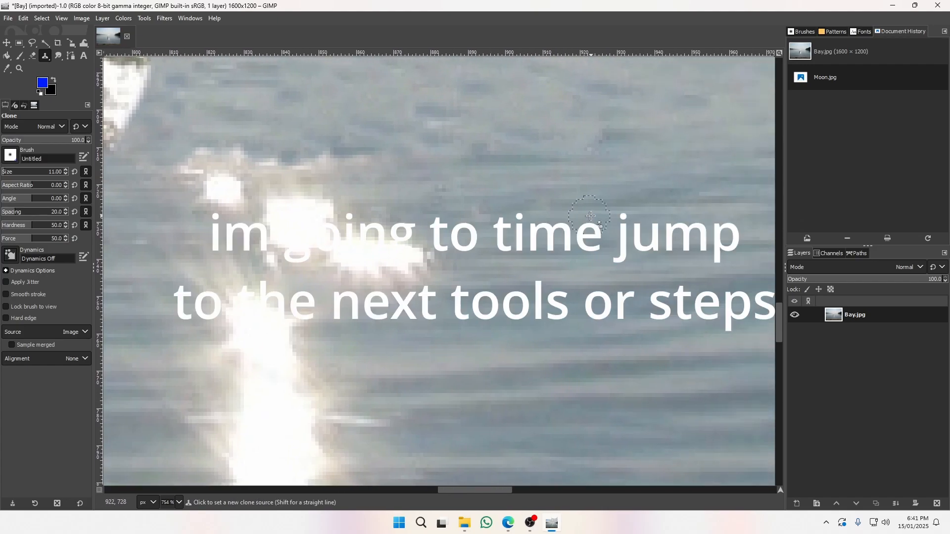
mouse_move(424, 258)
left_mouse_down()
mouse_move(325, 263)
mouse_move(420, 246)
mouse_move(335, 258)
mouse_move(481, 216)
mouse_move(411, 215)
mouse_move(377, 236)
mouse_move(298, 253)
mouse_move(391, 226)
mouse_move(415, 244)
mouse_move(367, 239)
mouse_move(331, 268)
left_mouse_up()
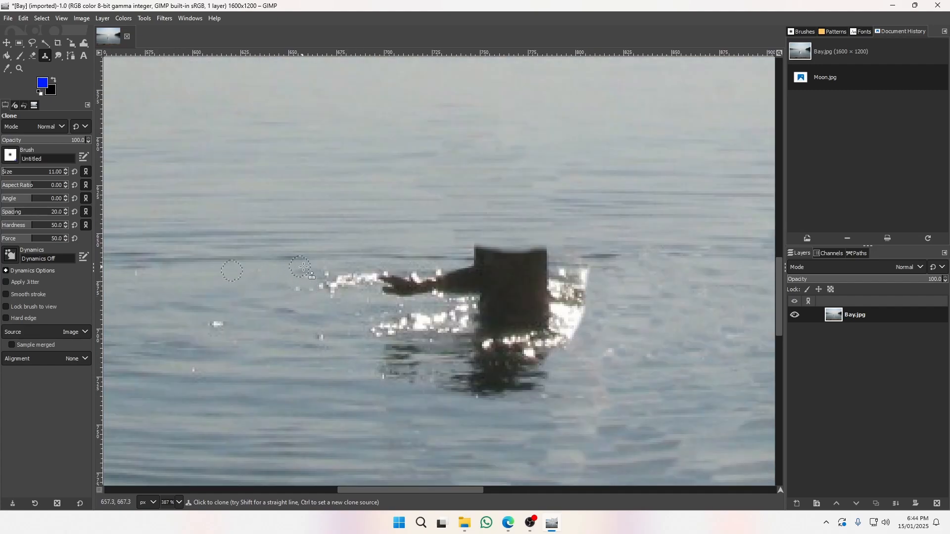
Clone nearby water over the sparkles beyond the outstretched hand and over the isolated sparkle farther out.
mouse_move(294, 287)
left_mouse_down()
mouse_move(371, 272)
mouse_move(327, 270)
mouse_move(347, 298)
left_mouse_up()
left_click(274, 307, "ctrl")
left_click_drag(212, 324, 216, 325)
Clone sampled water over the figure's hand and forearm, the sparkles beneath them and the stray sparkles farther left.
left_click_drag(642, 293, 757, 264)
left_click(289, 255, "ctrl")
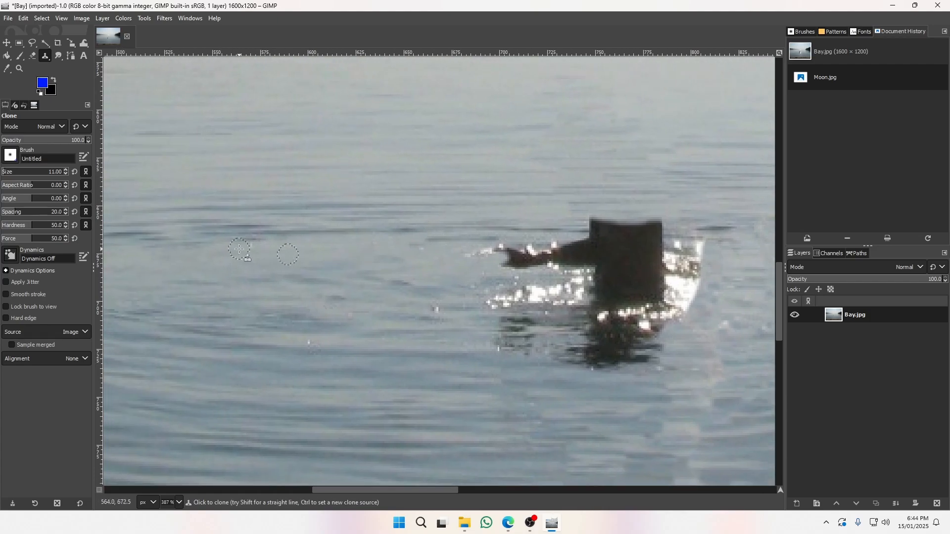
mouse_move(421, 251)
left_mouse_down()
mouse_move(505, 255)
mouse_move(535, 241)
mouse_move(558, 245)
mouse_move(492, 256)
mouse_move(558, 262)
mouse_move(477, 268)
mouse_move(518, 283)
mouse_move(516, 293)
mouse_move(474, 303)
mouse_move(498, 311)
mouse_move(460, 311)
left_mouse_up()
left_click(403, 301, "ctrl")
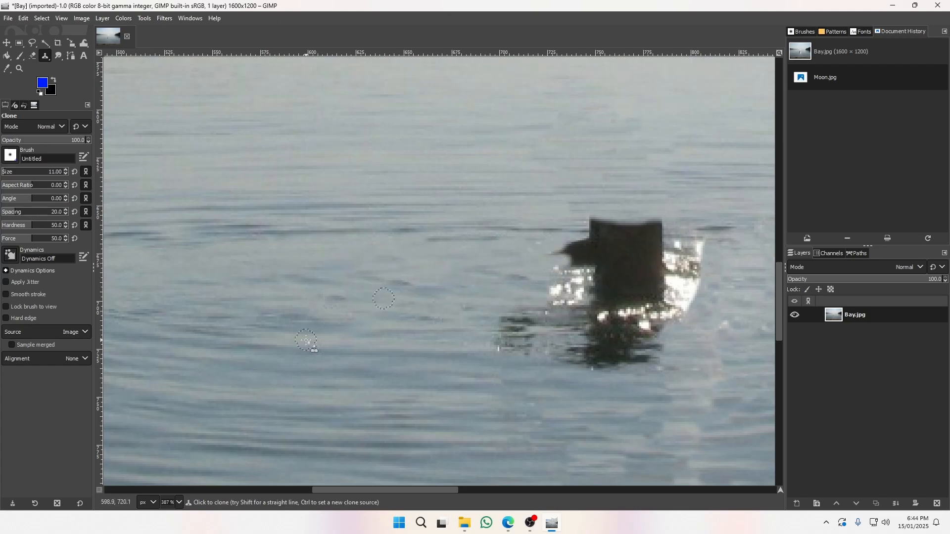
left_click(261, 319, "ctrl")
left_click_drag(307, 340, 304, 344)
Sample calm water to the left of the figure and clone it over the upper body and arm stub.
scroll(398, 329, "right", 3)
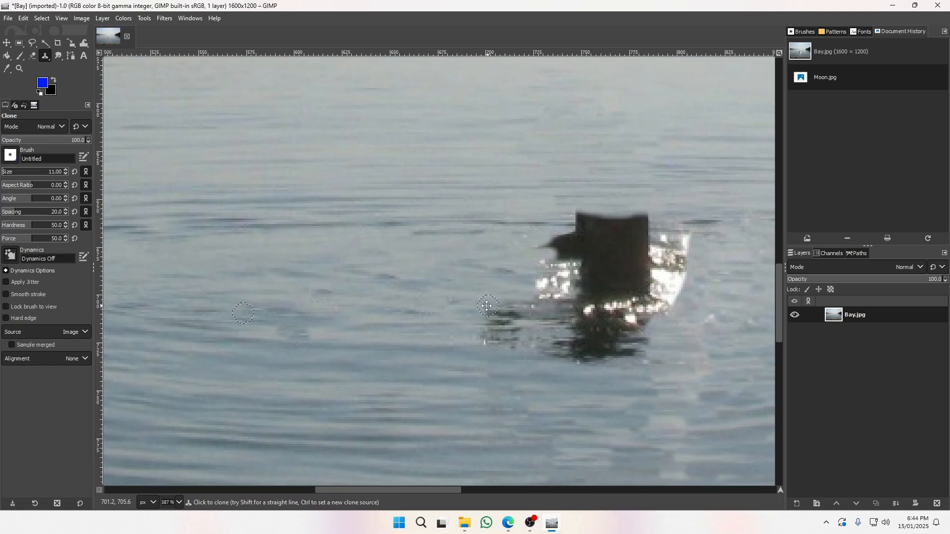
left_click_drag(311, 275, 346, 279)
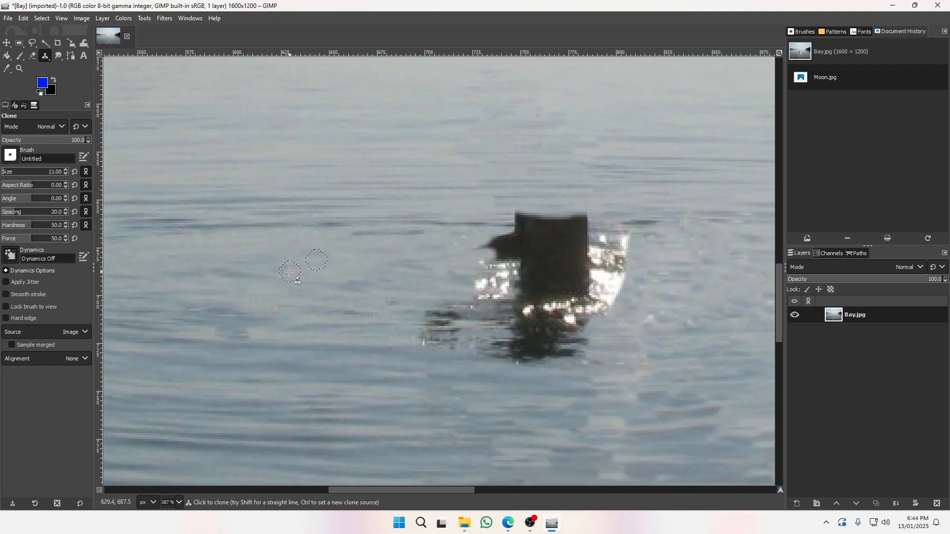
left_click(273, 260, "ctrl")
mouse_move(514, 218)
left_mouse_down()
mouse_move(603, 215)
mouse_move(497, 228)
mouse_move(580, 233)
mouse_move(487, 244)
mouse_move(556, 258)
mouse_move(619, 233)
mouse_move(460, 220)
mouse_move(530, 257)
mouse_move(618, 247)
mouse_move(530, 268)
mouse_move(467, 246)
mouse_move(535, 249)
mouse_move(553, 265)
mouse_move(478, 260)
left_mouse_up()
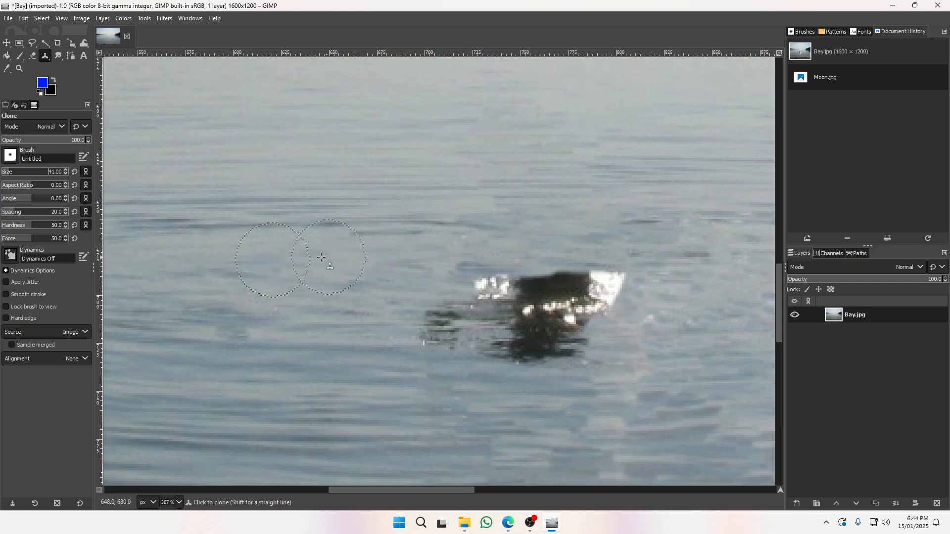
Using a size 41 brush, clone sampled water over the remaining body, its dark reflection and the highlights to its right.
left_click(271, 271, "ctrl")
mouse_move(487, 277)
left_mouse_down()
mouse_move(588, 276)
mouse_move(466, 285)
mouse_move(600, 282)
mouse_move(431, 304)
mouse_move(565, 296)
mouse_move(616, 283)
mouse_move(437, 326)
mouse_move(581, 319)
mouse_move(406, 334)
mouse_move(582, 341)
mouse_move(524, 359)
left_mouse_up()
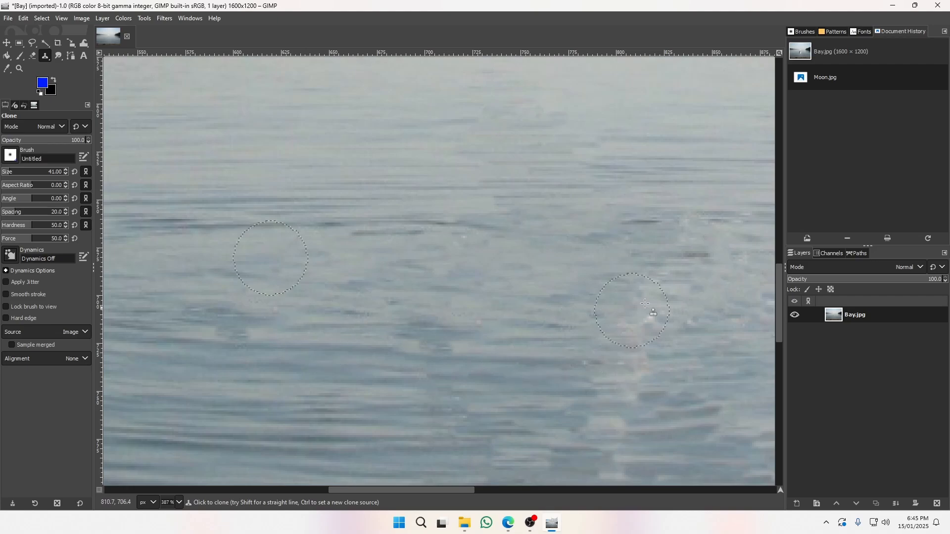
left_click_drag(653, 220, 733, 265)
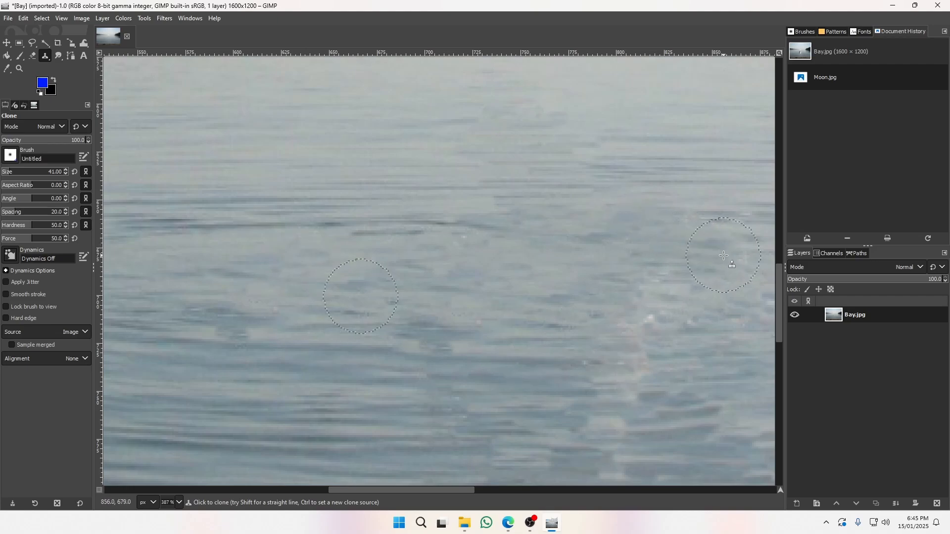
Examine the repaired water where the figure stood, both close up and in the full image.
key("z")
left_click(474, 251)
left_click(474, 250)
left_click(474, 251)
left_click(474, 251)
left_click(474, 251)
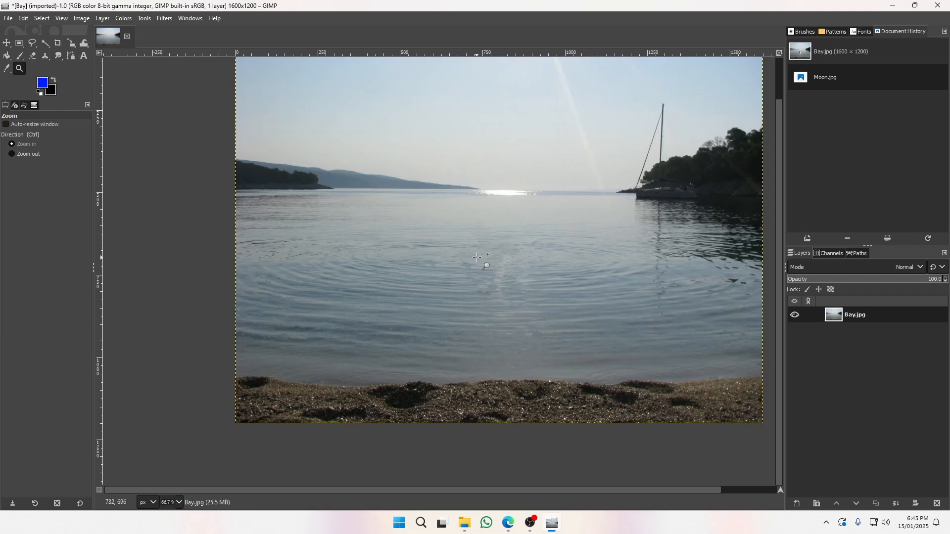
left_click_drag(458, 254, 550, 314)
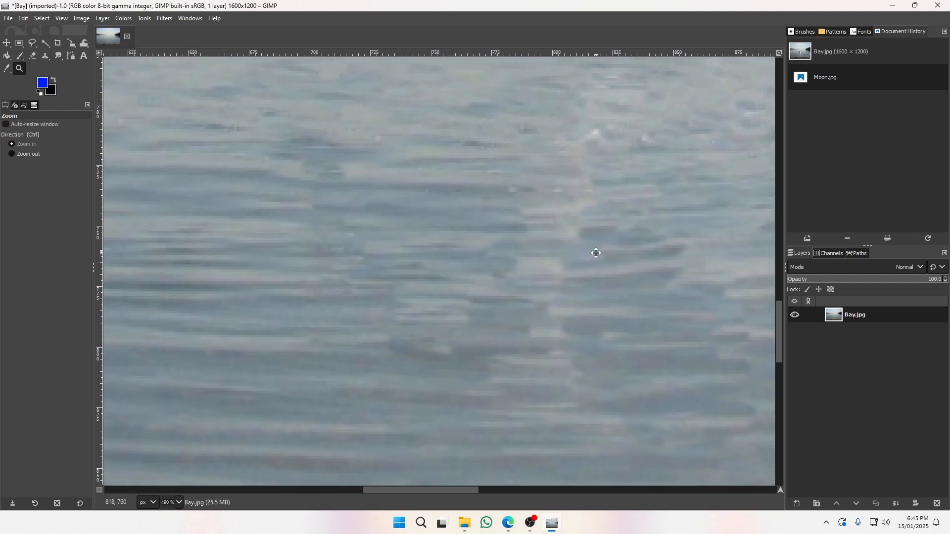
left_click(430, 182, "ctrl")
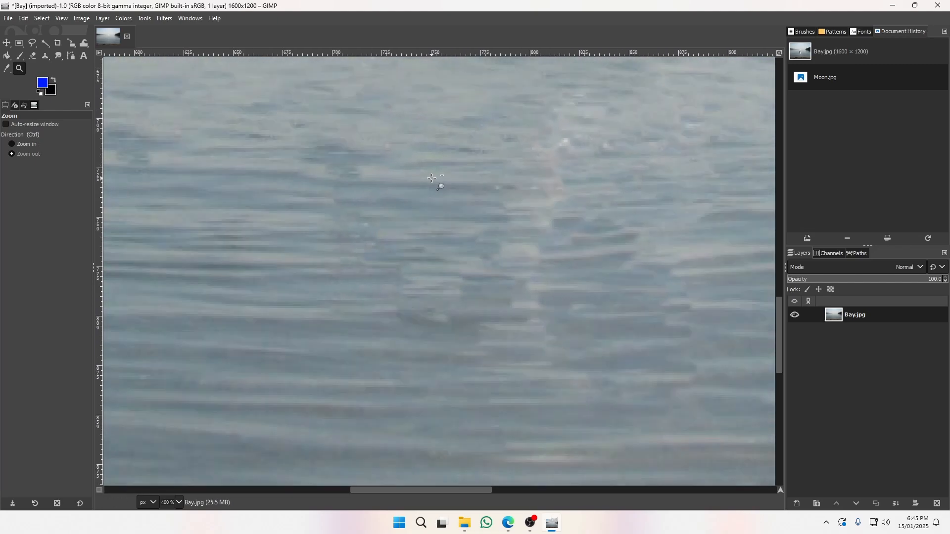
left_click(430, 183, "ctrl")
left_click(430, 182, "ctrl")
left_click(430, 183, "ctrl")
left_click(430, 183, "ctrl")
left_click_drag(430, 183, 520, 263)
left_click(520, 264, "ctrl")
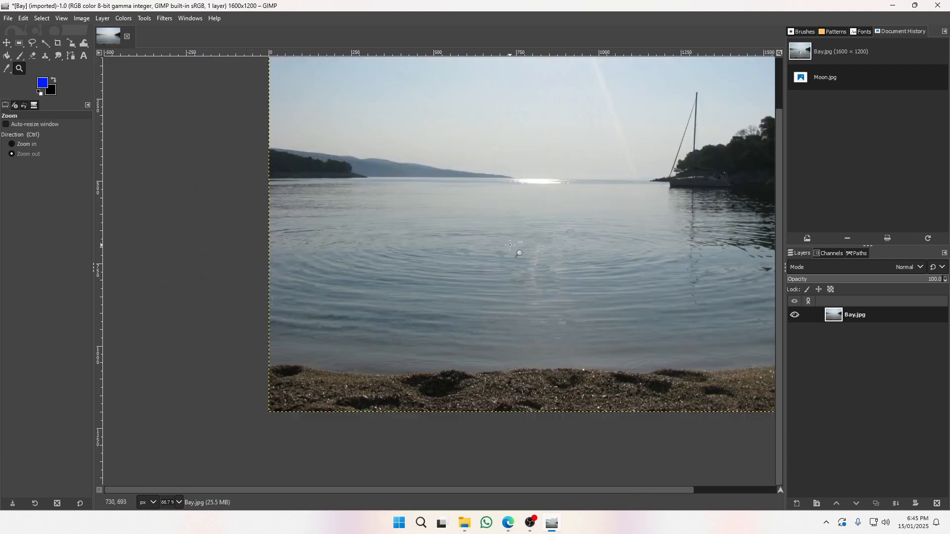
left_click(512, 249, "ctrl")
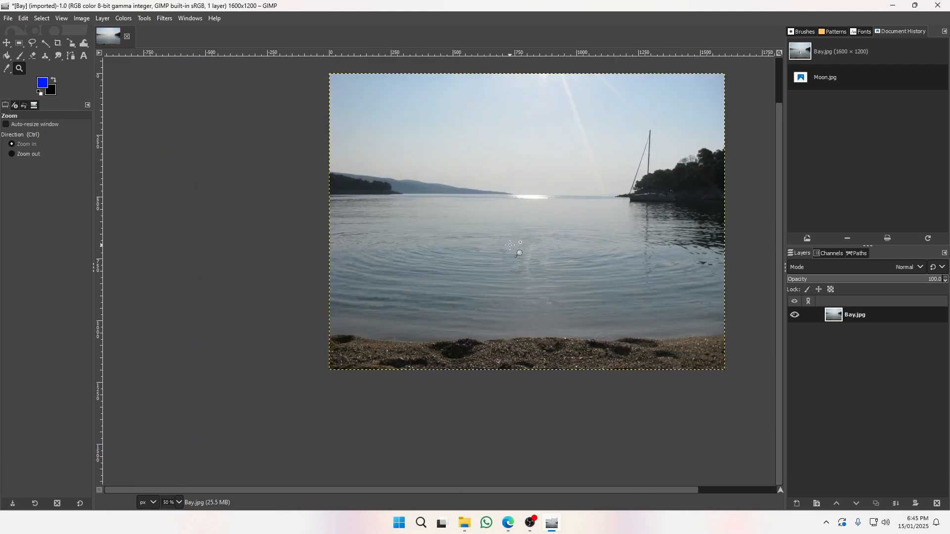
left_click_drag(550, 236, 500, 249)
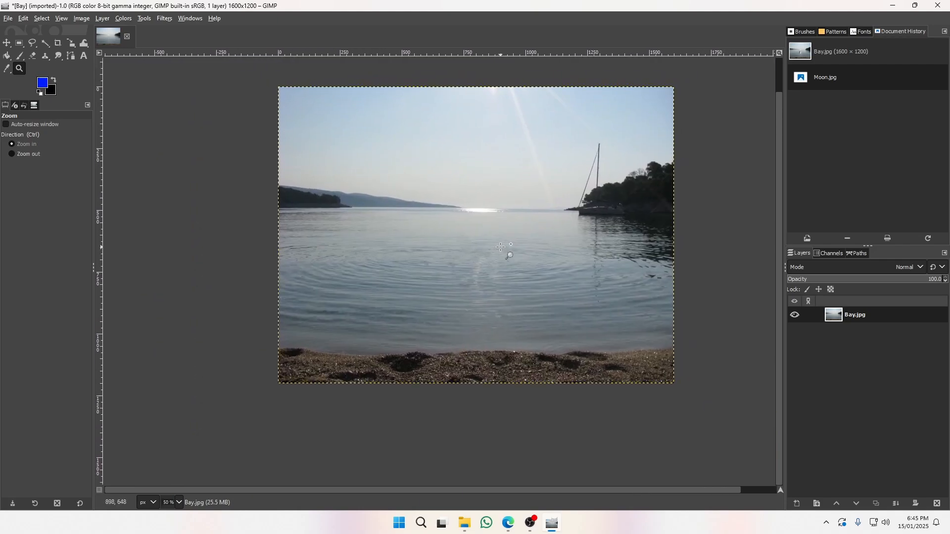
Switch to the question paper PDF in Edge, read the Step 2 and Step 3 requirements, and return to GIMP.
key("alt+Tab")
scroll(500, 250, "down", 8)
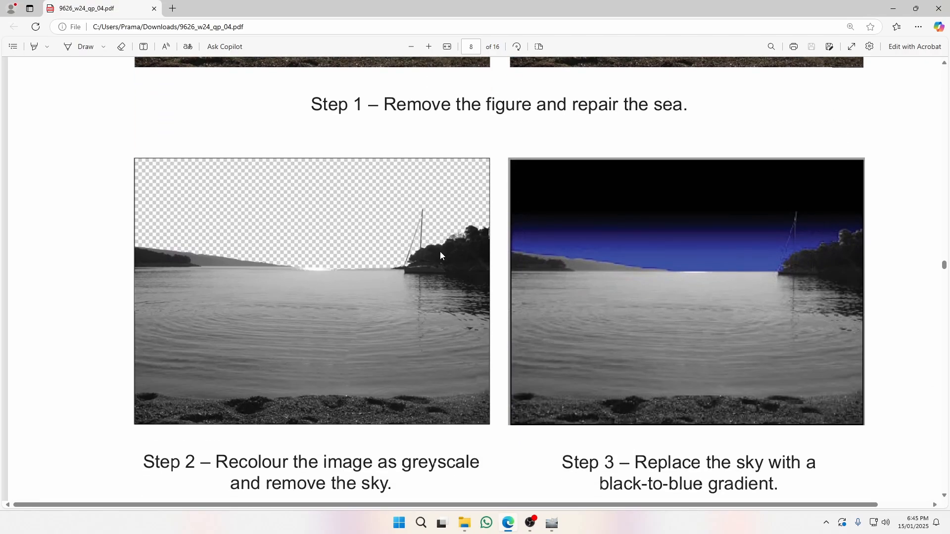
scroll(706, 270, "up", 7)
scroll(697, 259, "down", 9)
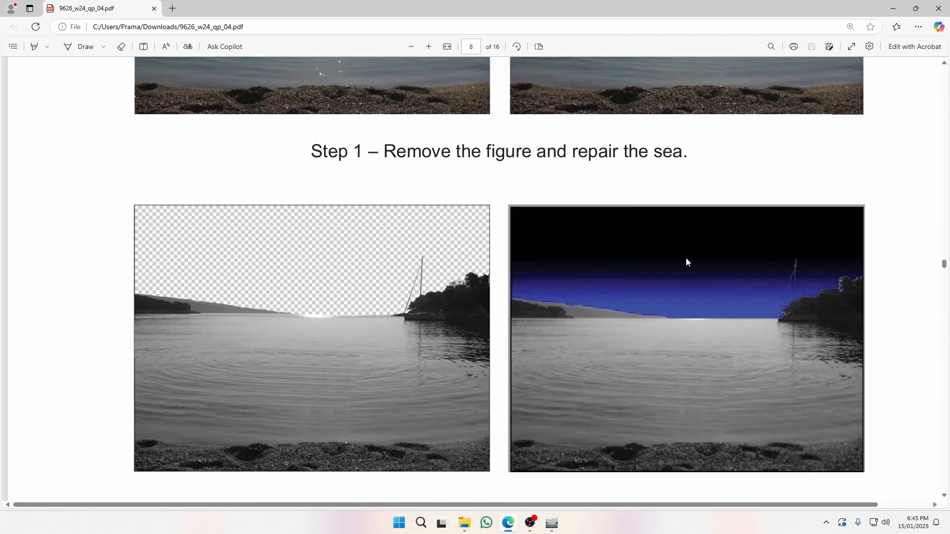
scroll(328, 249, "up", 1)
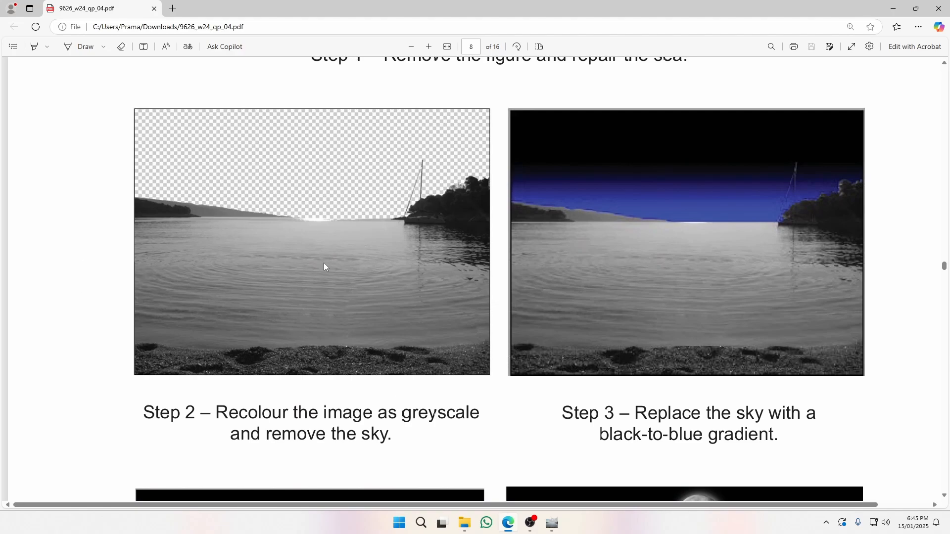
scroll(324, 267, "up", 1)
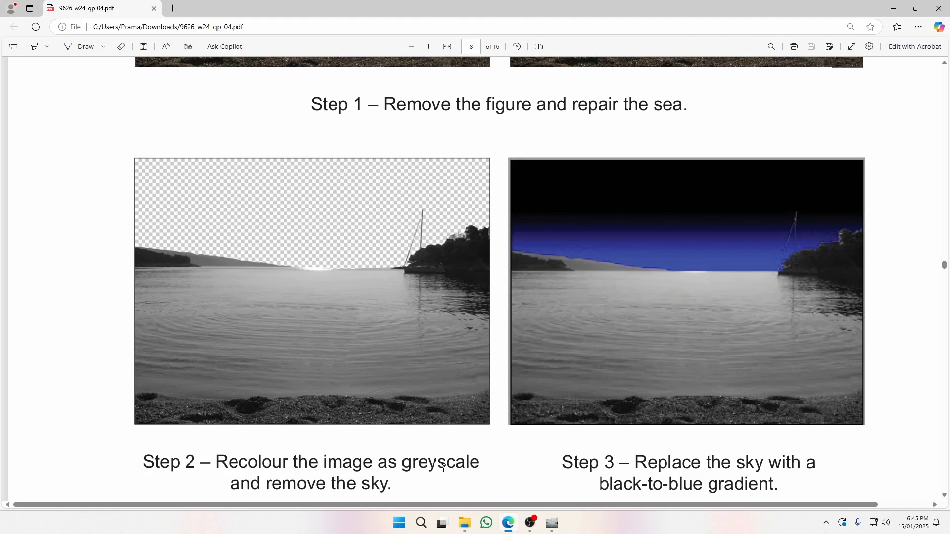
scroll(366, 434, "down", 1)
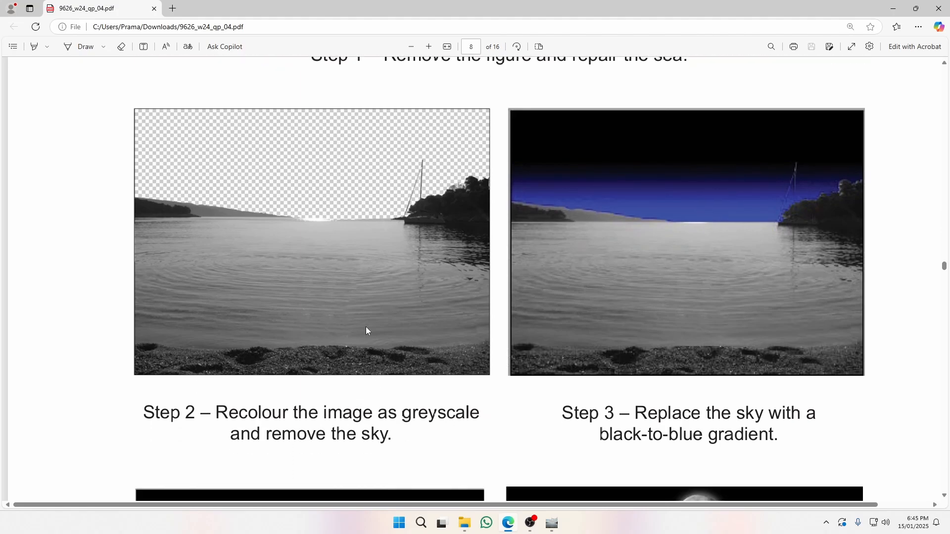
key("alt+Tab")
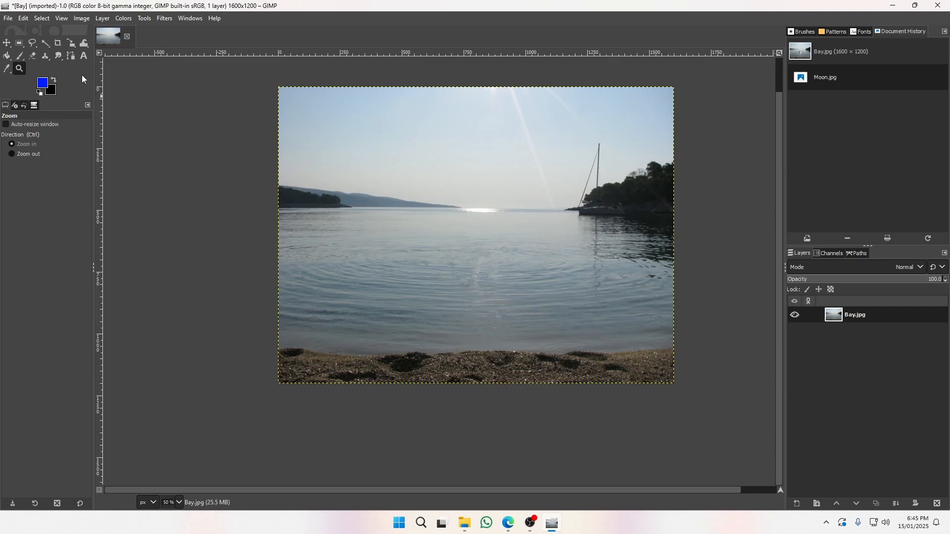
left_click(47, 44)
left_click(554, 119)
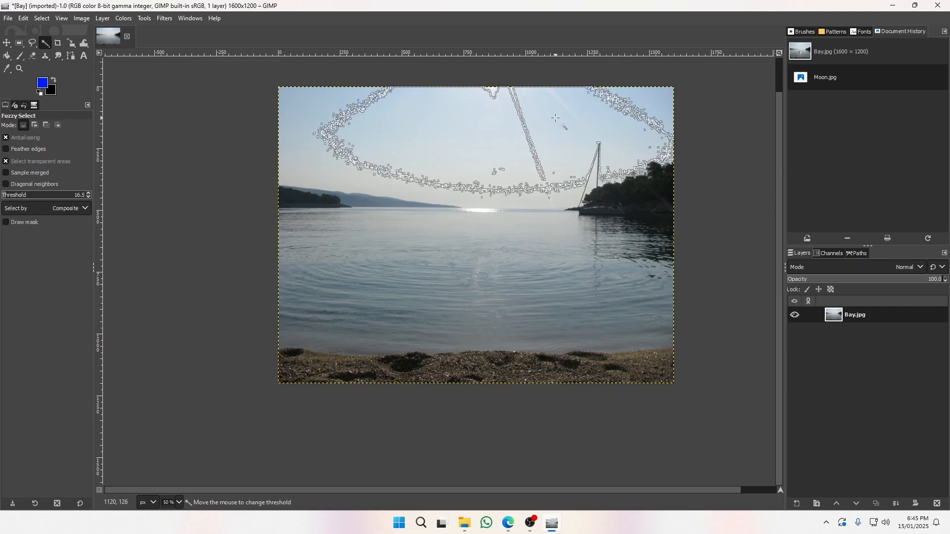
key("ctrl+shift+a")
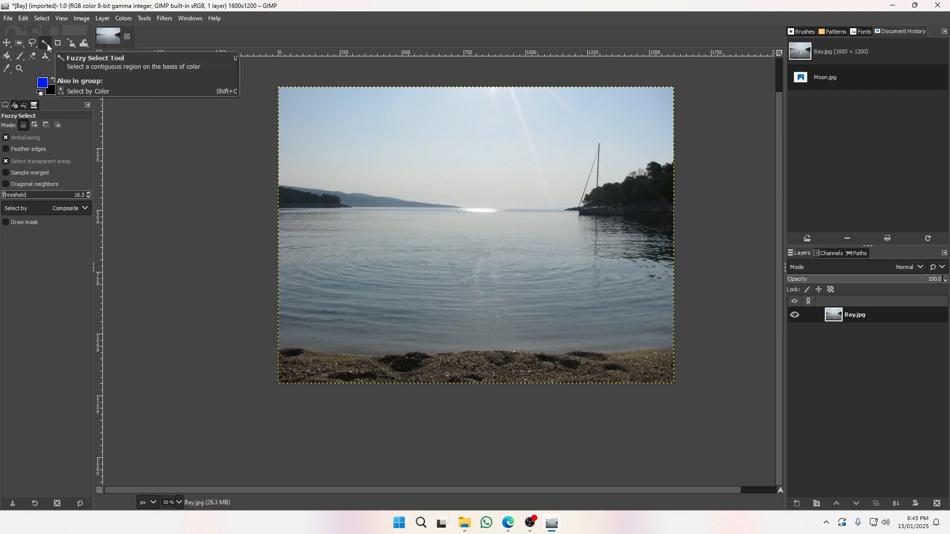
Fuzzy-select the upper-left sky, adding the central sky and the upper-right corner to the selection.
left_click(322, 112)
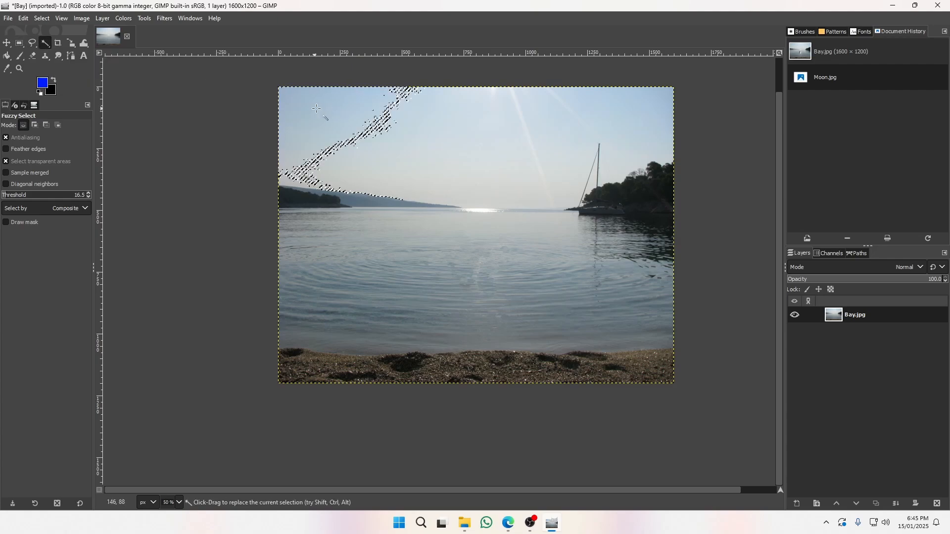
left_click(468, 113, "shift")
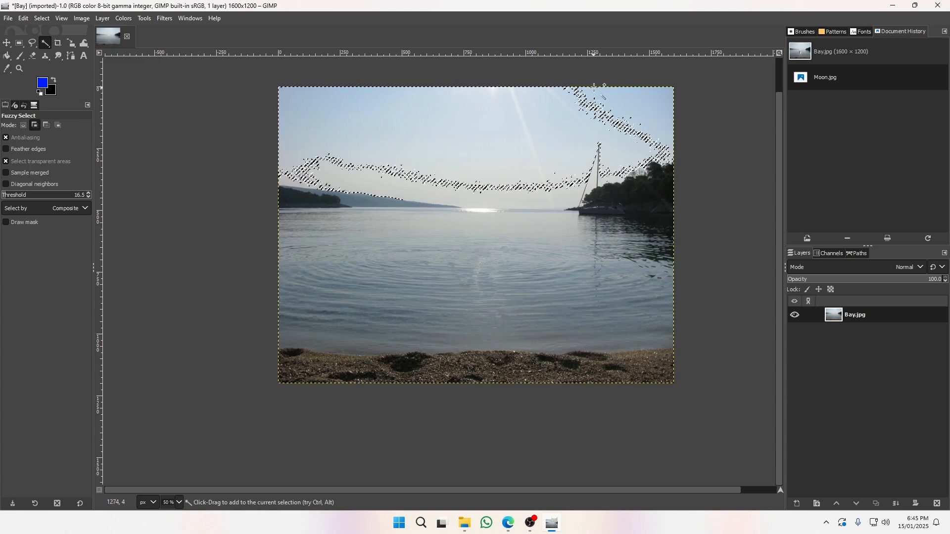
left_click(594, 90, "shift")
left_click(672, 89, "shift")
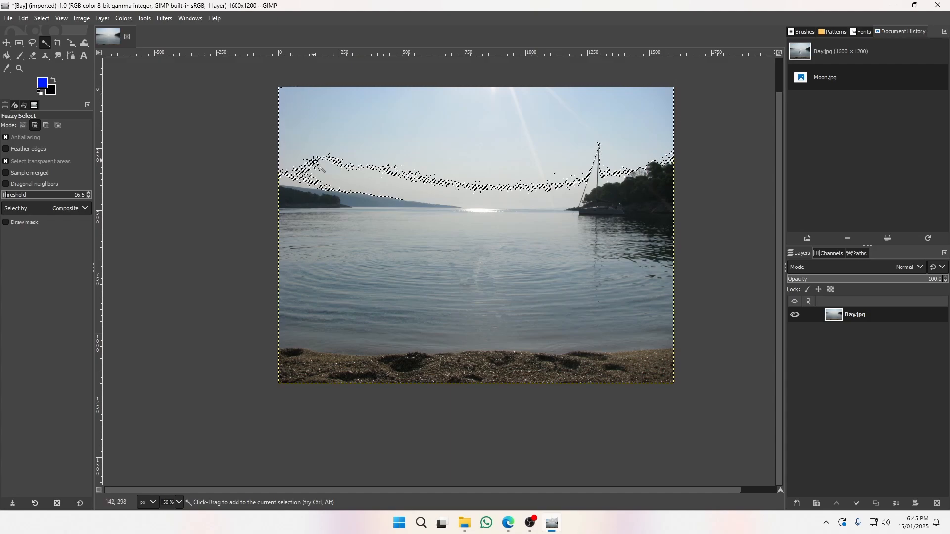
Adjust the fuzzy selection to take in the hazy lower sky down to the horizon, around the hills, mast and trees.
left_click(314, 161, "shift")
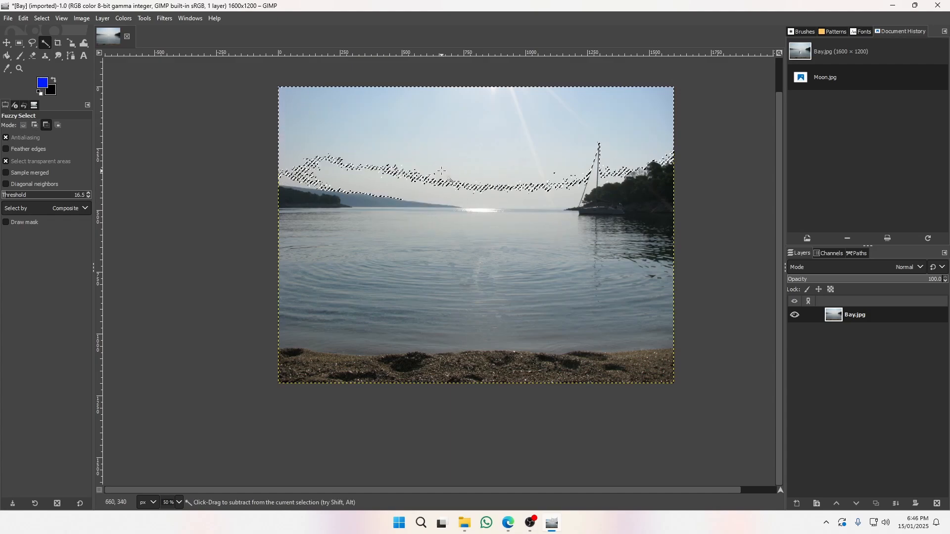
left_click(441, 171, "ctrl")
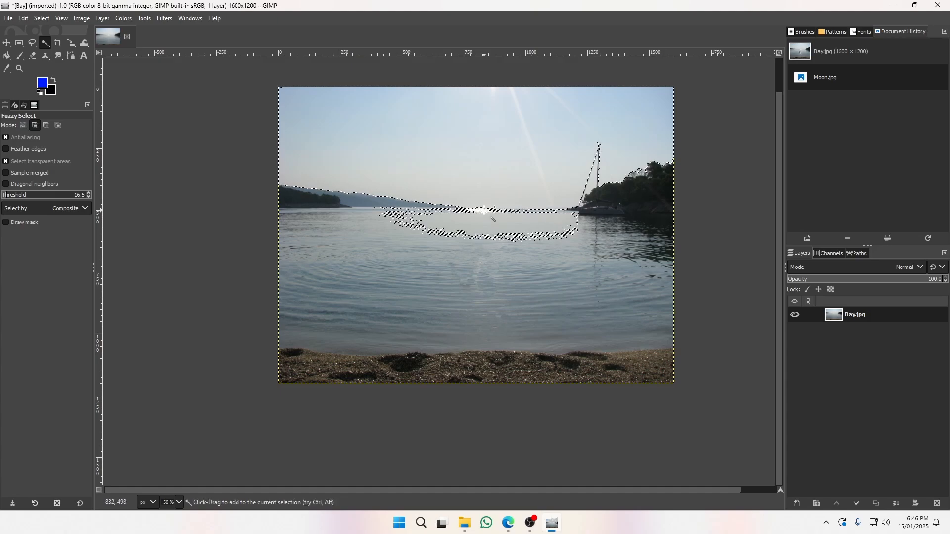
left_click(536, 212, "shift")
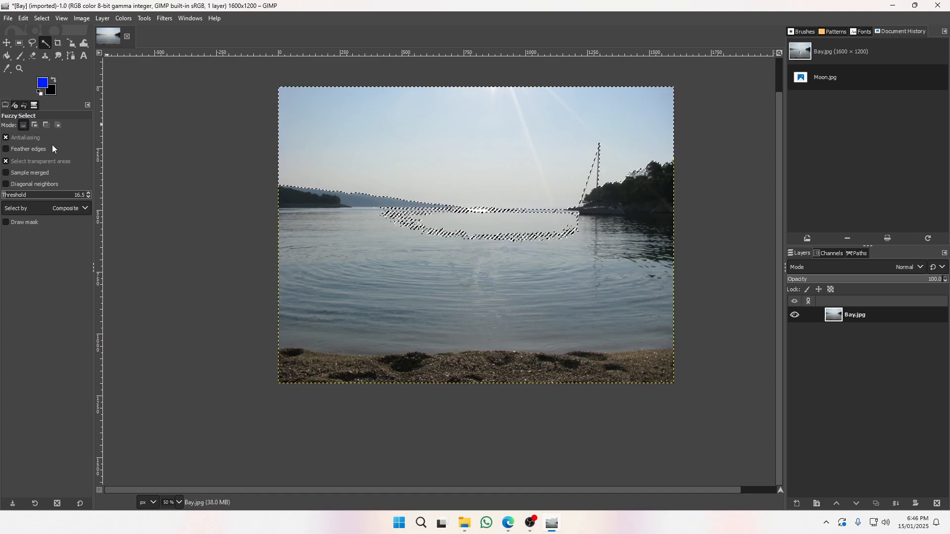
Add the sky patches among the bare trees above the right-hand hillside to the fuzzy selection.
left_click_drag(565, 156, 674, 218)
left_click(488, 129)
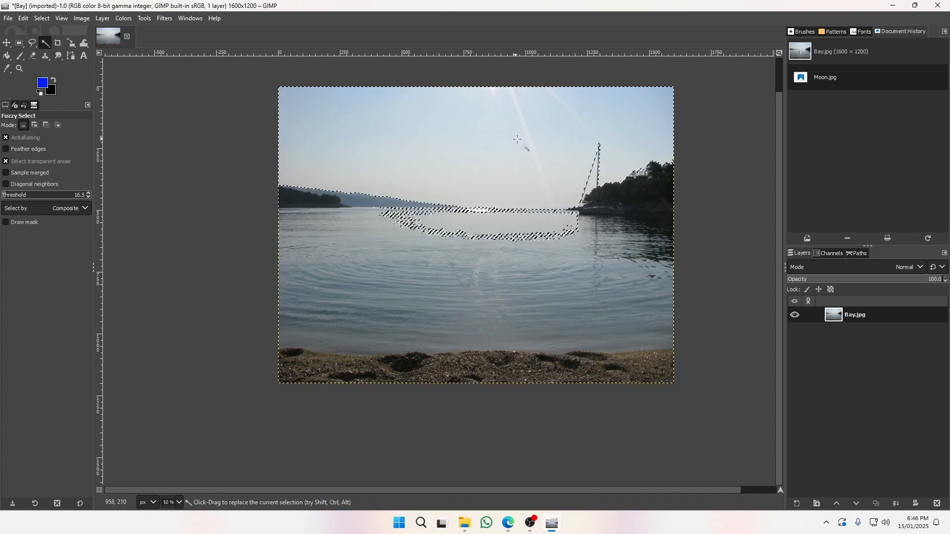
key("z")
left_click_drag(570, 140, 699, 206)
key("w")
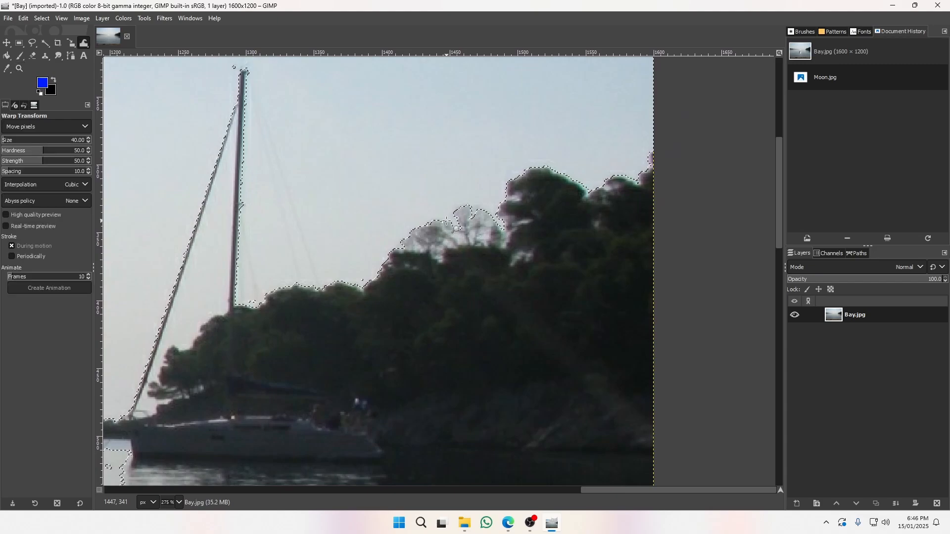
left_click(44, 43)
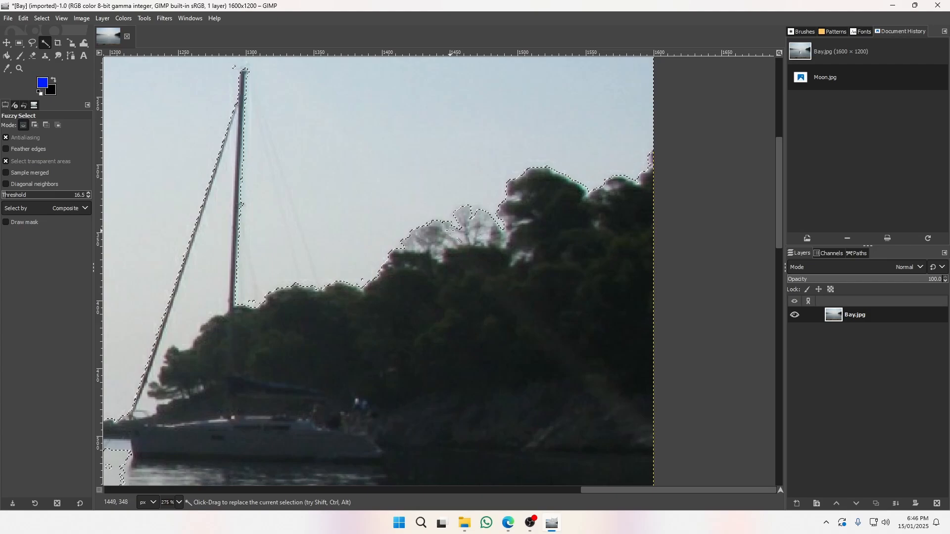
left_click(450, 231, "shift")
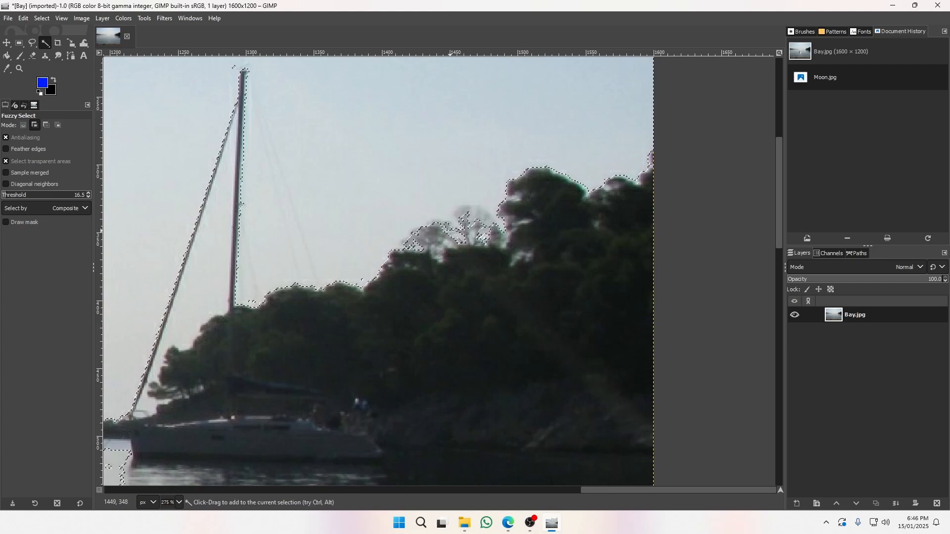
left_click(461, 233, "shift")
left_click(474, 232, "shift")
Check the Step 2 and Step 3 sample images in the question paper PDF in Edge, then return to GIMP and extend the bare-tree selection.
key("alt+Tab")
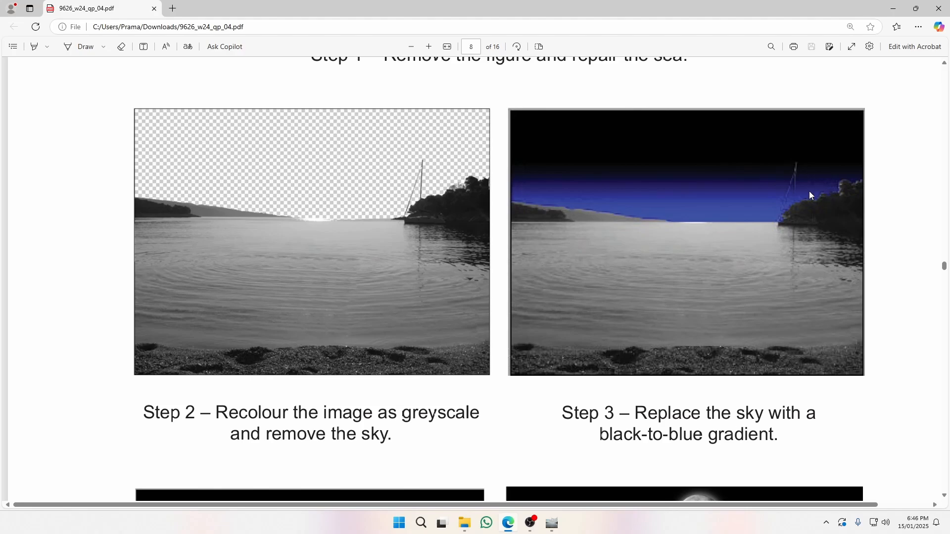
key("alt+Tab")
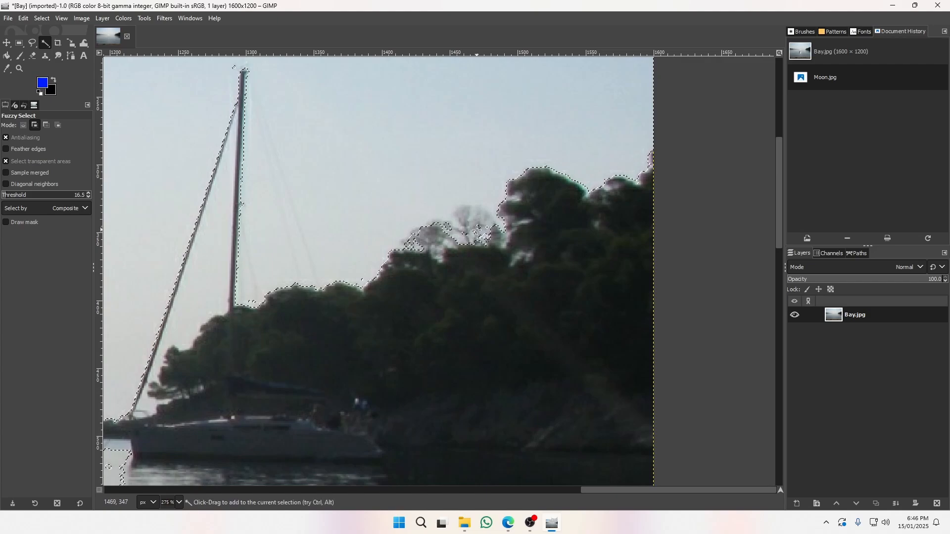
left_click(479, 226)
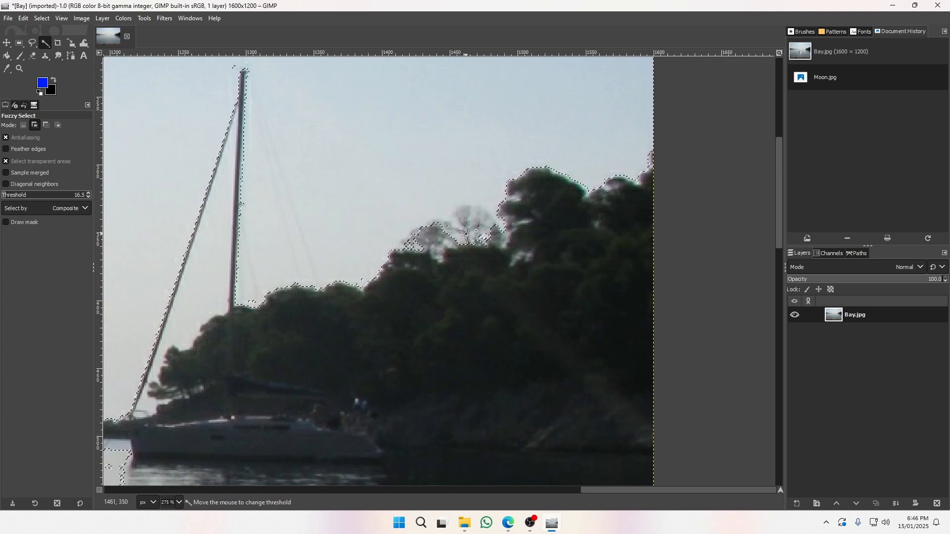
left_click(479, 226)
Take the remaining branches and sky gaps of the left bare tree into the fuzzy selection, down to the solid treetops.
key("z")
left_click_drag(450, 240, 489, 258)
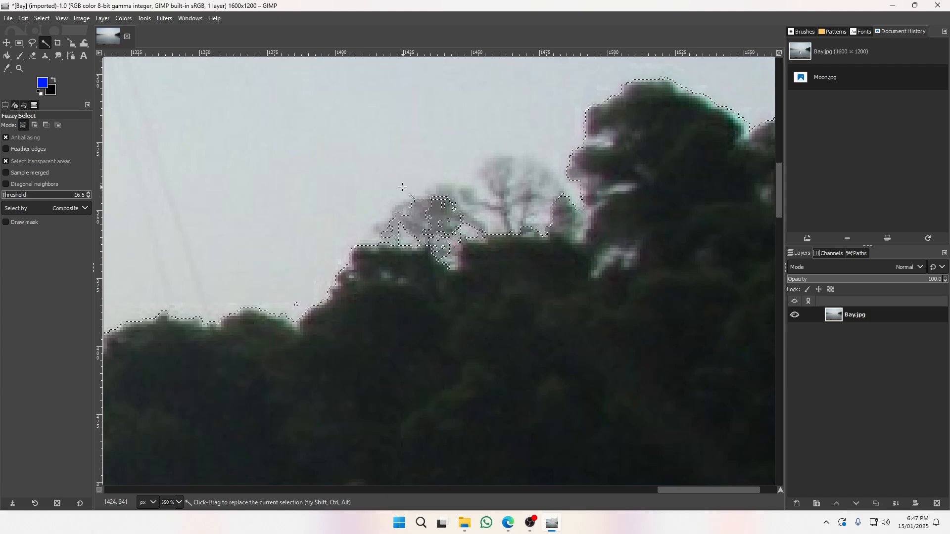
key("shift")
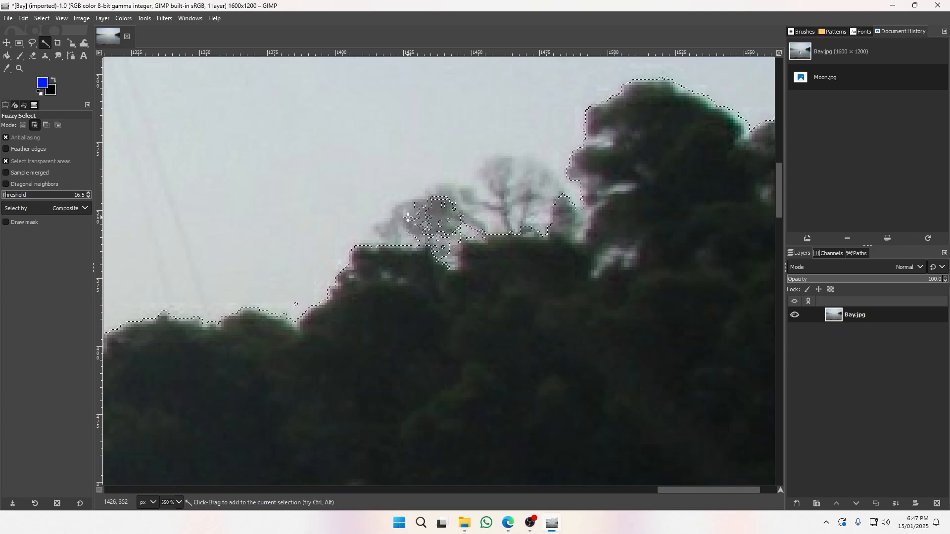
left_click(415, 225)
left_click(458, 229)
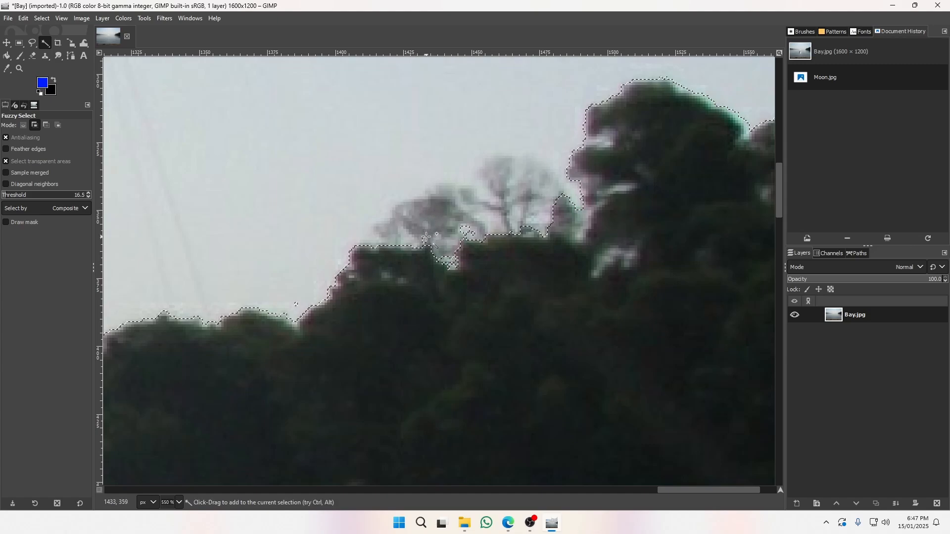
left_click(426, 237, "shift")
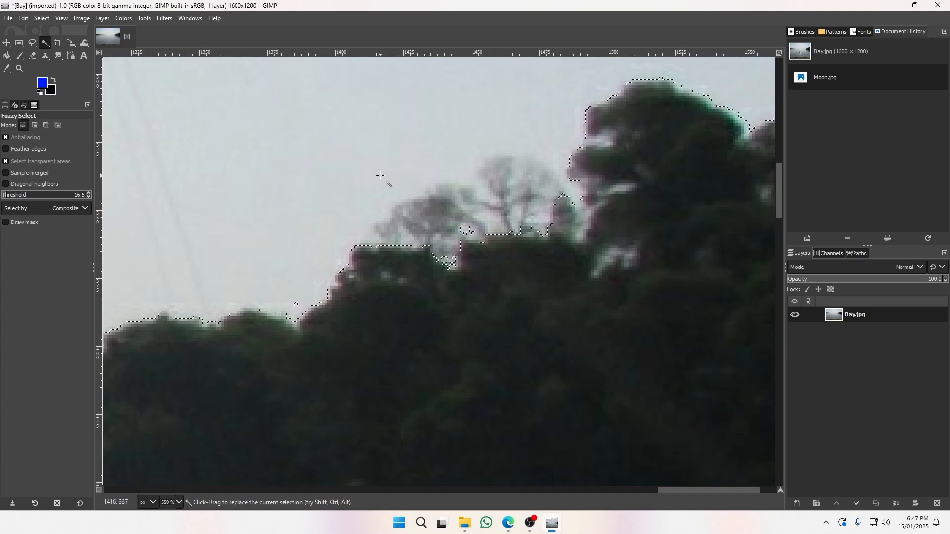
key("ctrl")
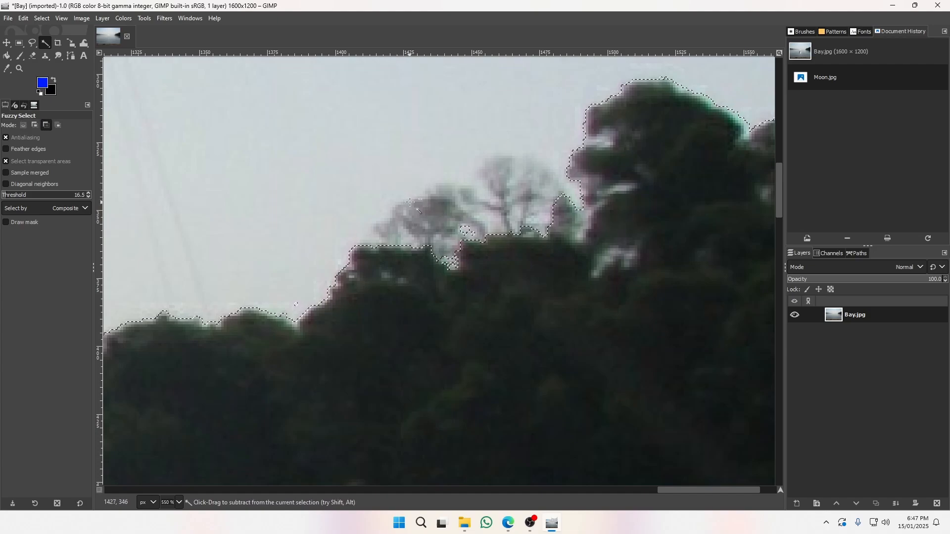
left_click(435, 211, "ctrl")
key("shift")
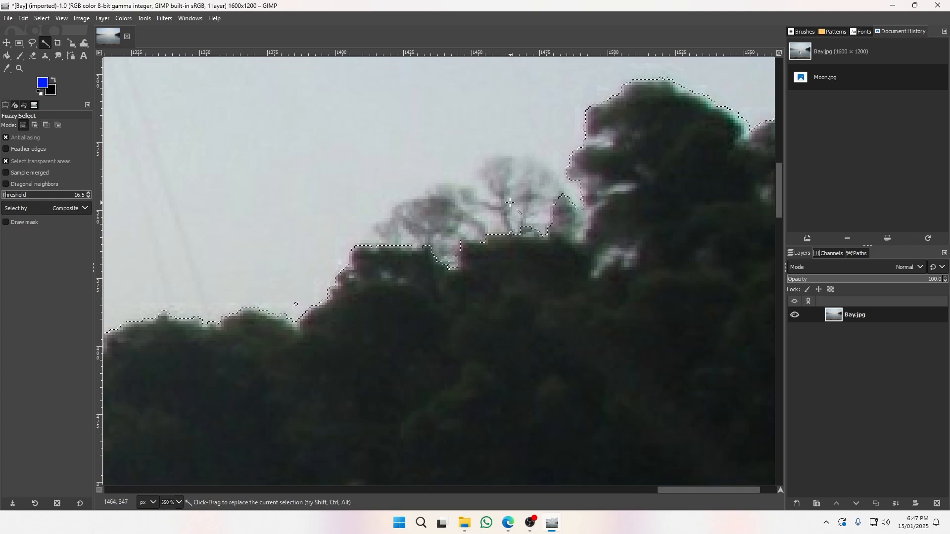
Add the sky gap in the left edge of the tall tree beside the bare trees to the selection.
scroll(532, 223, "right", 5)
scroll(429, 328, "up", 3)
key("shift")
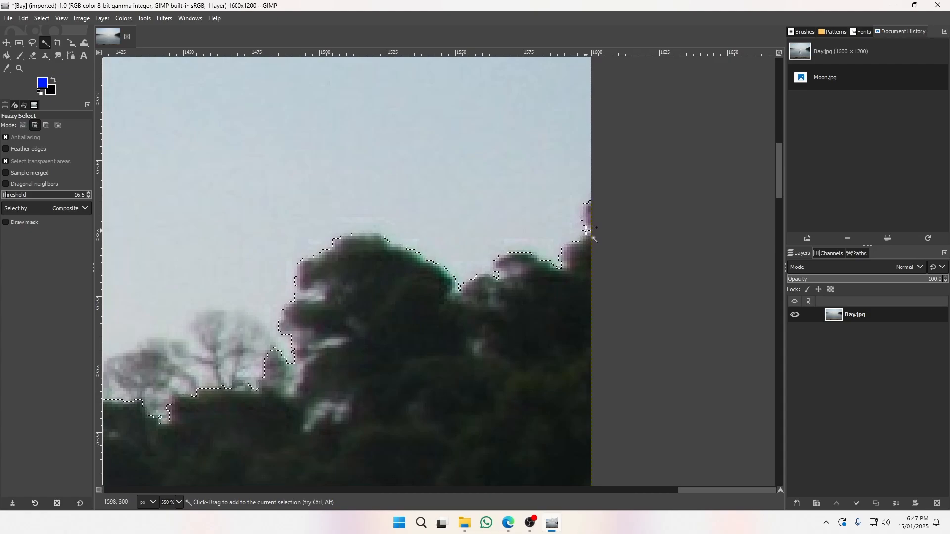
left_click_drag(500, 254, 577, 206)
key("shift")
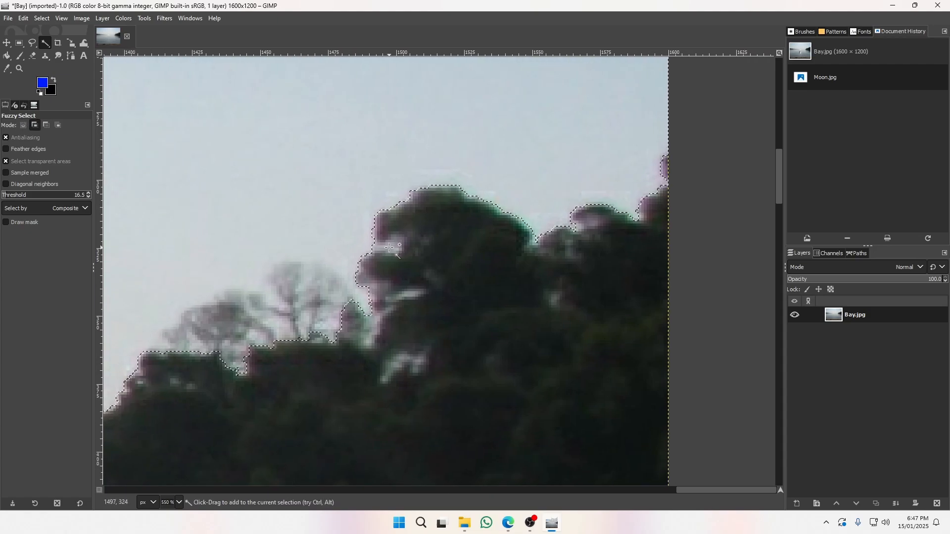
left_click(388, 245, "shift")
left_click_drag(388, 245, 487, 161)
scroll(504, 139, "left", 5)
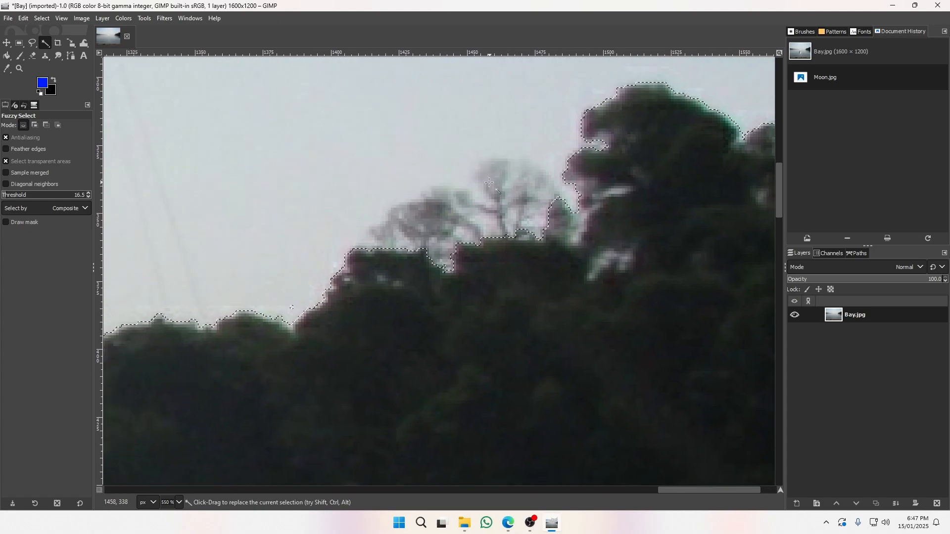
scroll(511, 259, "down", 2)
left_click(500, 263, "shift")
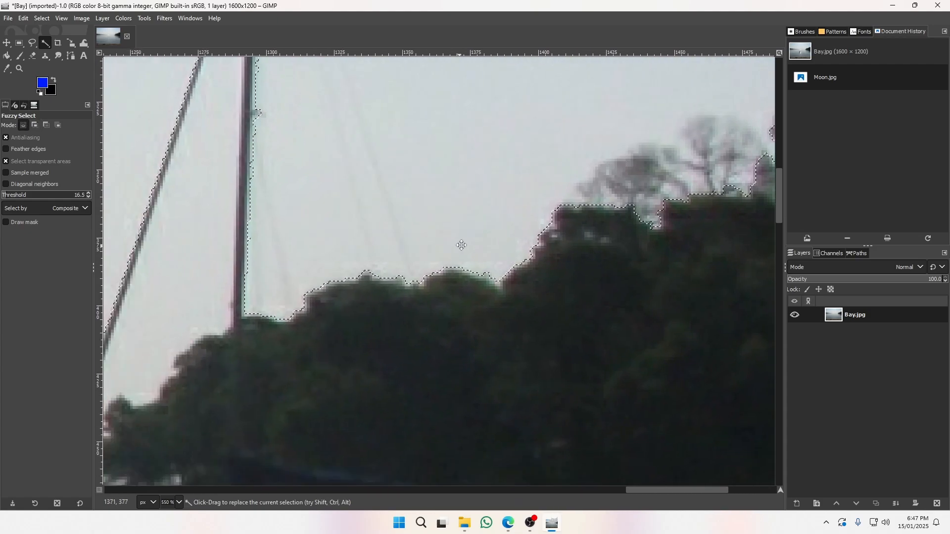
Add the enclosed sky between the boat's mast and its slanting stay to the selection, down to the treetops.
left_click_drag(461, 243, 668, 206)
left_click_drag(454, 198, 455, 228)
scroll(456, 228, "up", 3)
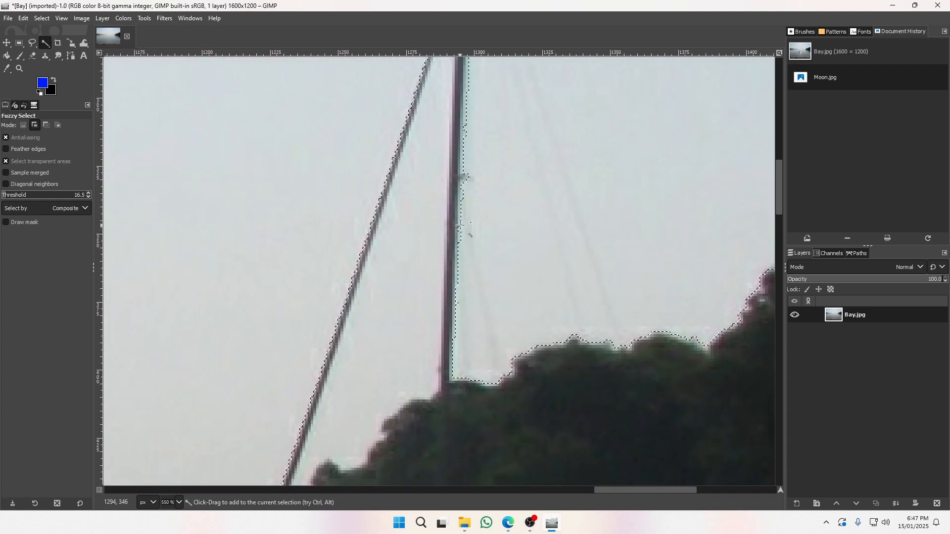
scroll(494, 205, "up", 6)
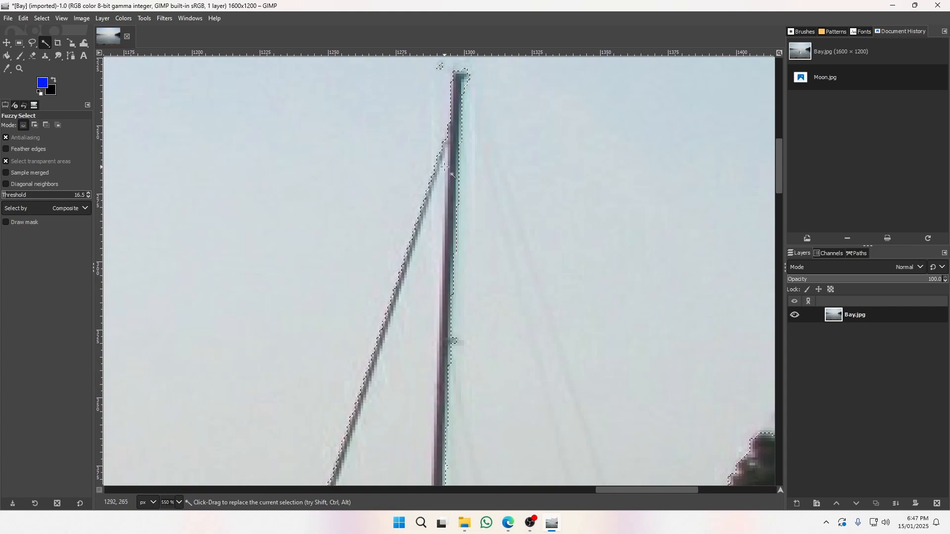
scroll(425, 237, "down", 3)
scroll(396, 316, "left", 1)
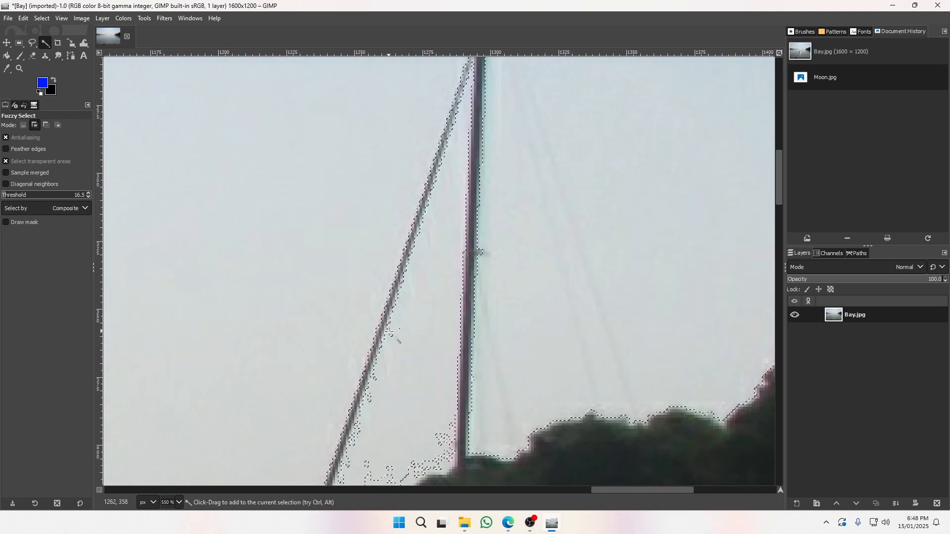
left_click(390, 332, "shift")
scroll(425, 306, "down", 9)
scroll(425, 306, "left", 2)
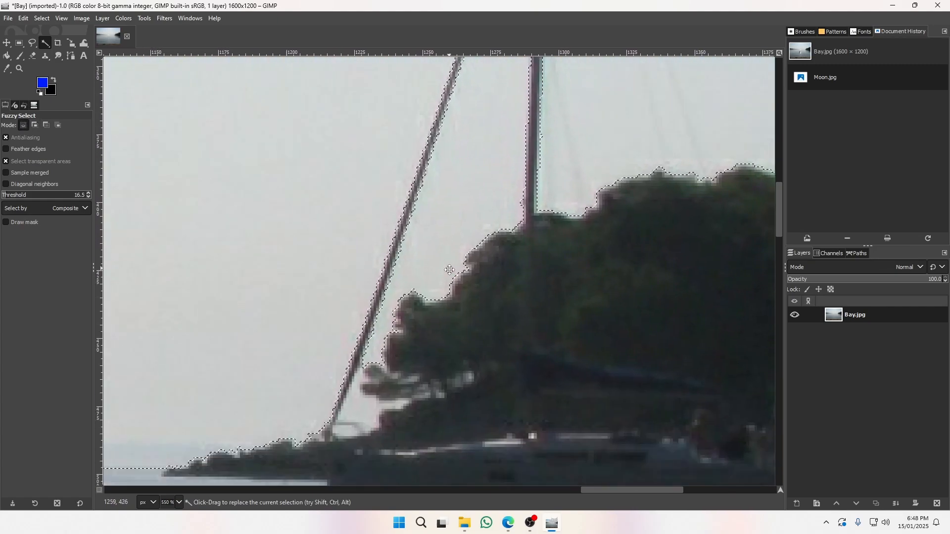
scroll(449, 270, "down", 4)
scroll(449, 269, "left", 1)
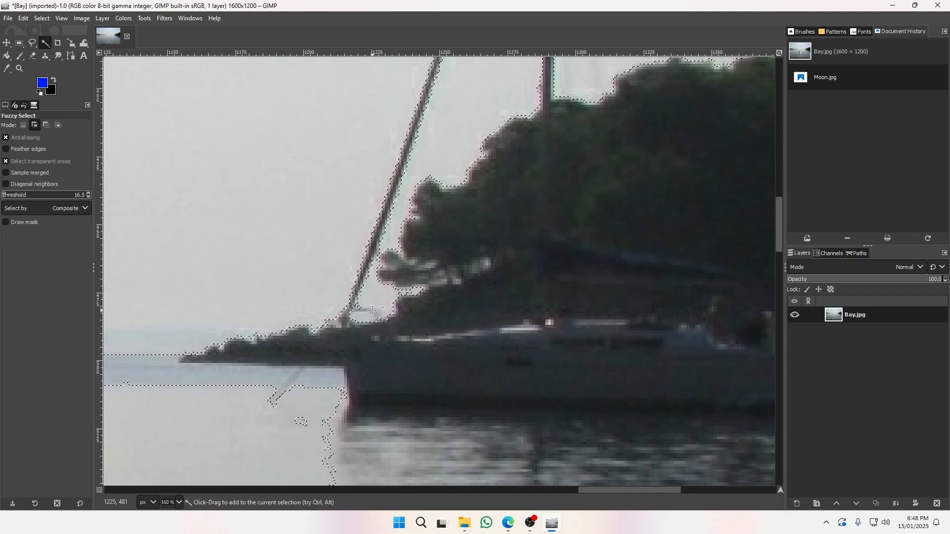
Subtract the stray water areas below the horizon from the sky selection with Rectangle Select.
scroll(547, 240, "down", 3)
scroll(547, 239, "left", 10)
scroll(612, 269, "left", 1)
scroll(613, 270, "down", 1)
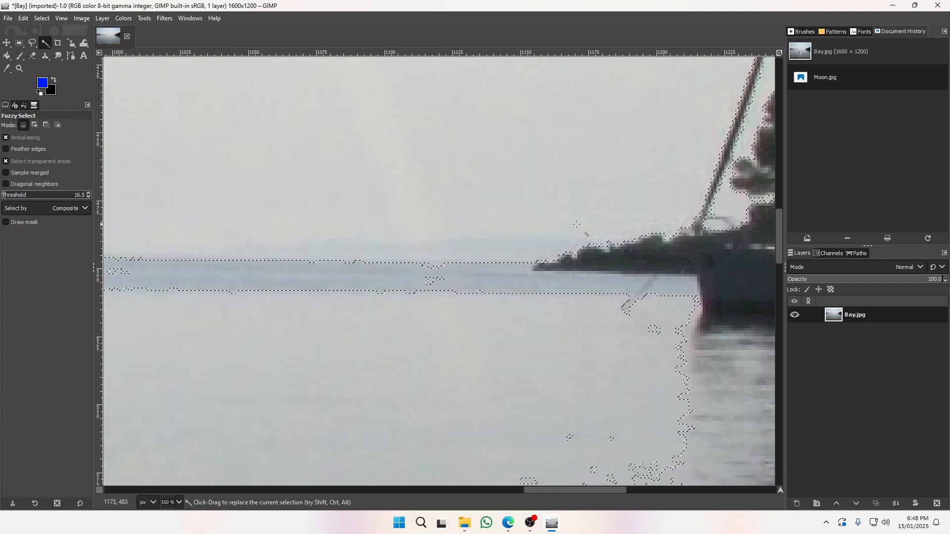
scroll(577, 224, "left", 1)
scroll(577, 225, "down", 5)
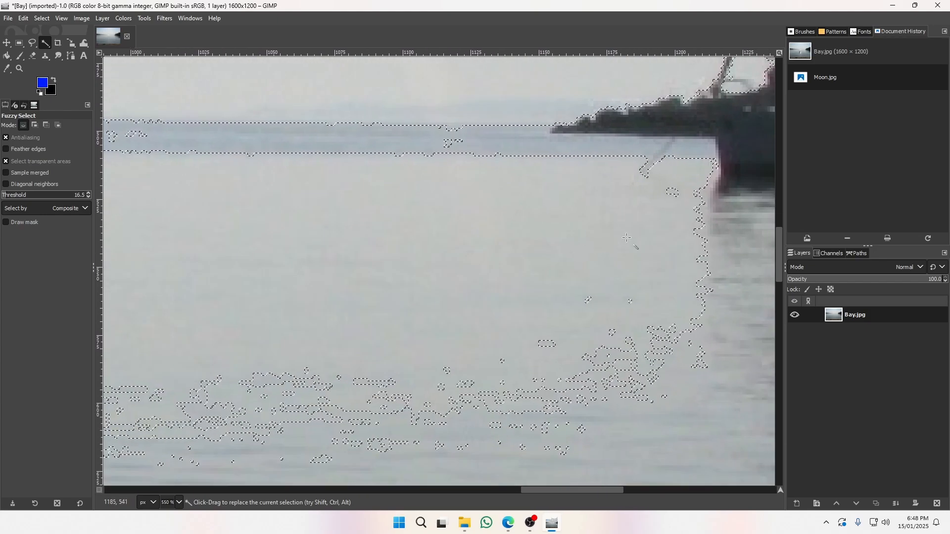
left_click(18, 42)
scroll(279, 145, "left", 2)
scroll(279, 145, "up", 1)
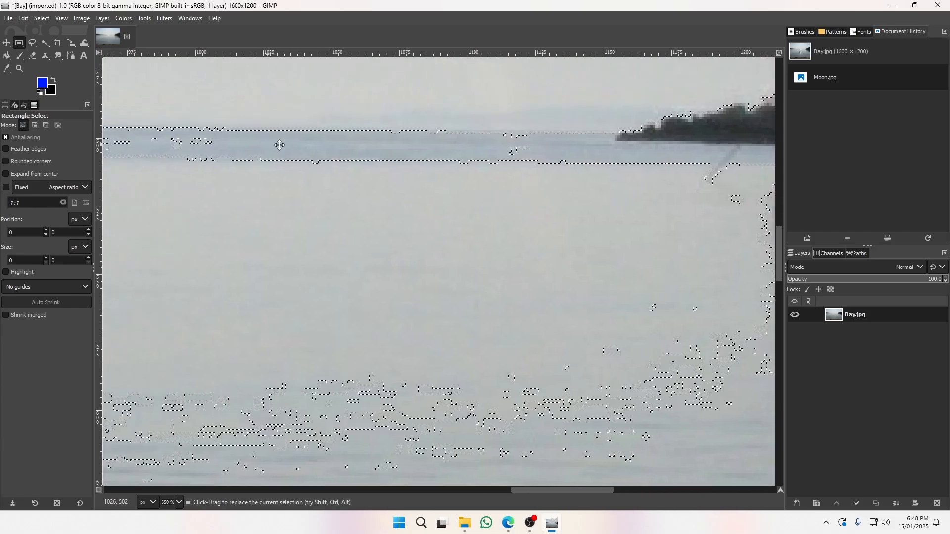
scroll(232, 178, "left", 5)
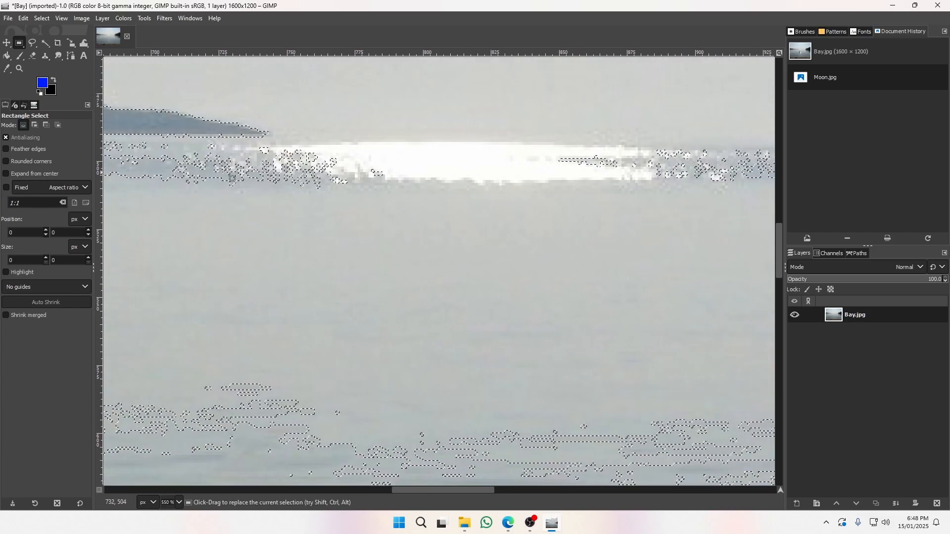
scroll(231, 178, "left", 2)
scroll(398, 210, "left", 2)
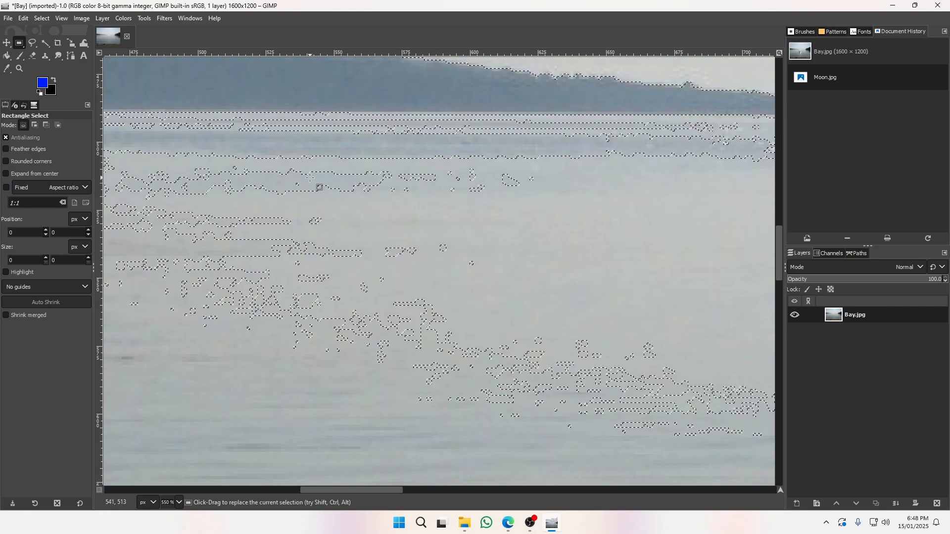
key("z")
left_click(341, 199, "ctrl")
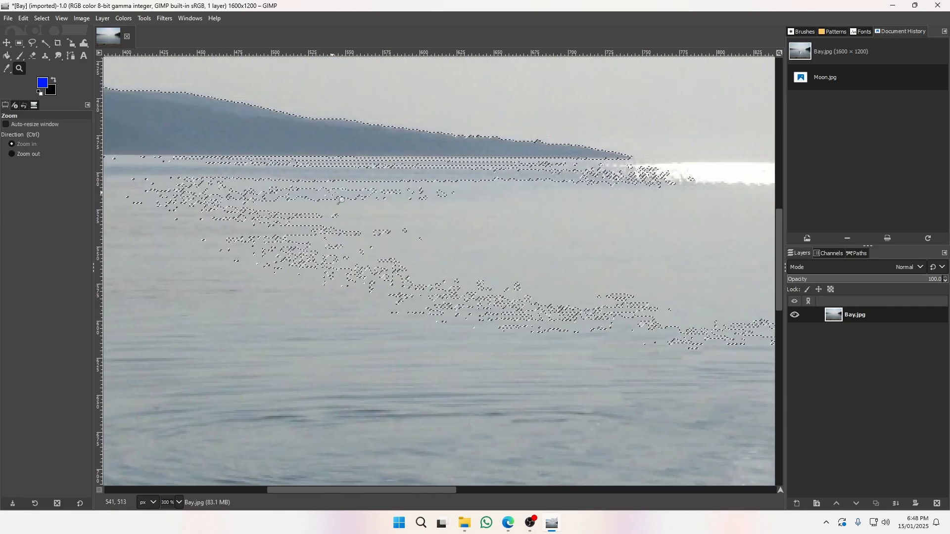
scroll(287, 173, "left", 1)
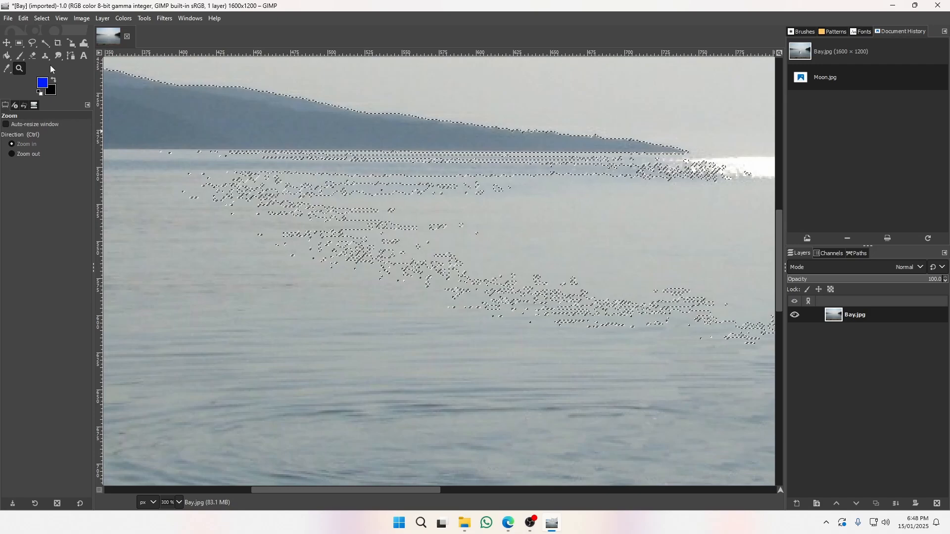
left_click(19, 43)
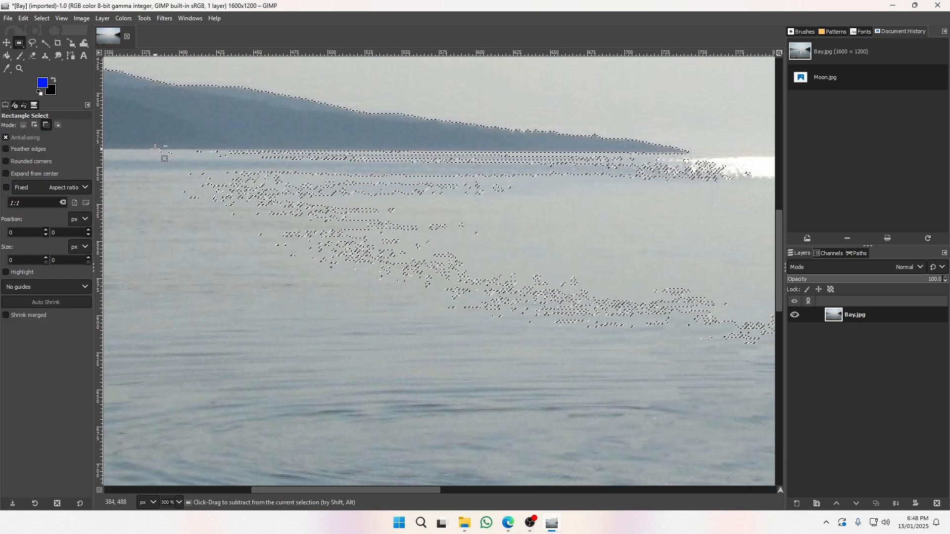
left_click_drag(155, 149, 636, 261)
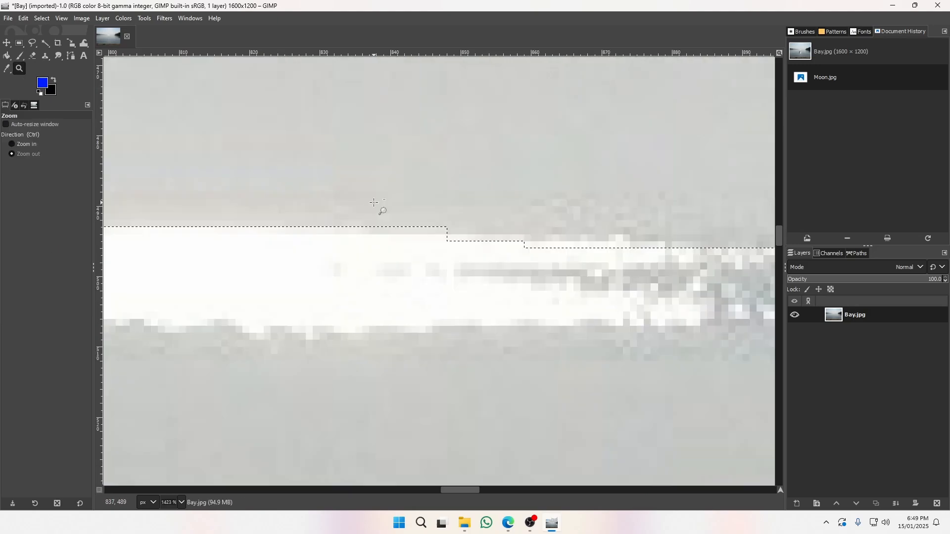
Examine the sky selection's edge along the bright horizon and then its outline across the full image.
left_click(374, 202, "ctrl")
left_click(374, 203, "ctrl")
left_click(374, 202, "ctrl")
left_click(374, 203, "ctrl")
left_click(374, 202, "ctrl")
left_click(374, 203, "ctrl")
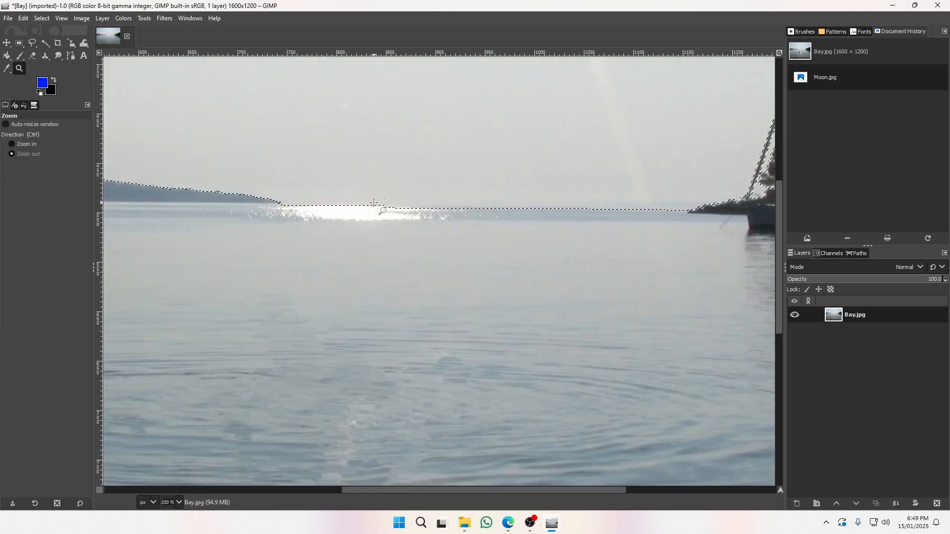
scroll(374, 202, "down", 3)
left_click_drag(373, 202, 462, 243)
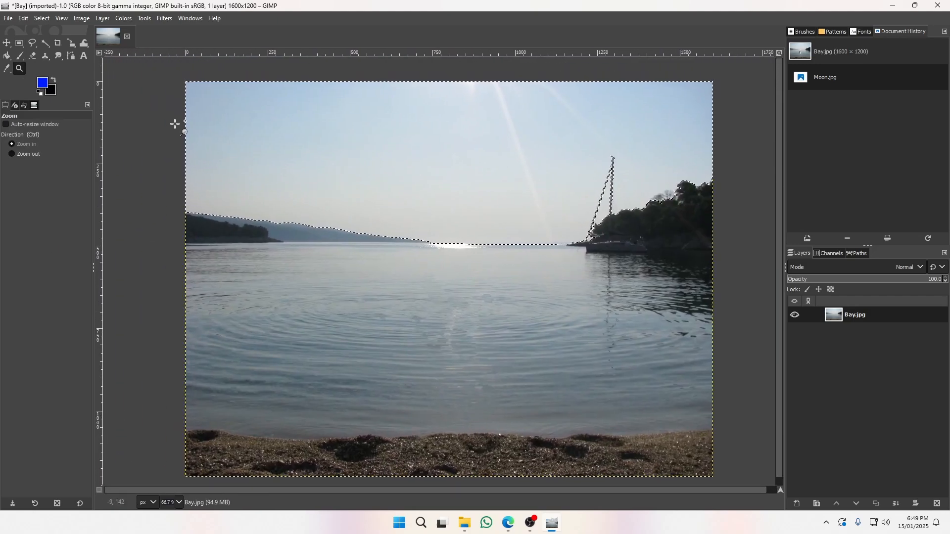
Invert the sky selection so that the land, boat, water and beach are selected instead.
left_click(19, 43)
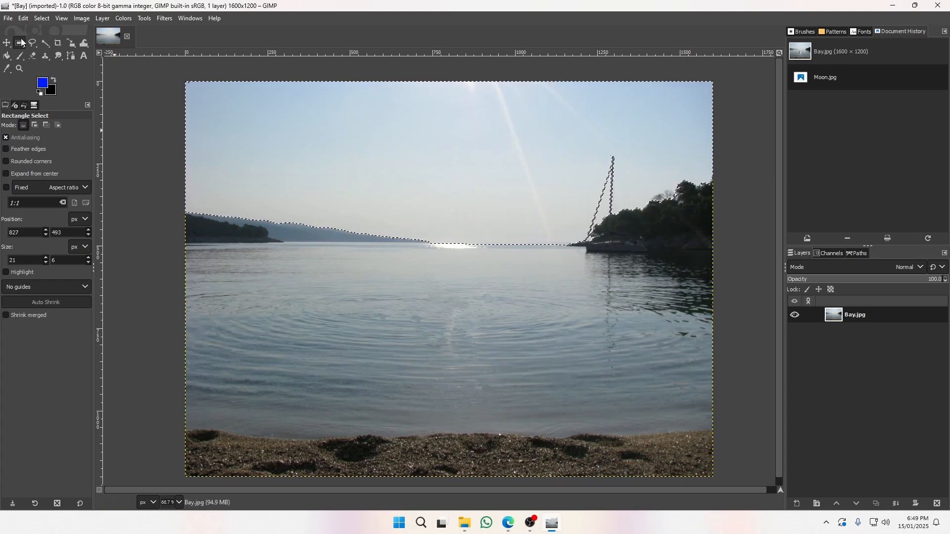
right_click(423, 146)
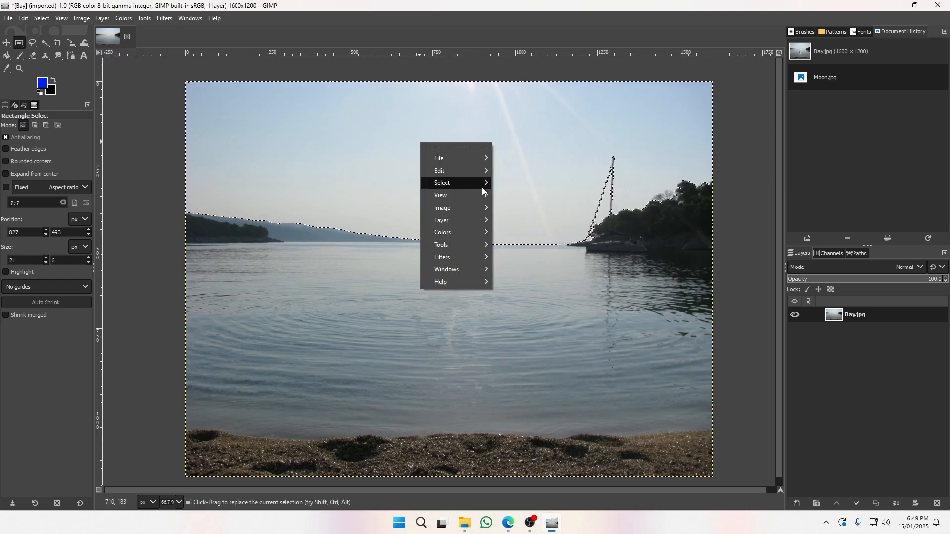
right_click(392, 152)
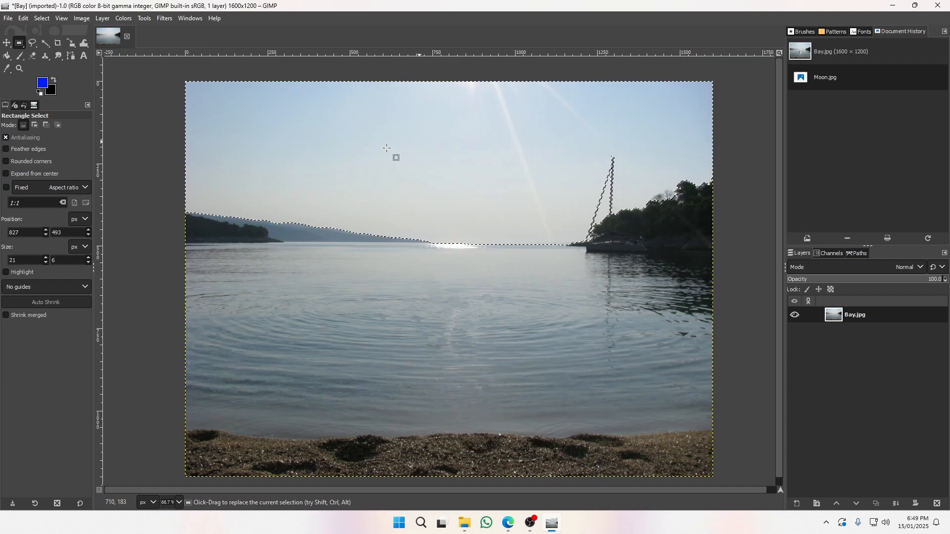
right_click(375, 122)
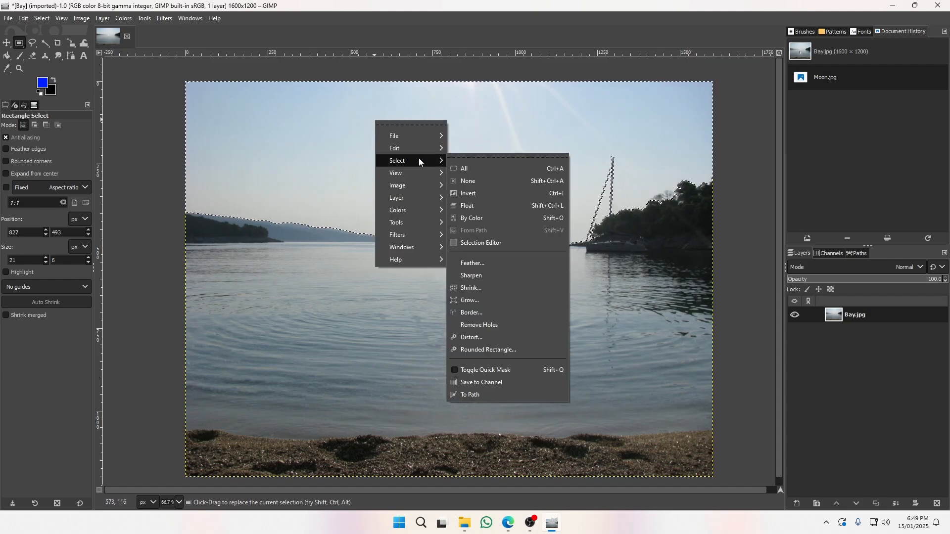
left_click(469, 193)
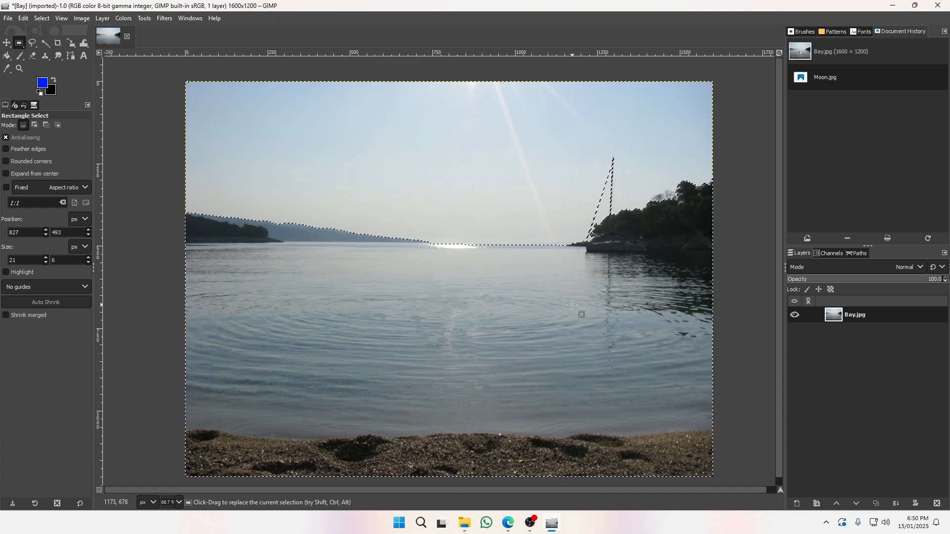
Cut the selected land, water and beach and paste them back as a separate new layer.
key("ctrl")
key("ctrl+x")
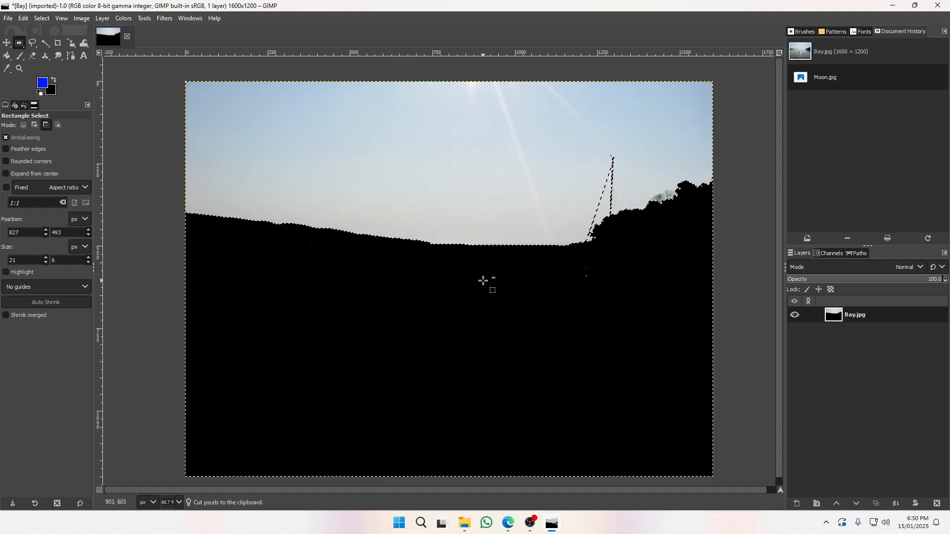
key("ctrl+v")
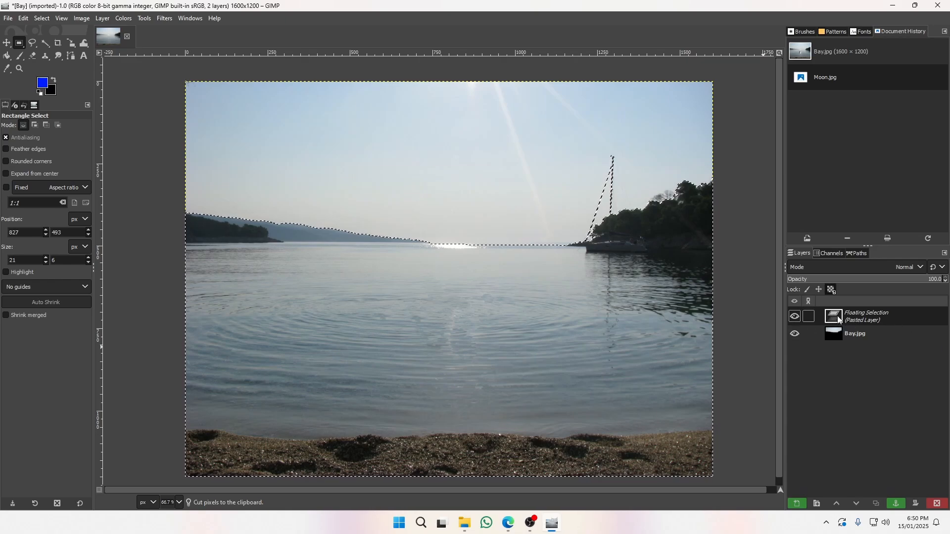
left_click(796, 504)
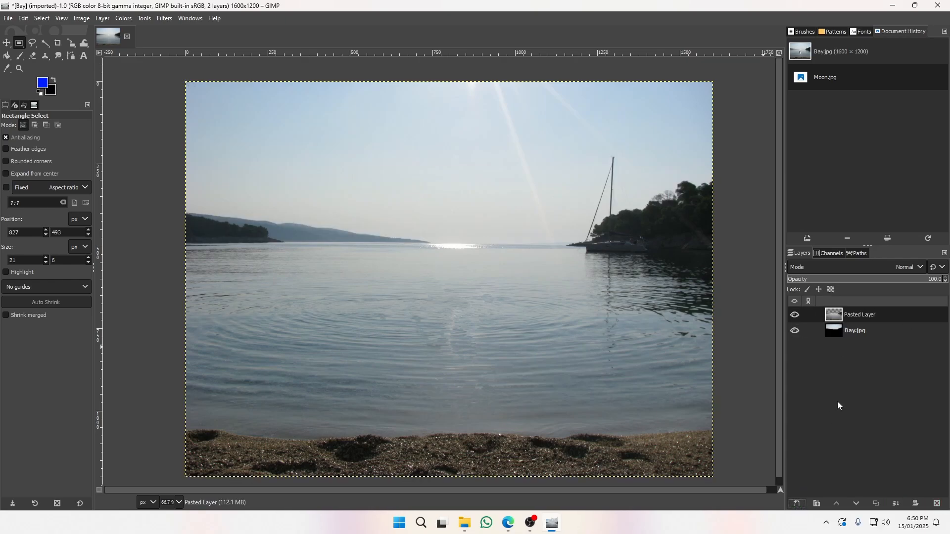
Compare the pasted layer and the Bay.jpg layer by switching each one's visibility off and on.
left_click(797, 331)
left_click(796, 316)
left_click(795, 331)
left_click(795, 315)
left_click(796, 330)
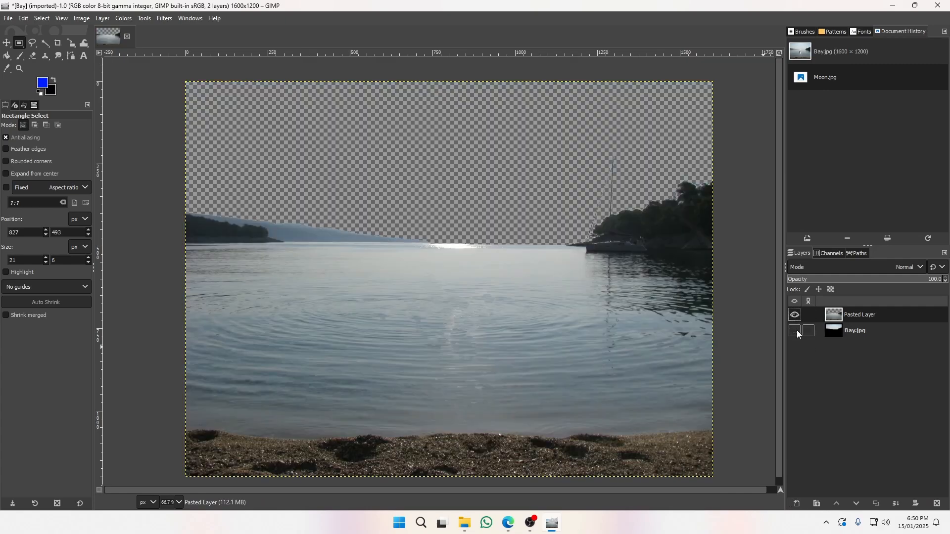
left_click(795, 316)
left_click(795, 330)
left_click(794, 315)
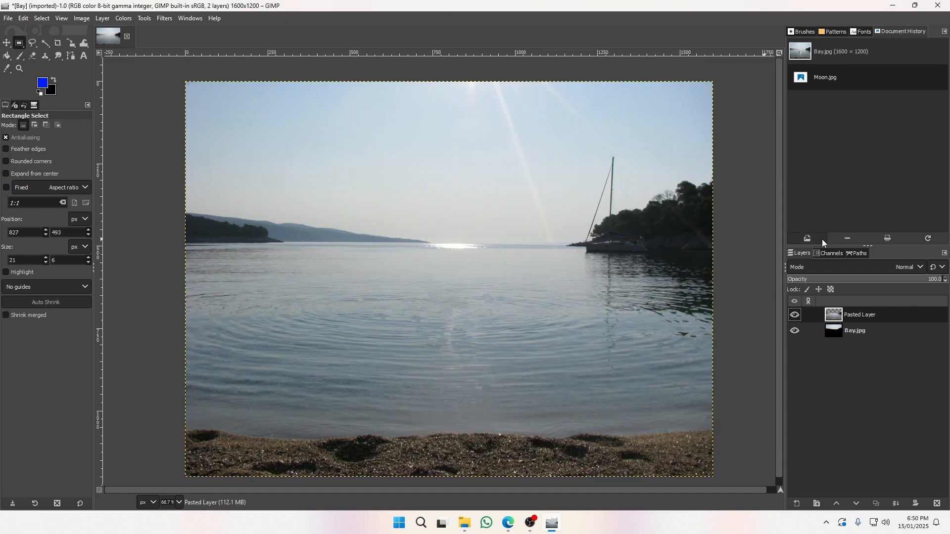
Delete the Bay.jpg layer that holds the sky, and check the result against the task instructions.
left_click(866, 338)
left_click_drag(866, 337, 936, 503)
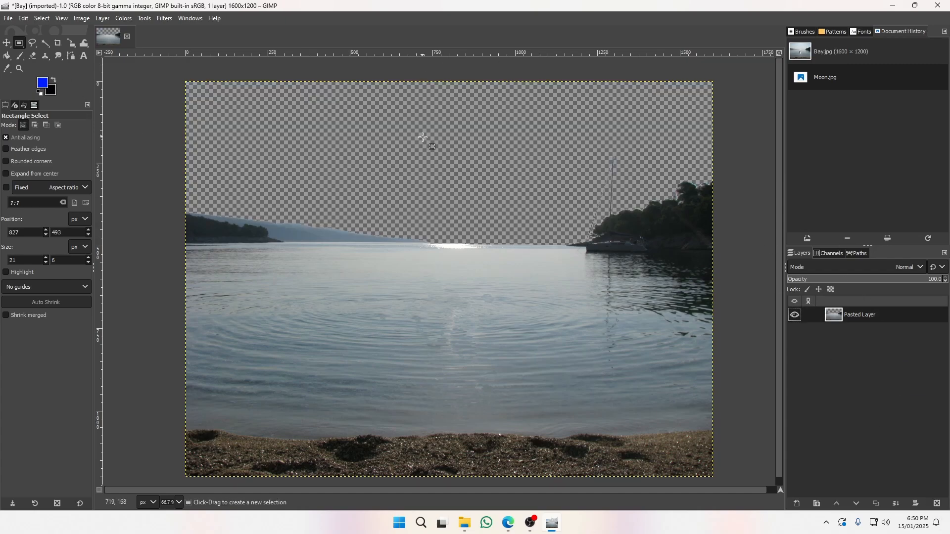
key("alt+Tab")
key("alt+Tab")
Rename the pasted layer as Bay.
double_click(867, 319)
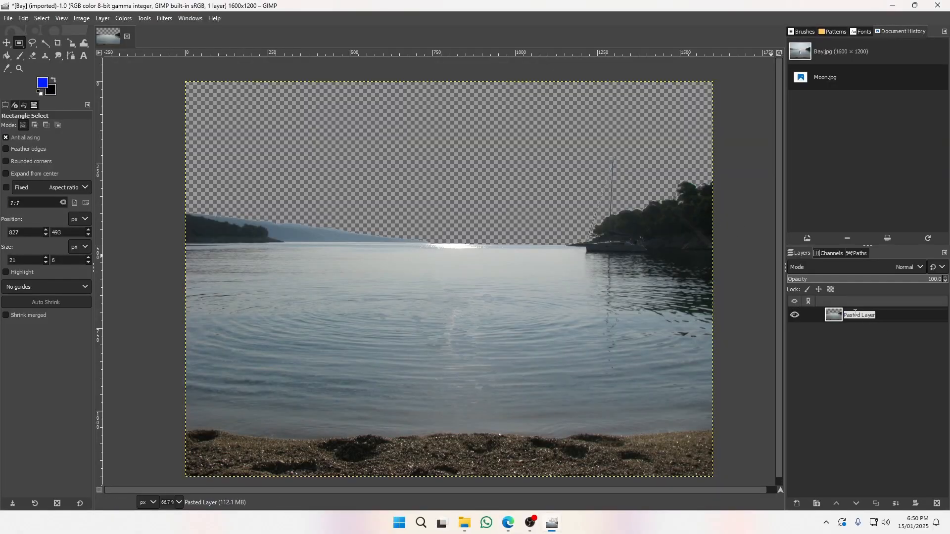
type("Bay")
key("Return")
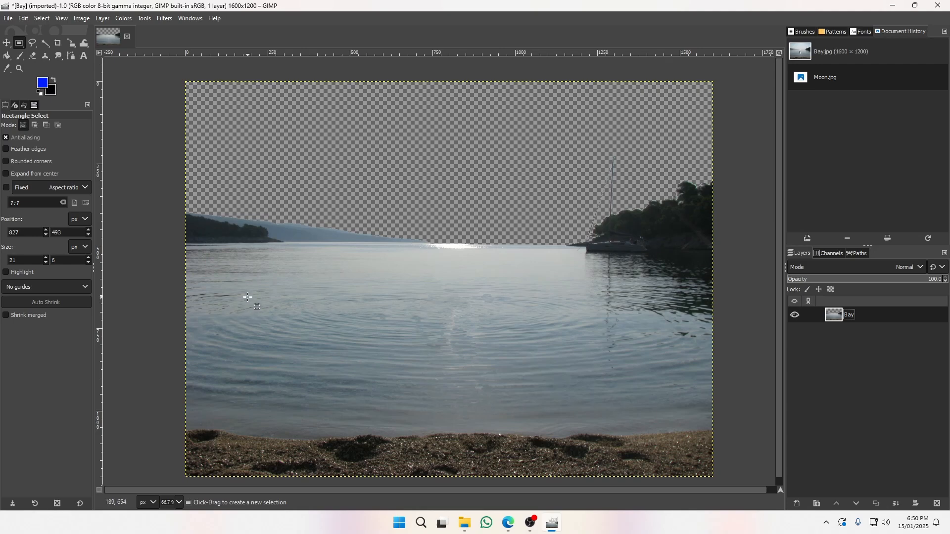
Recolour the Bay layer to greyscale with a Saturation adjustment at scale 0.
right_click(381, 272)
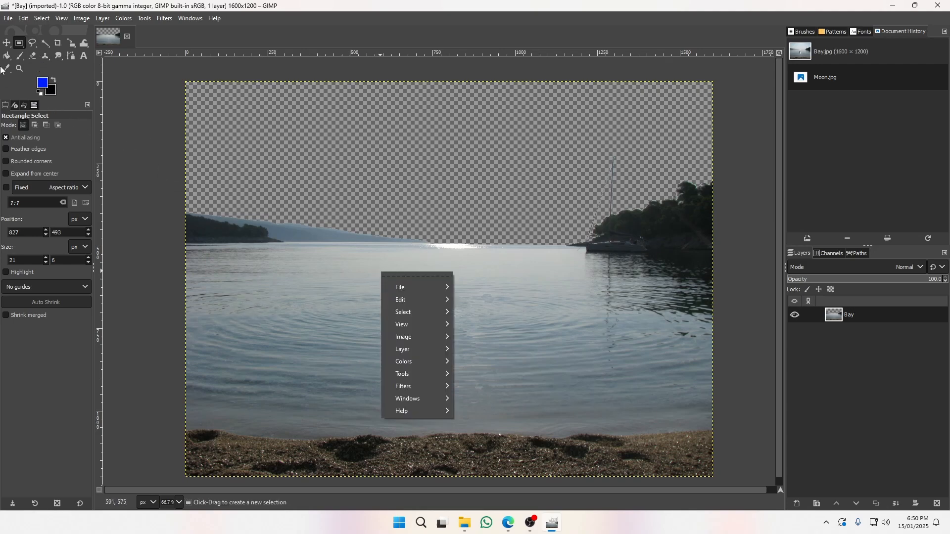
left_click(532, 395)
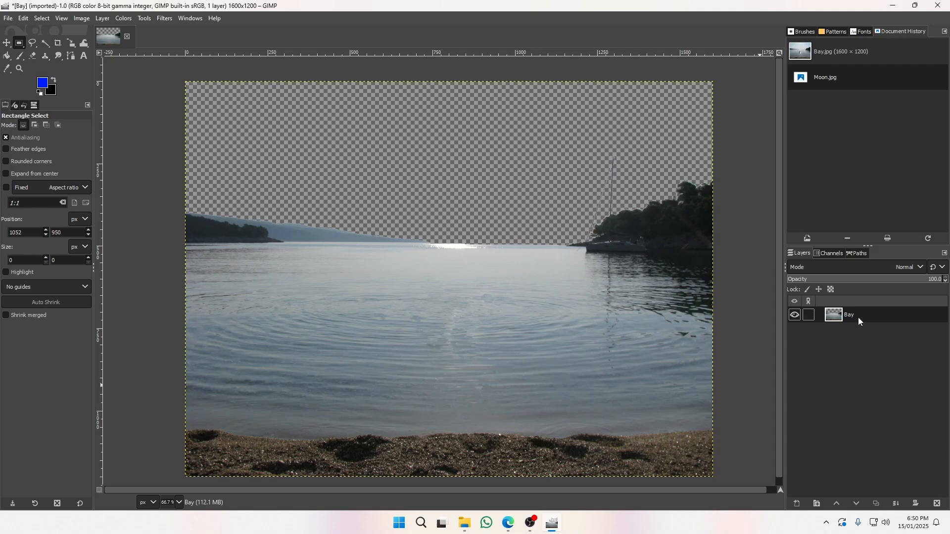
right_click(475, 313)
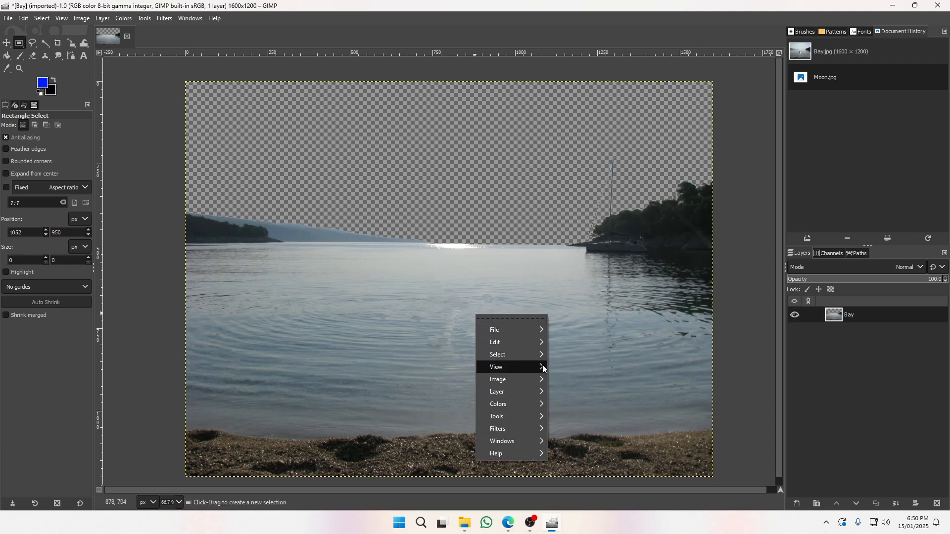
mouse_move(529, 403)
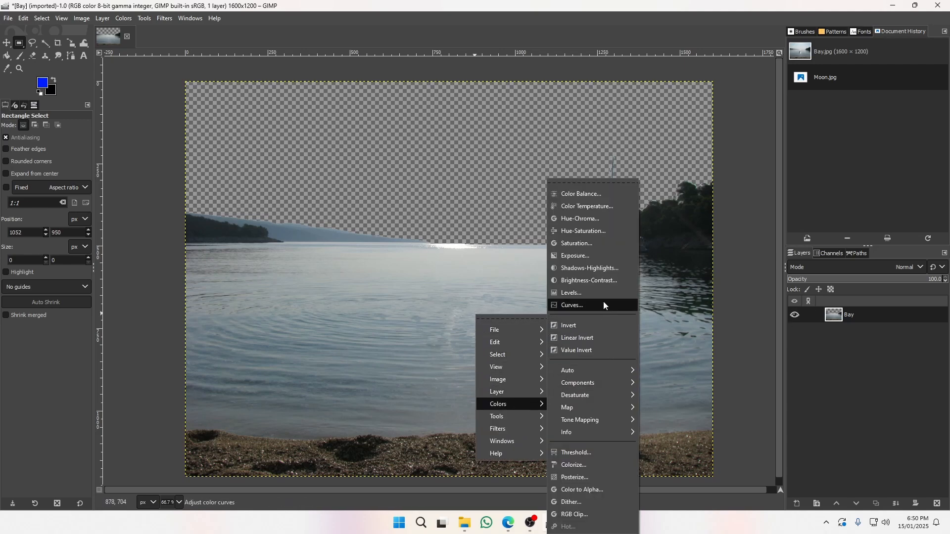
left_click(579, 245)
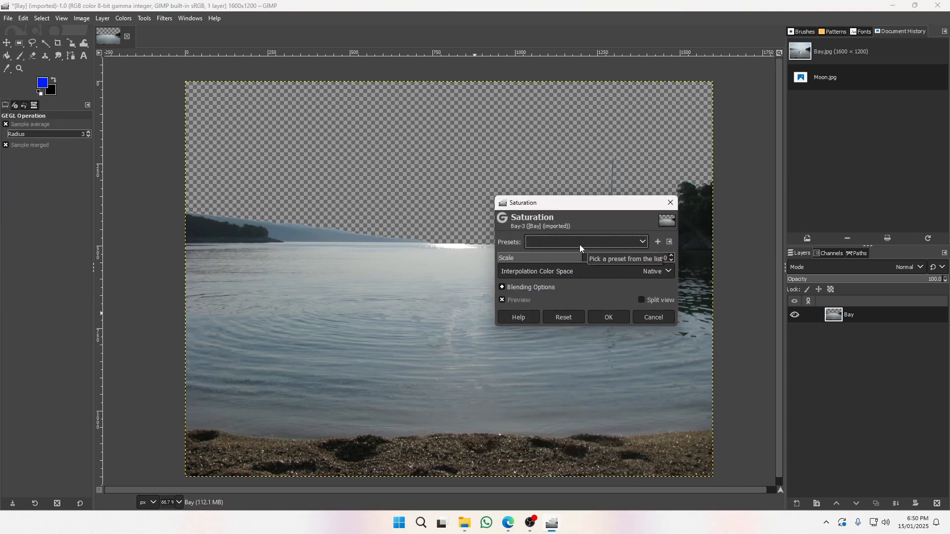
left_click_drag(580, 262, 490, 258)
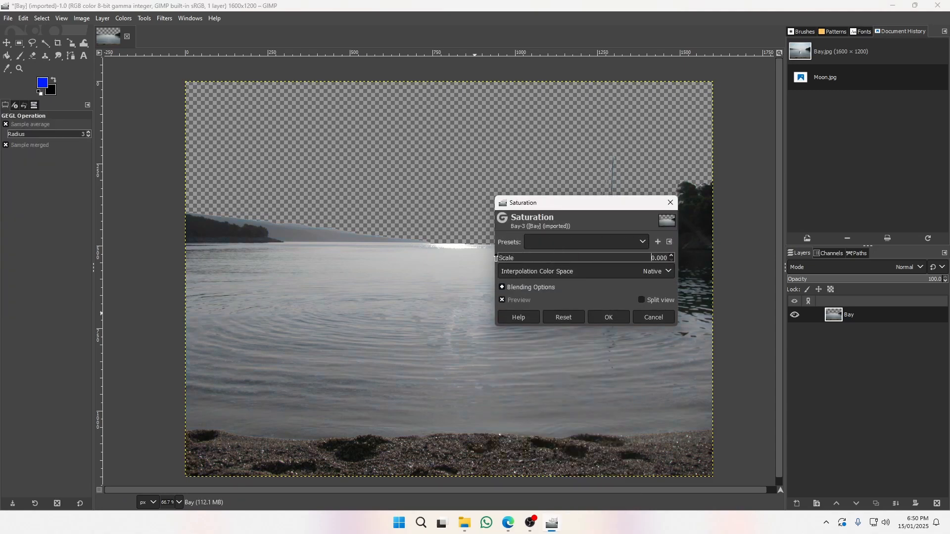
left_click(600, 318)
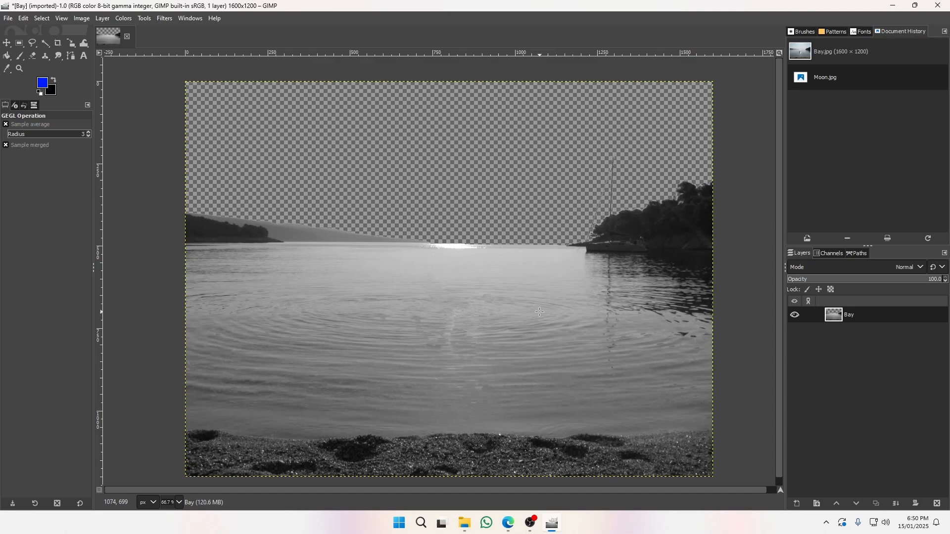
Check Step 3 in the exam paper PDF, and add a transparent 1600 × 1200 px layer named sky beneath the Bay layer.
key("alt+Tab")
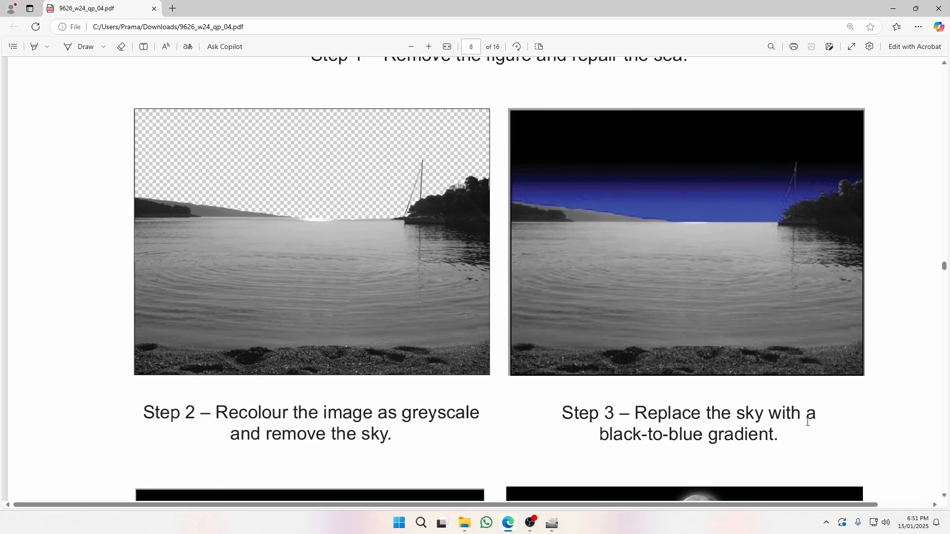
key("alt+Tab")
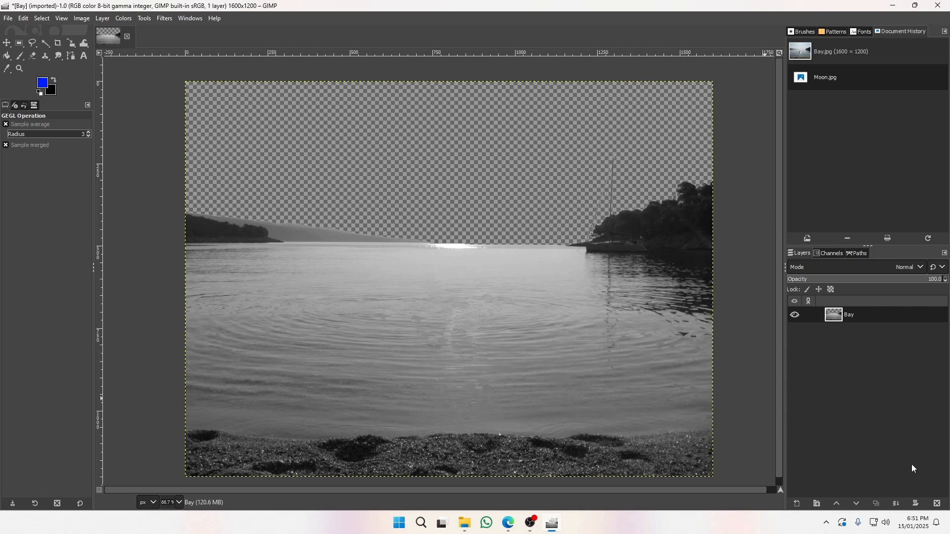
left_click(796, 504)
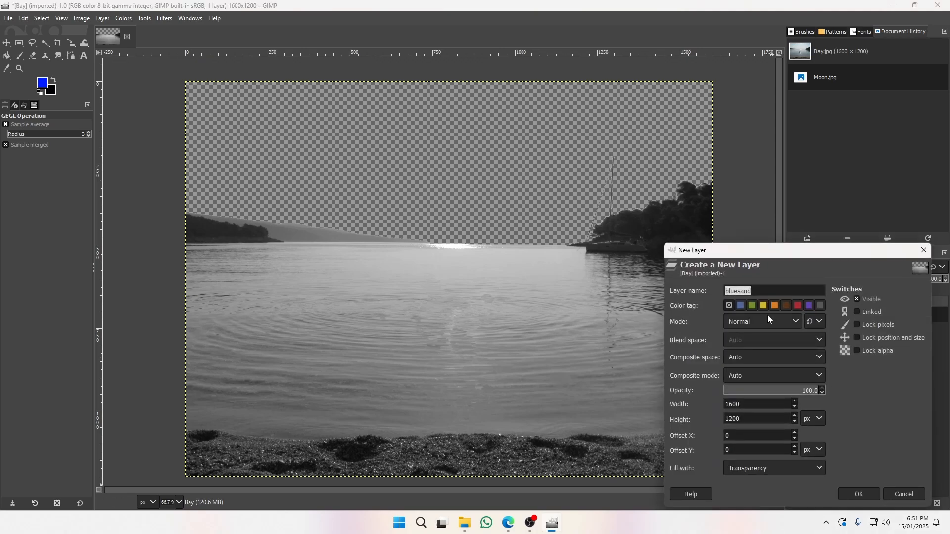
type("sky")
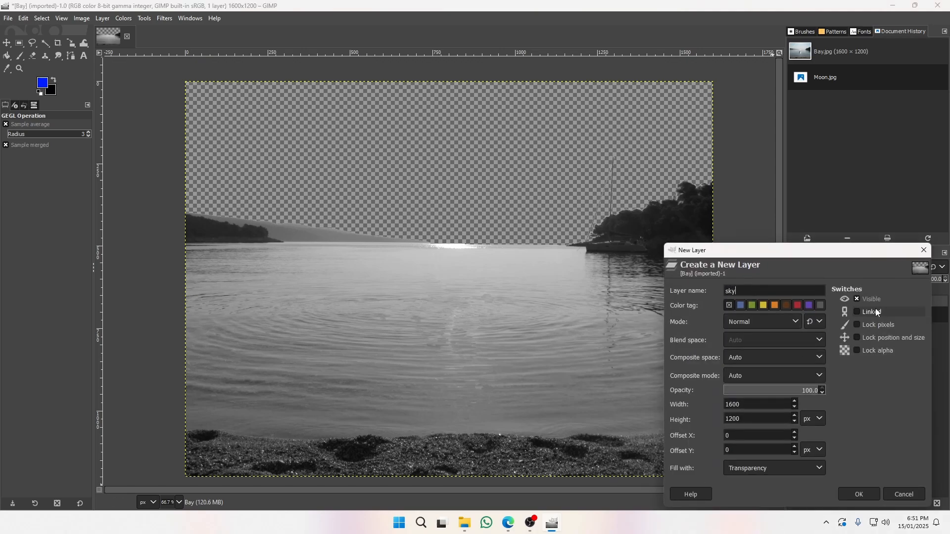
key("Return")
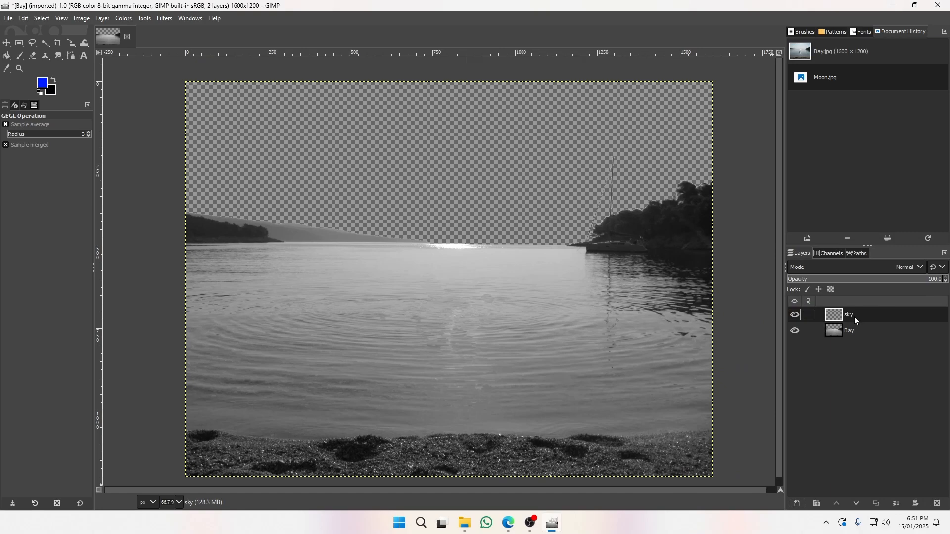
left_click_drag(873, 317, 872, 337)
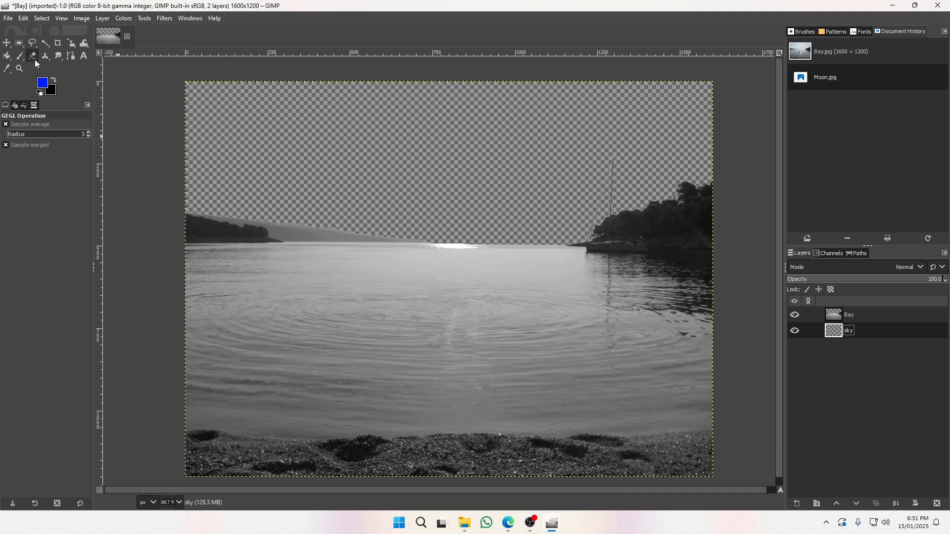
Choose the Gradient tool and swap the colours to a black foreground and a blue background.
left_click(7, 56)
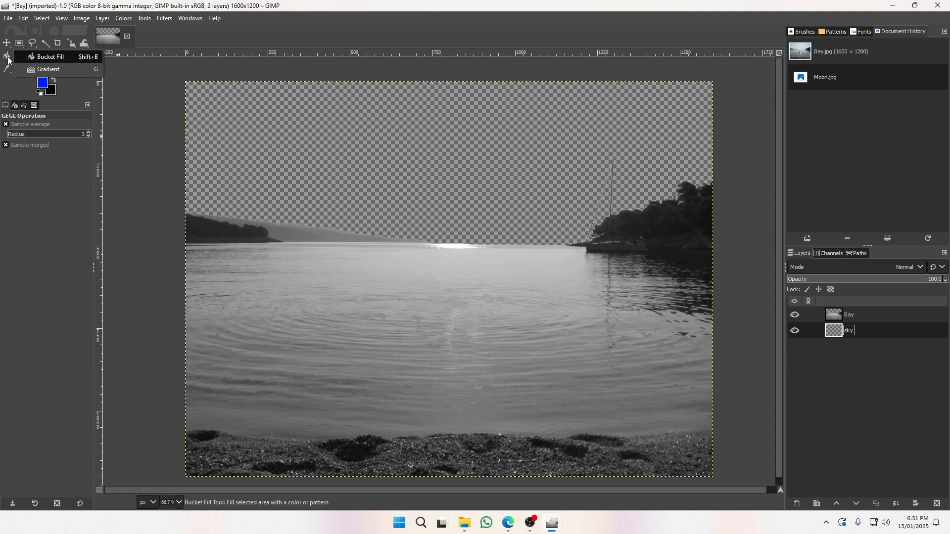
left_click(30, 69)
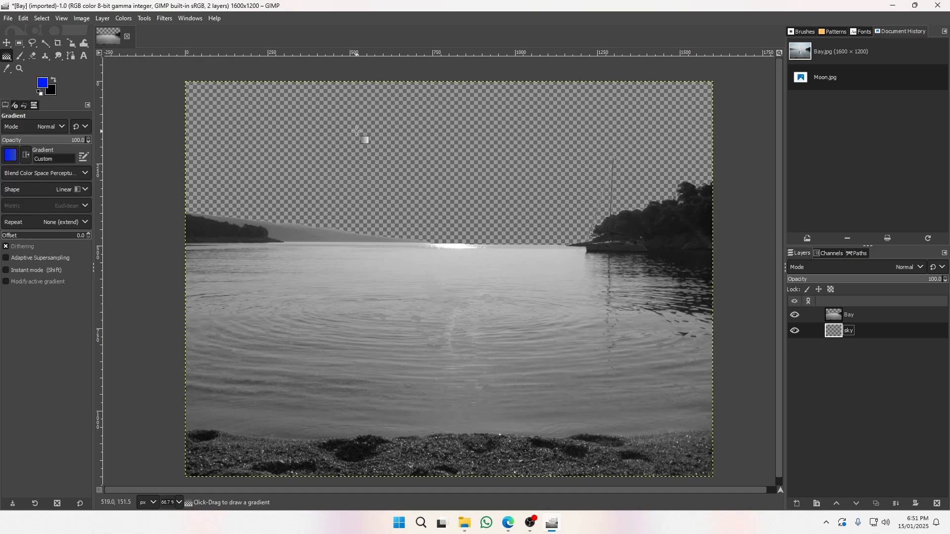
left_click(53, 80)
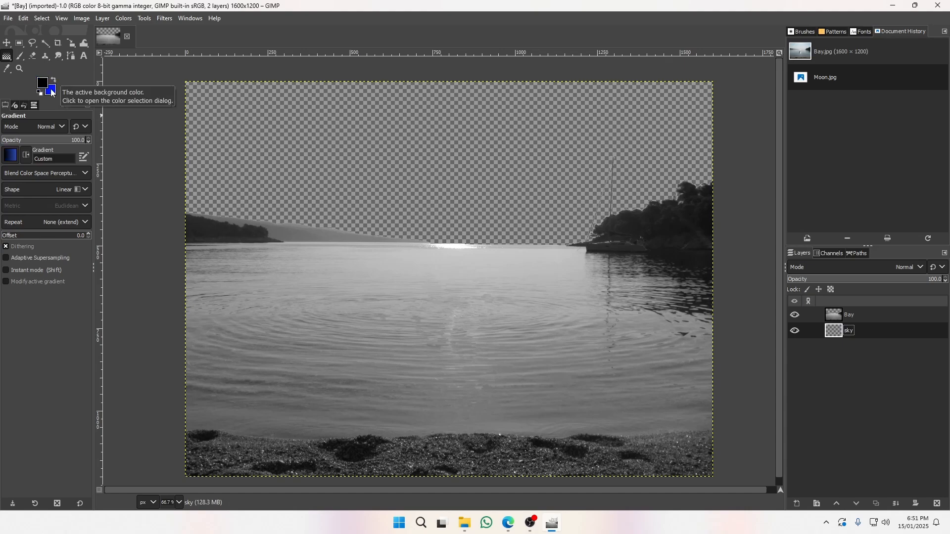
Set the background colour to white and look through the available gradient presets.
left_click(52, 93)
left_click(132, 178)
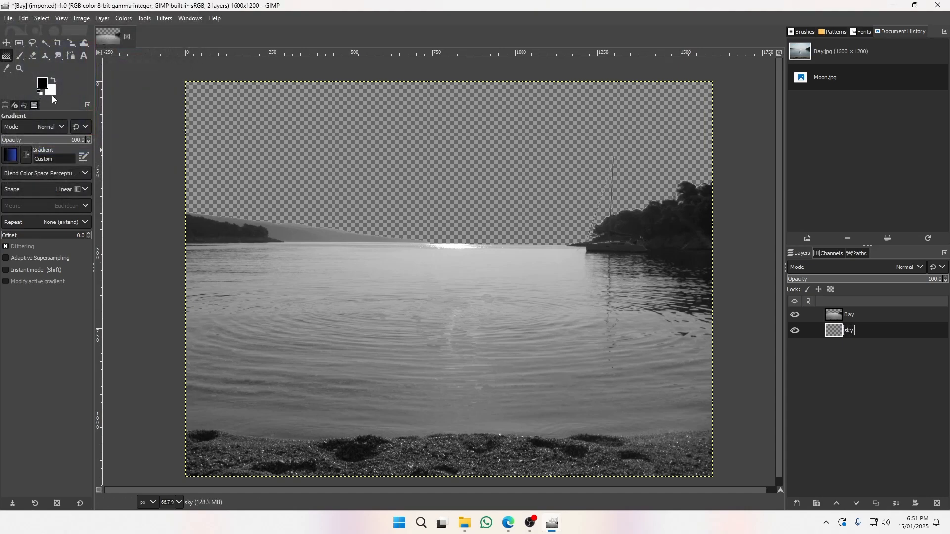
left_click(10, 155)
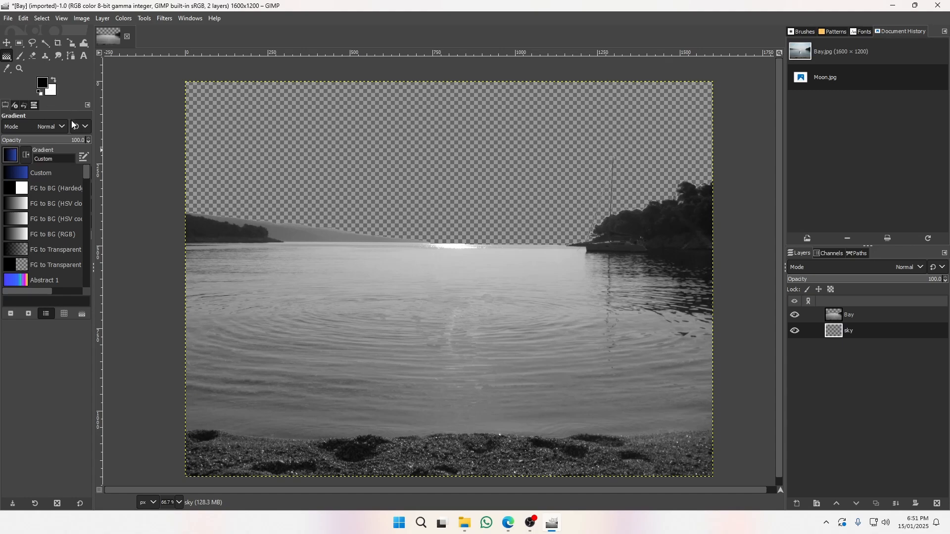
left_click(20, 158)
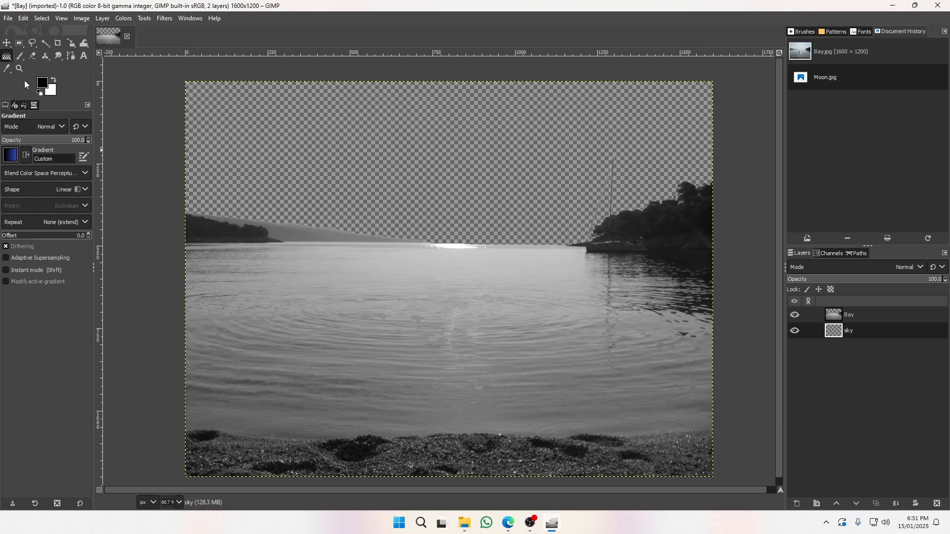
Swap the foreground and background colours and set the foreground to black, 000000.
left_click(53, 79)
left_click(43, 82)
left_click_drag(32, 108, 2, 171)
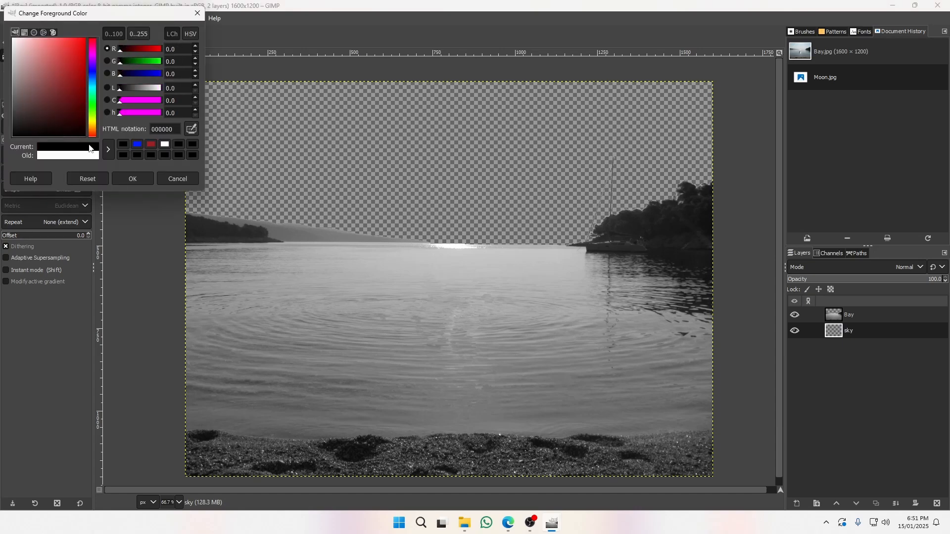
left_click(145, 179)
Set the background colour to blue, 001eff, for the black-to-blue gradient.
left_click(52, 90)
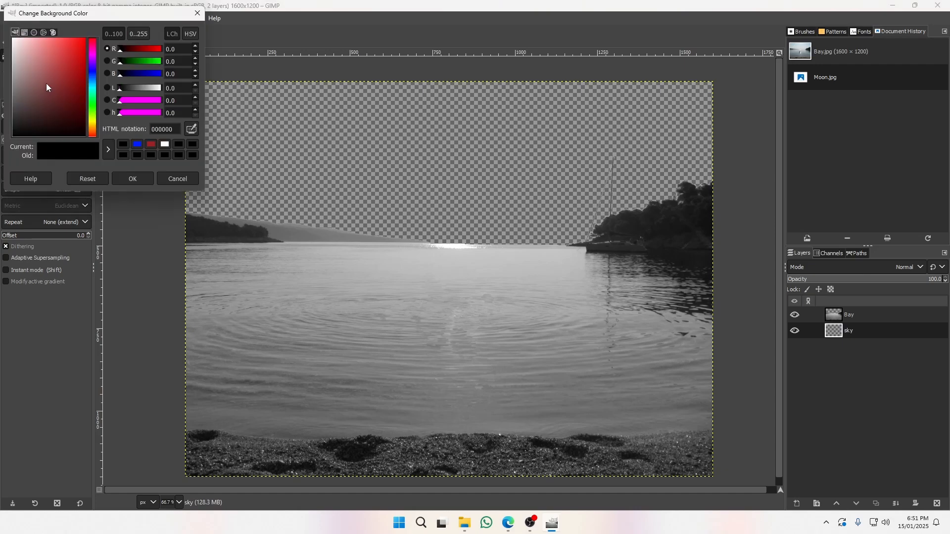
left_click(67, 72)
left_click(93, 76)
mouse_move(77, 67)
left_mouse_down()
mouse_move(84, 104)
mouse_move(84, 82)
mouse_move(74, 77)
mouse_move(86, 37)
left_mouse_up()
left_click(94, 73)
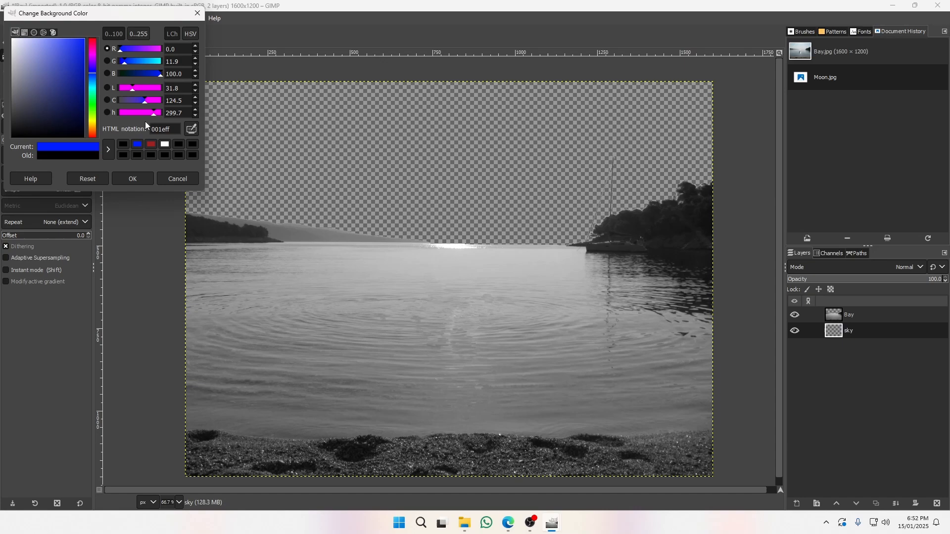
left_click(133, 179)
Try black-to-blue linear gradients from the upper sky down into the water, and compare with Step 3 in the exam paper PDF.
left_click_drag(457, 124, 445, 304)
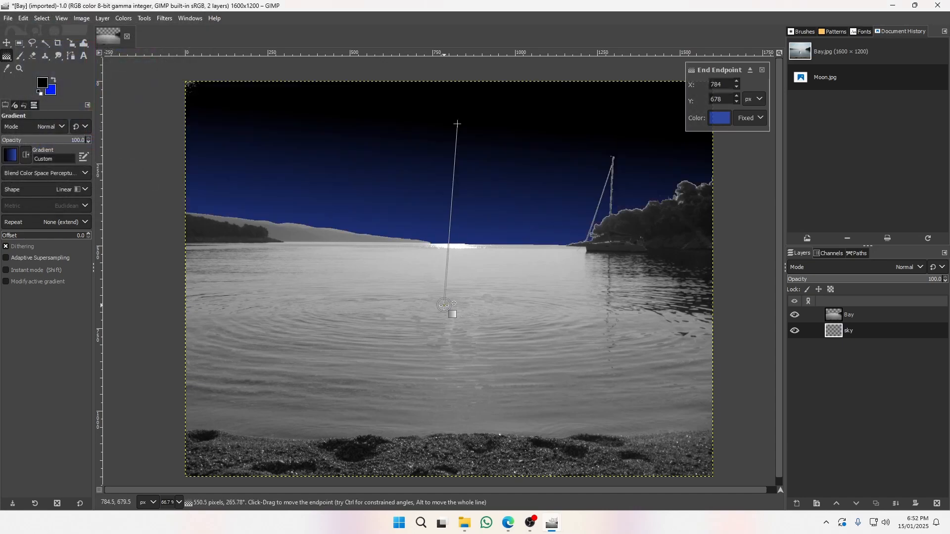
key("Escape")
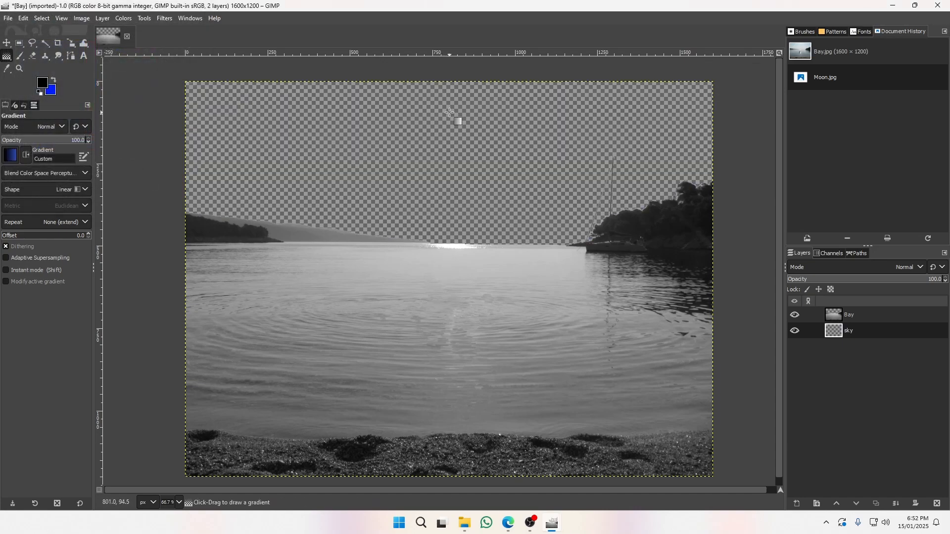
left_click_drag(449, 112, 448, 333)
key("Escape")
key("alt+Tab")
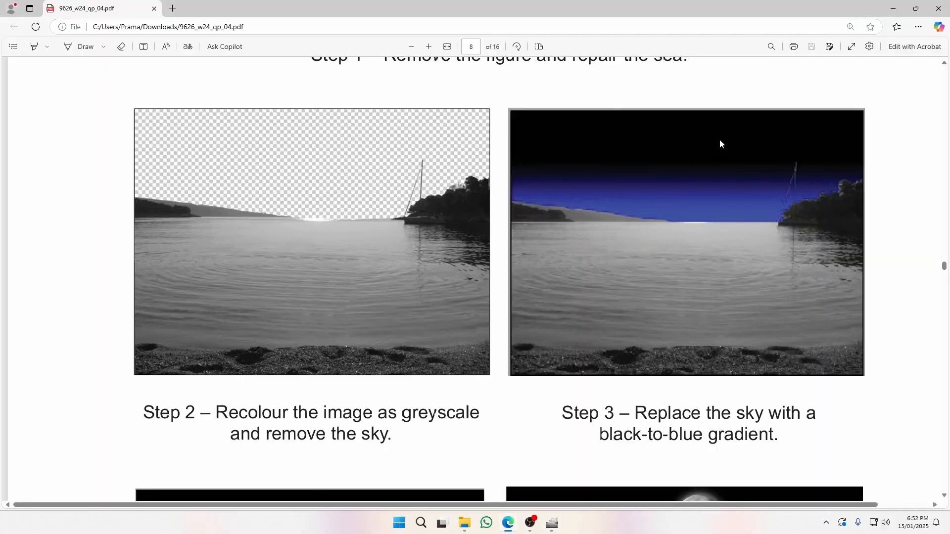
key("alt+Tab")
Try a gradient spanning most of the image and one about 122 px long above the horizon, and compare with Step 3.
left_click_drag(470, 90, 462, 382)
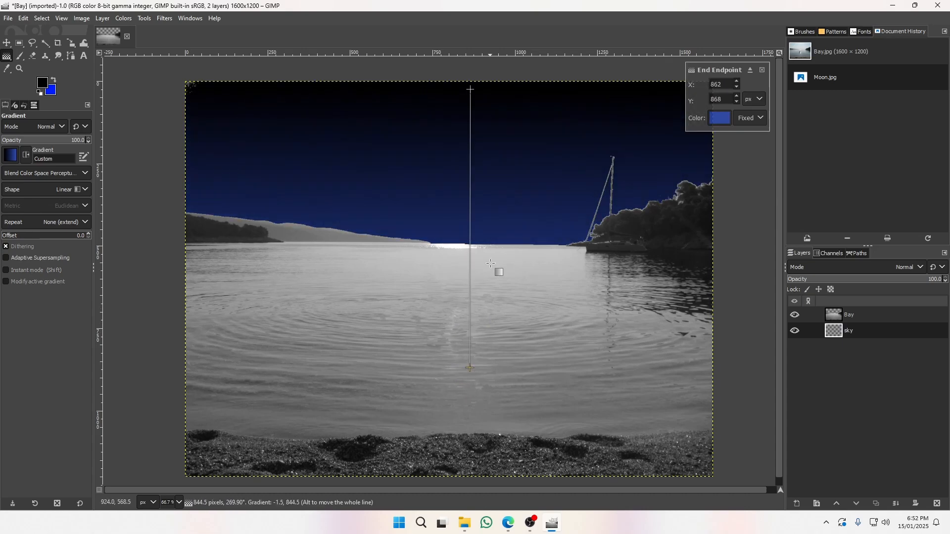
left_click_drag(481, 193, 477, 233)
key("alt+Tab")
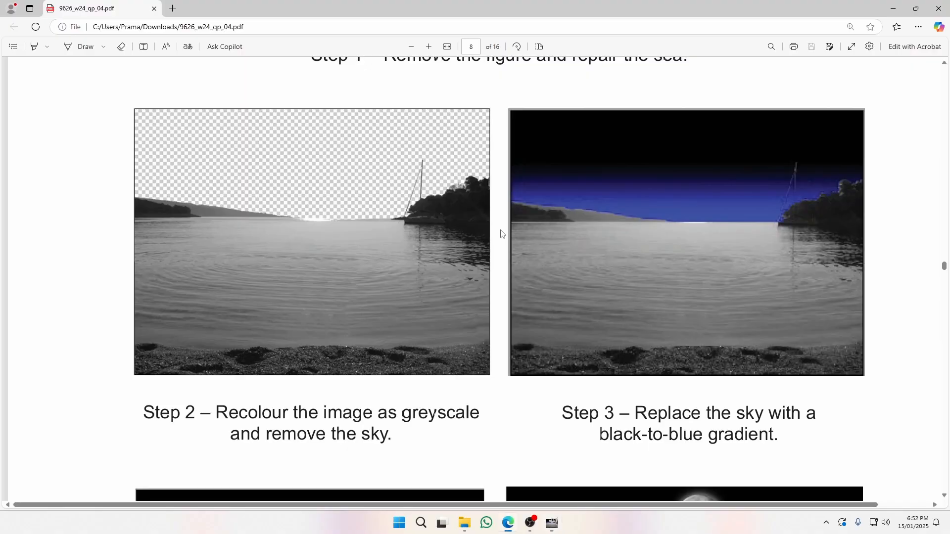
key("alt+Tab")
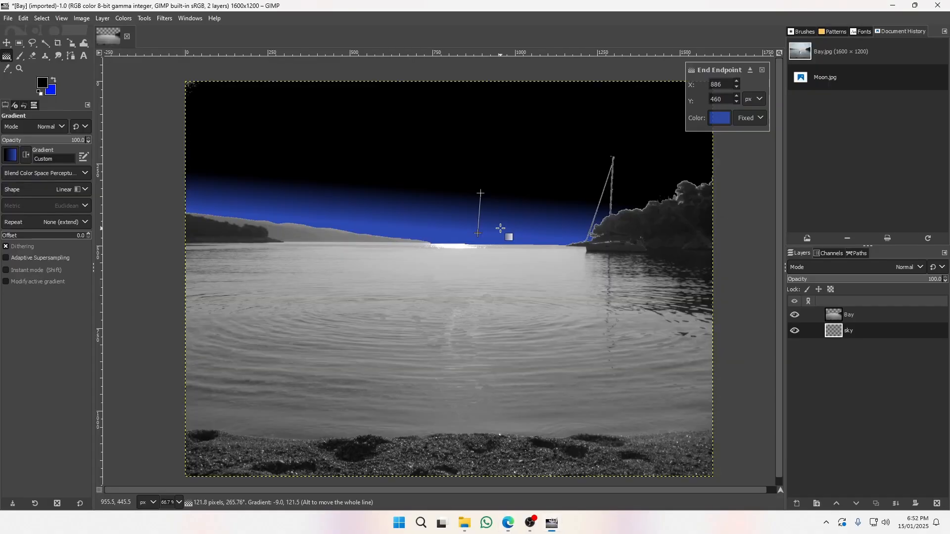
Try further gradients of different lengths down the sky layer, checking them against the Step 3 picture.
left_click_drag(492, 145, 490, 418)
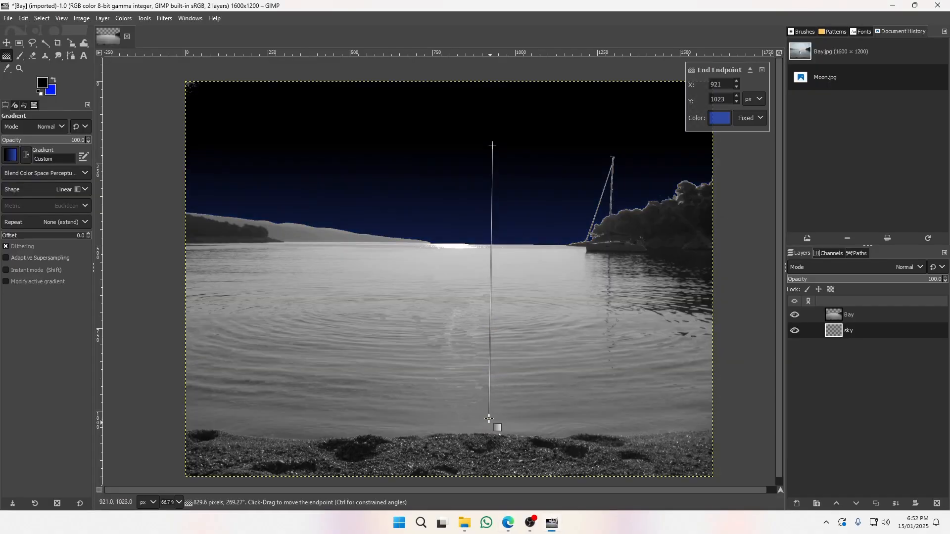
key("Escape")
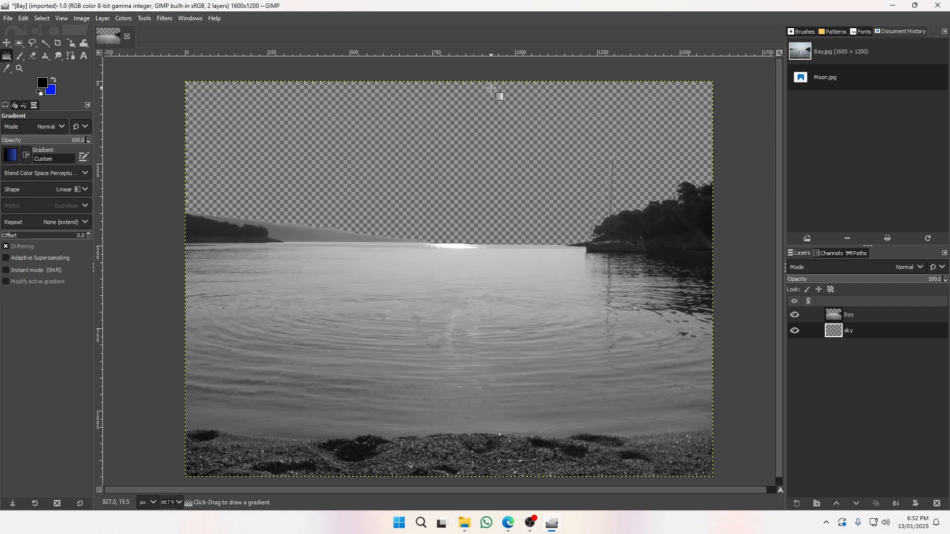
left_click_drag(490, 88, 492, 298)
key("Escape")
key("alt+Tab")
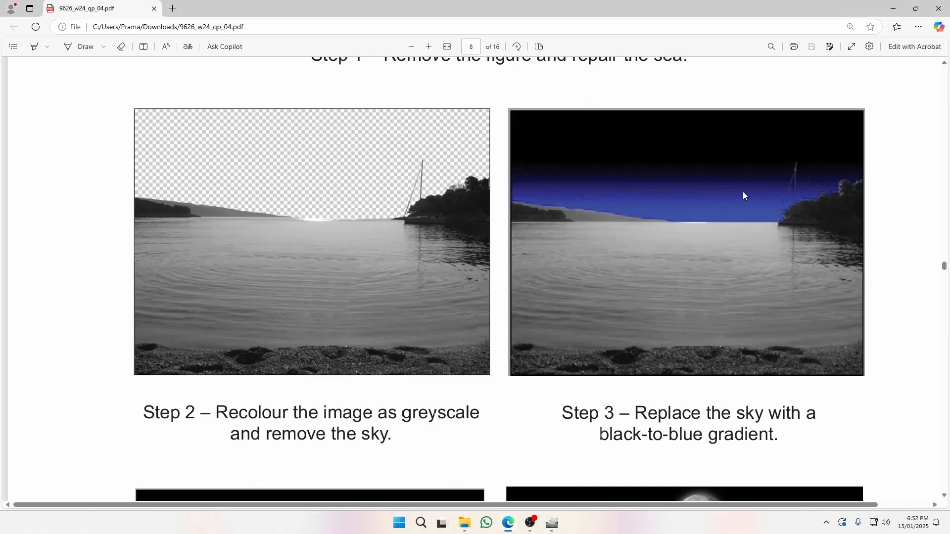
key("alt+Tab")
left_click_drag(510, 111, 511, 245)
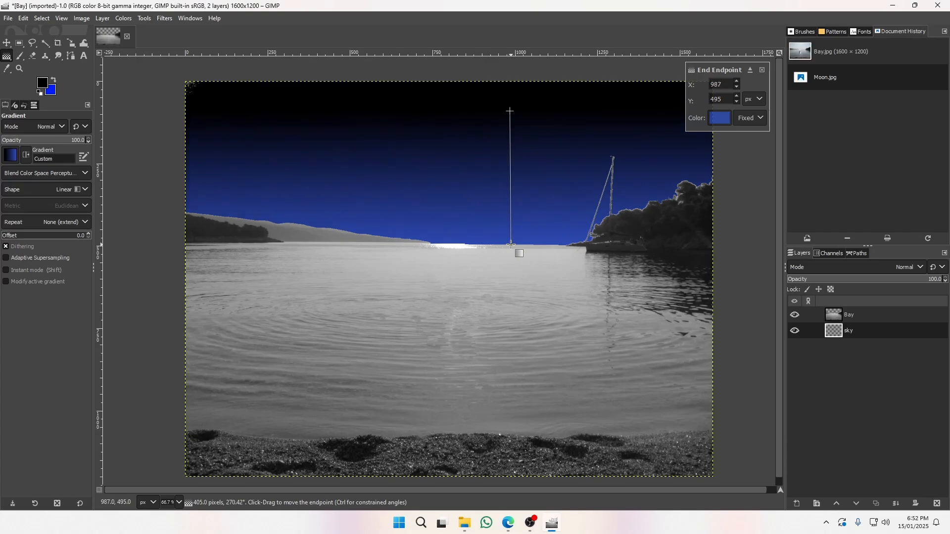
key("Escape")
left_click_drag(507, 201, 518, 263)
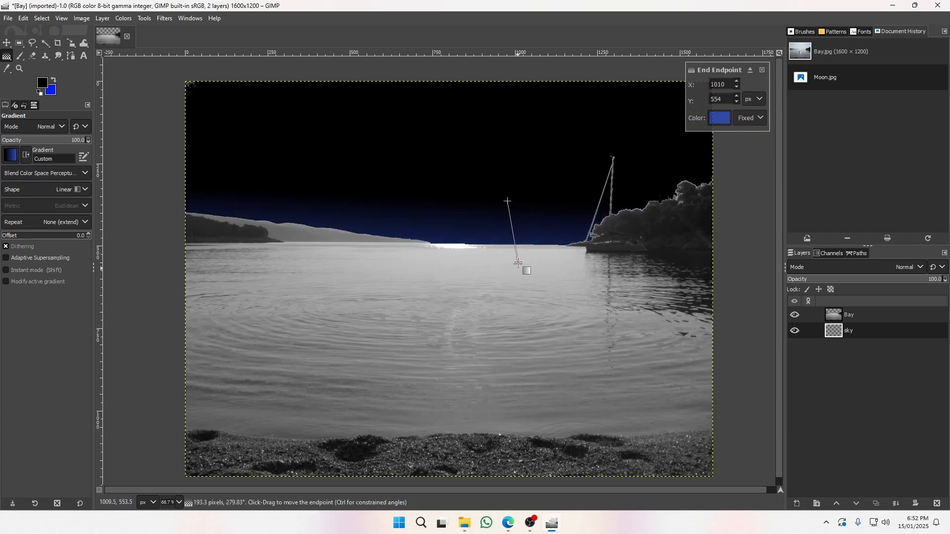
key("Escape")
Fill the sky layer with a vertical black-to-blue gradient about 325 px long ending just below the horizon, and read Steps 4 and 5.
left_click_drag(506, 153, 506, 261)
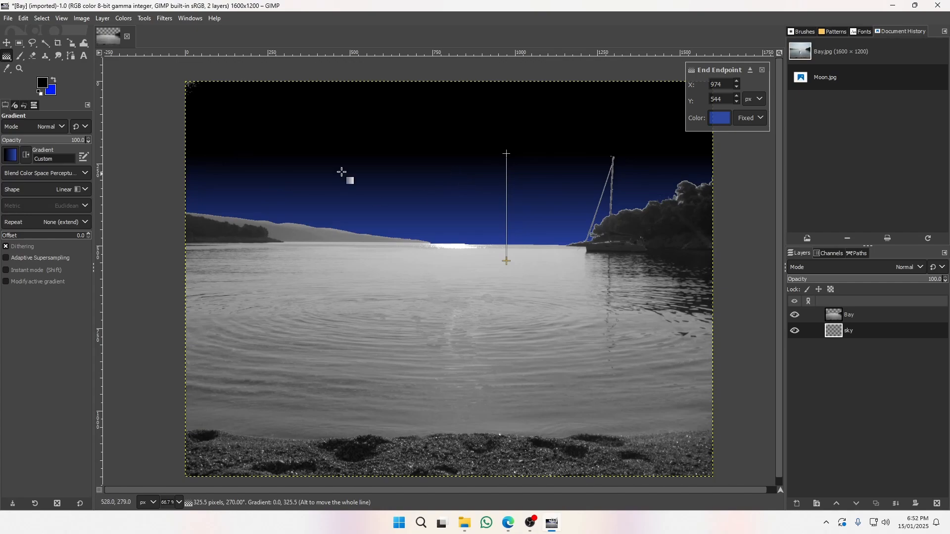
key("m")
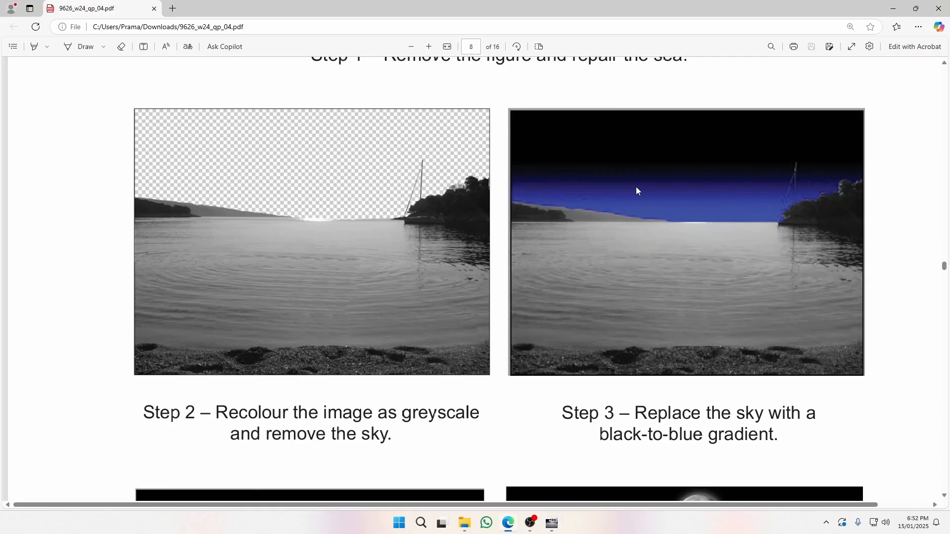
scroll(442, 265, "down", 8)
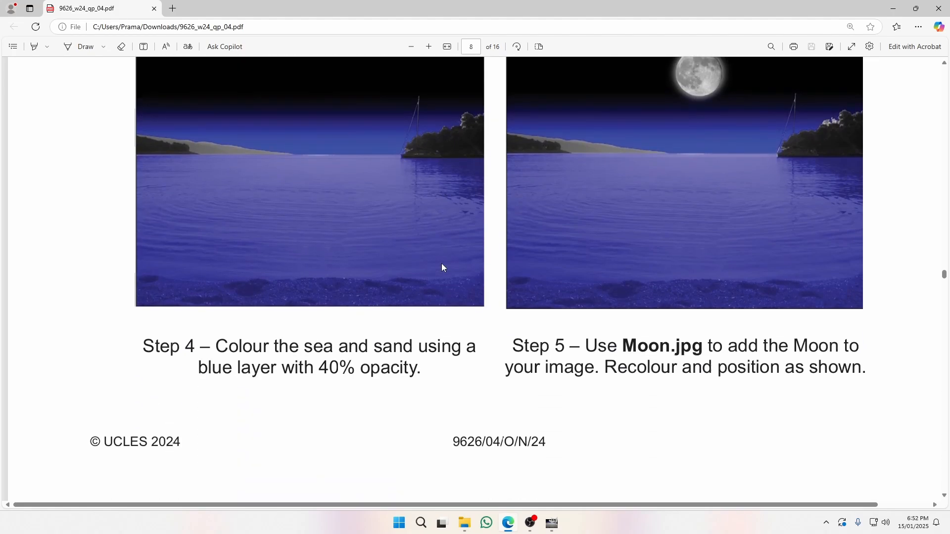
scroll(442, 268, "up", 2)
scroll(442, 268, "down", 1)
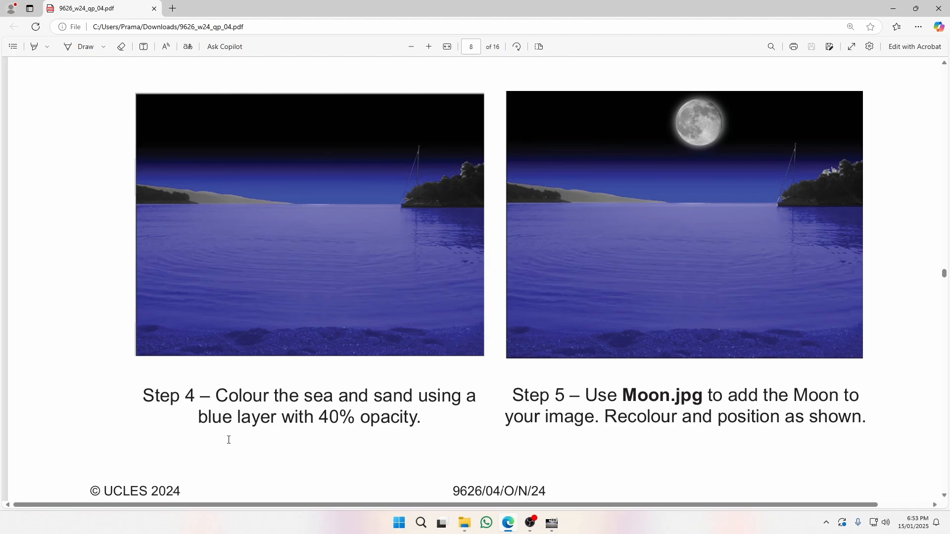
key("alt+Tab")
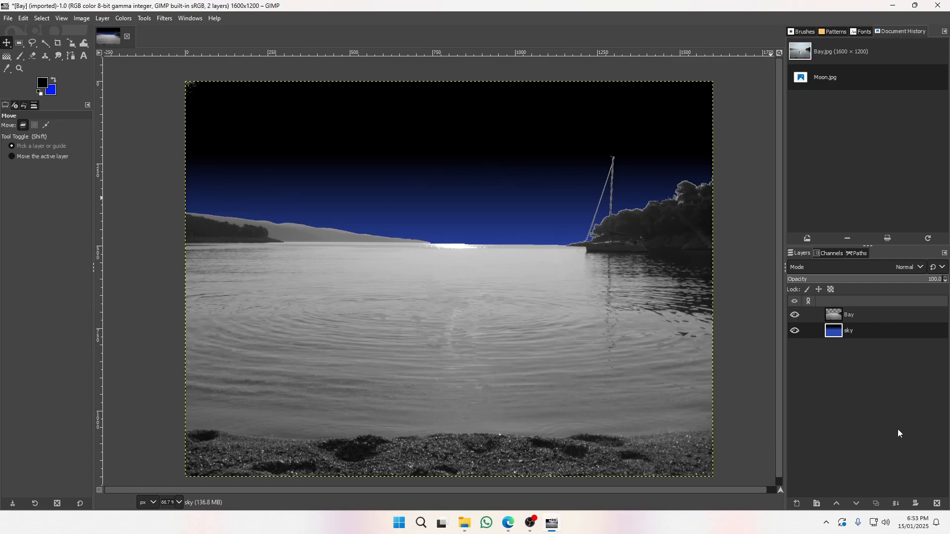
On the Bay layer, trace a path along the waterline beneath the dark headland, from the image's left edge to the headland's tip.
left_click(888, 319)
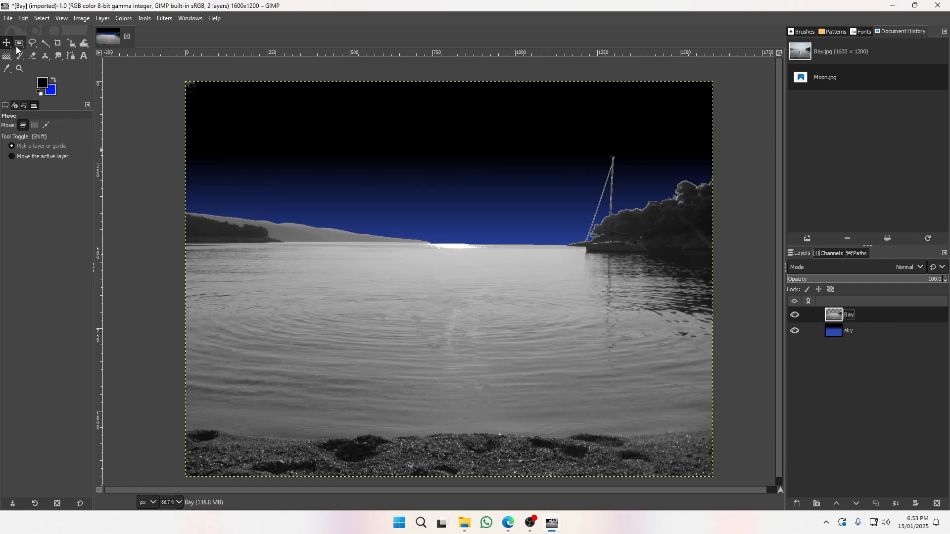
left_click(71, 56)
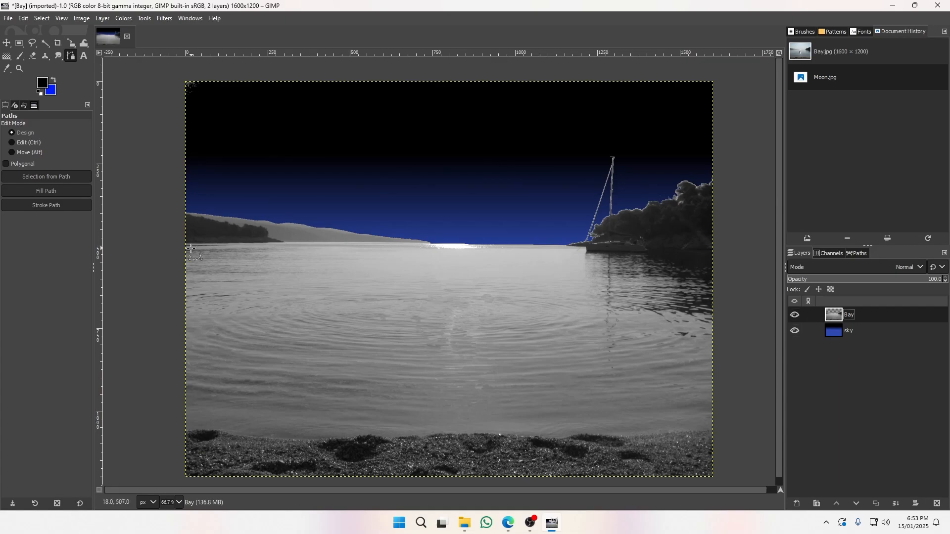
key("z")
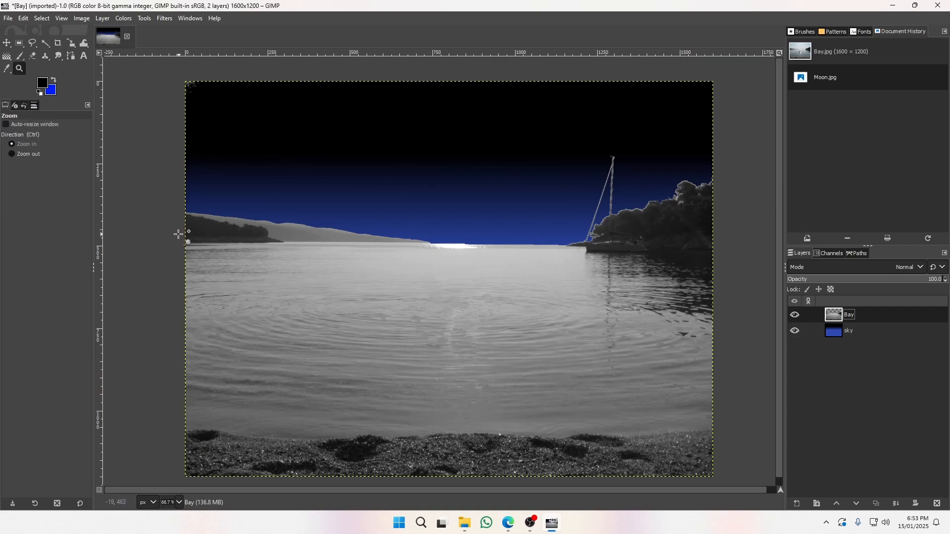
left_click_drag(180, 236, 284, 300)
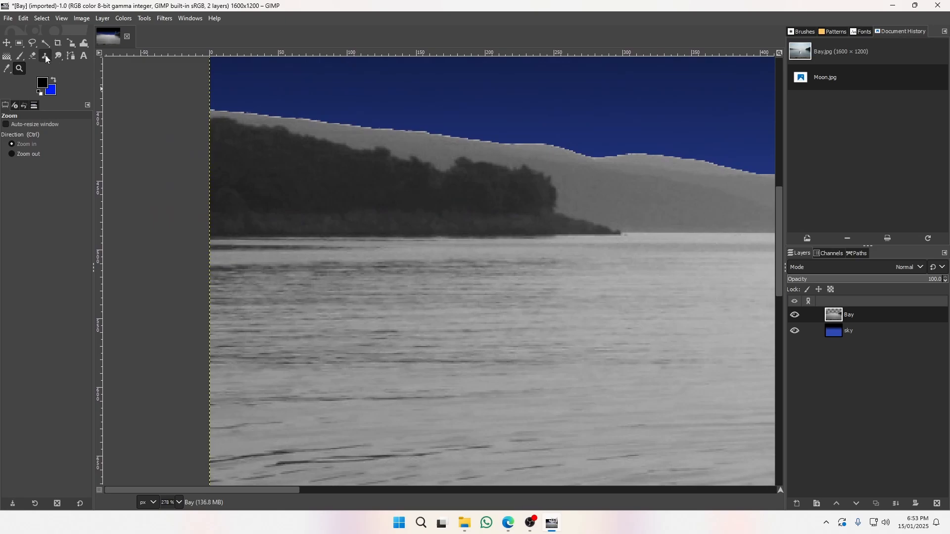
left_click(70, 58)
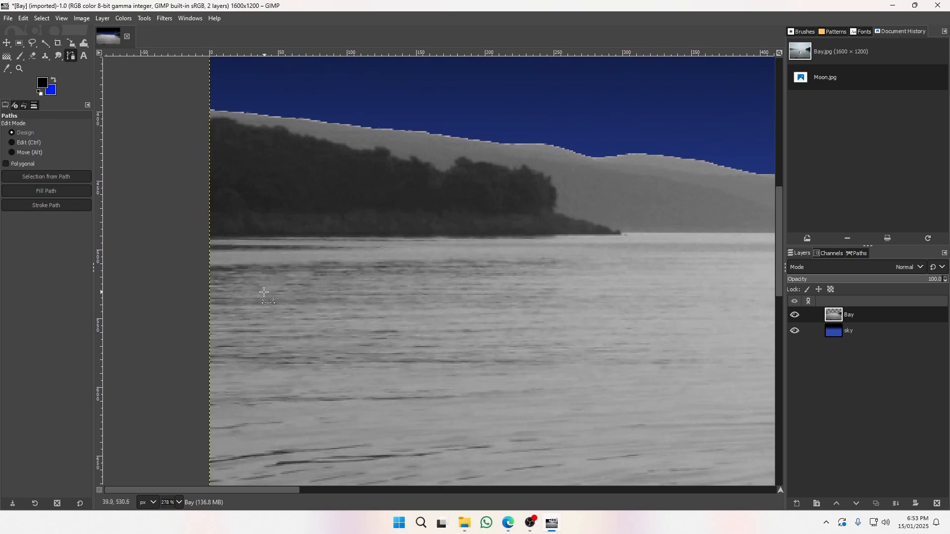
left_click(208, 236)
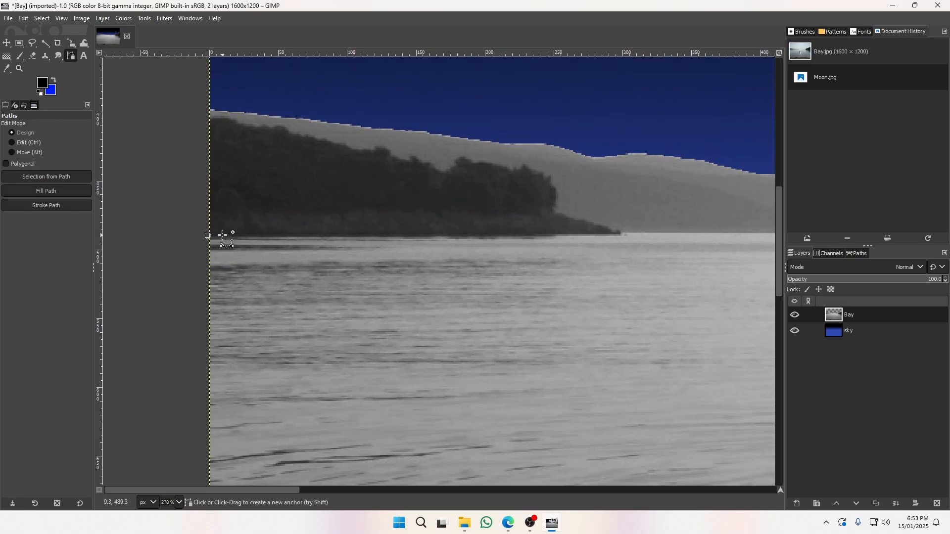
left_click(226, 237)
left_click(262, 236)
left_click(324, 234)
left_click(416, 236)
left_click(453, 236)
left_click(519, 237)
left_click(539, 237)
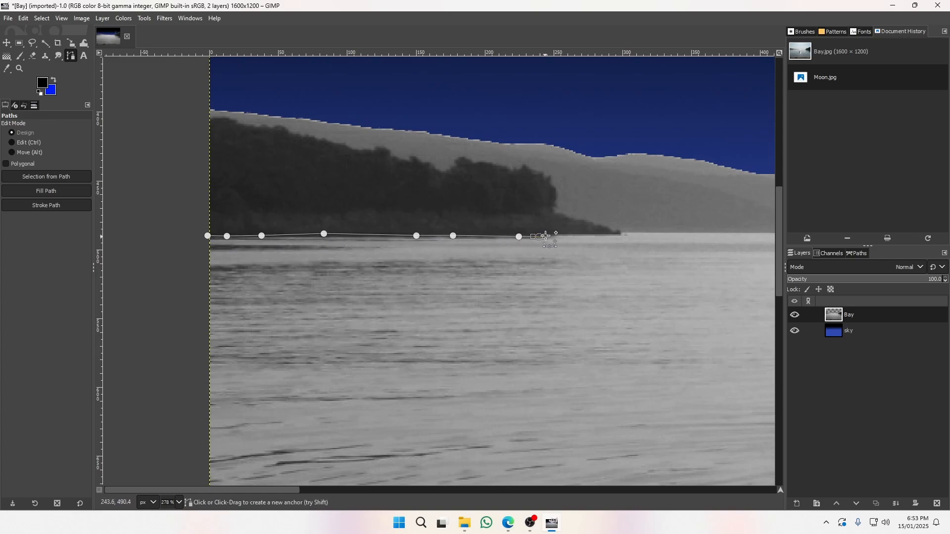
left_click(555, 236)
left_click(579, 233)
left_click(601, 234)
left_click(617, 234)
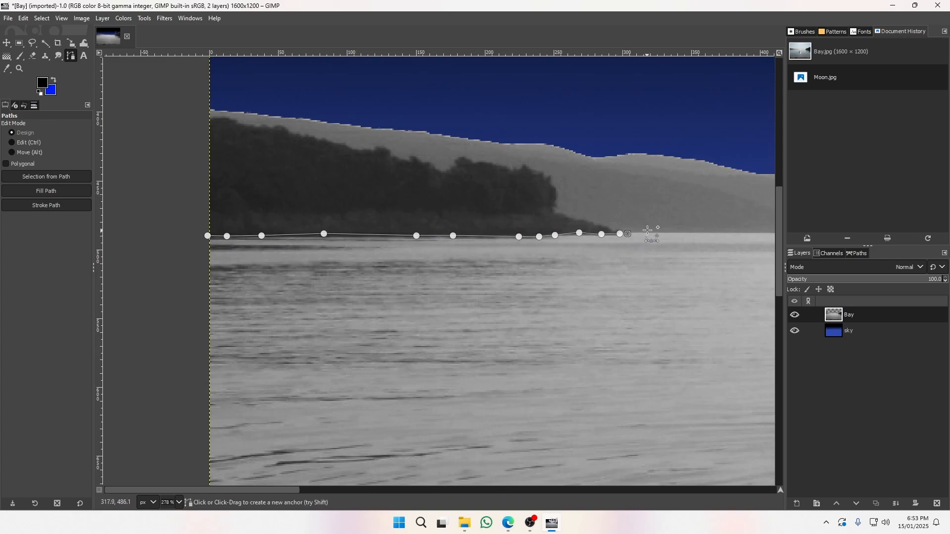
Extend the path along the base of the distant hill and the horizon to the end of the bright sun glare.
left_click_drag(649, 233, 93, 204)
left_click(537, 206)
scroll(537, 207, "right", 5)
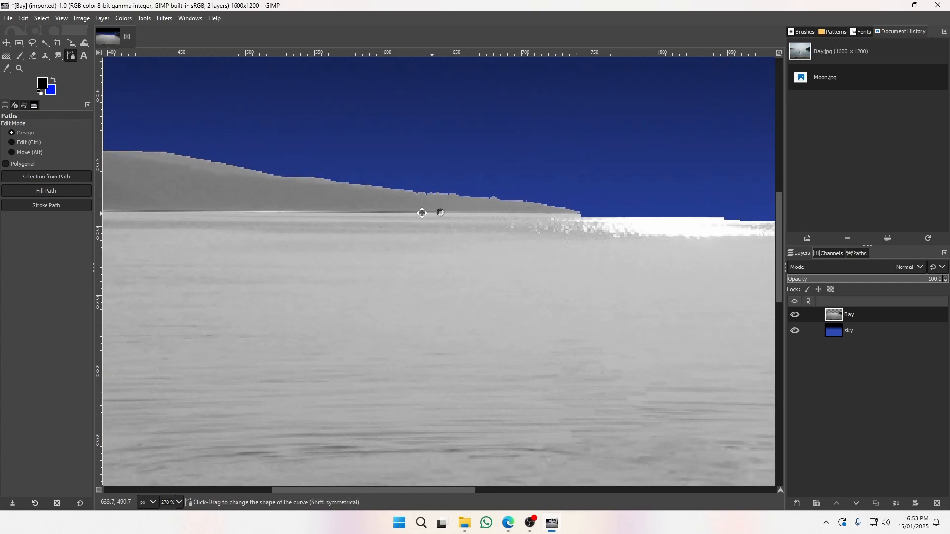
left_click(470, 218)
scroll(559, 216, "right", 1)
scroll(558, 216, "right", 3)
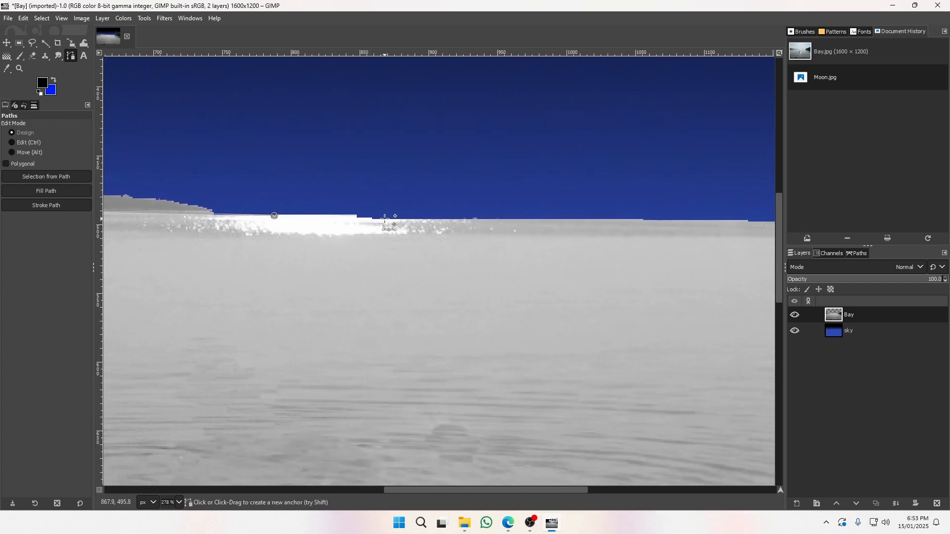
left_click(373, 219)
key("ctrl+z")
left_click(358, 214)
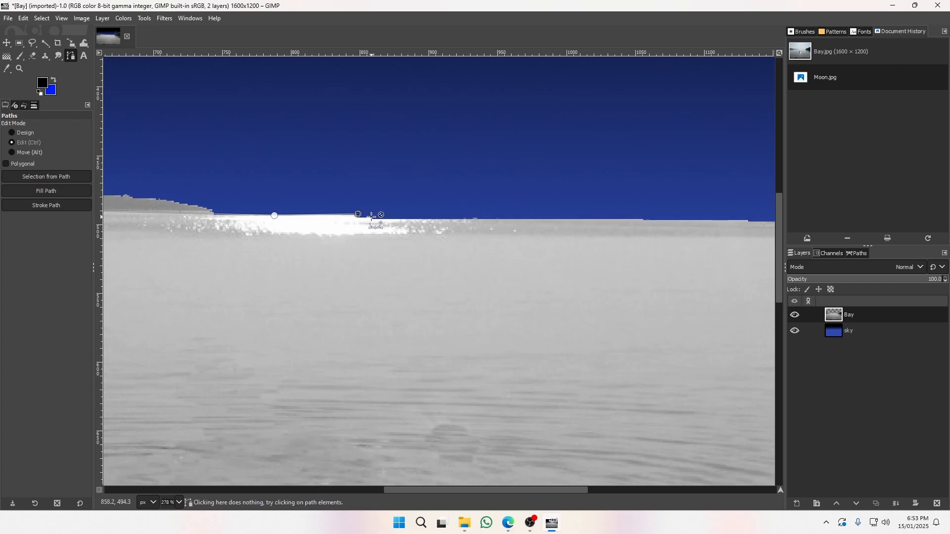
Continue the path along the horizon and under the tip of the wooded shore to the boat's bow.
scroll(374, 218, "right", 3)
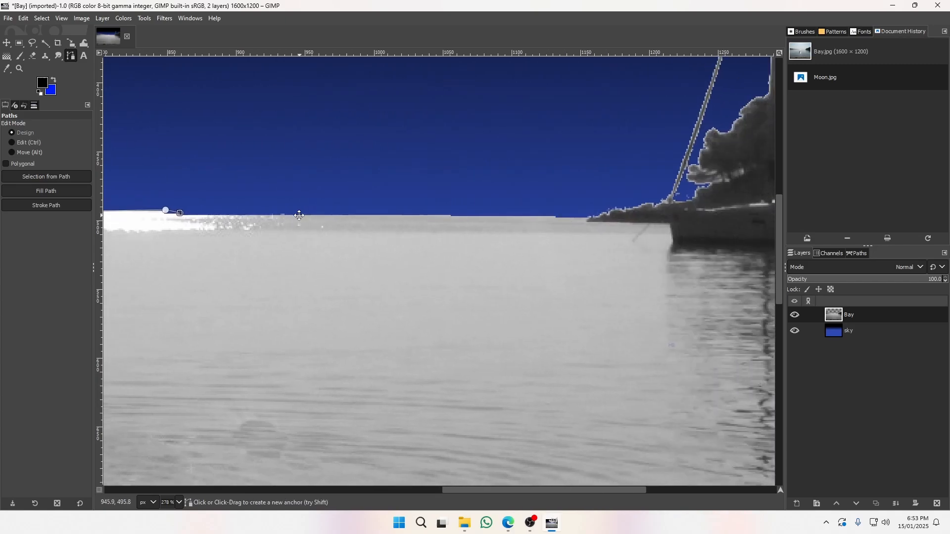
left_click(449, 216)
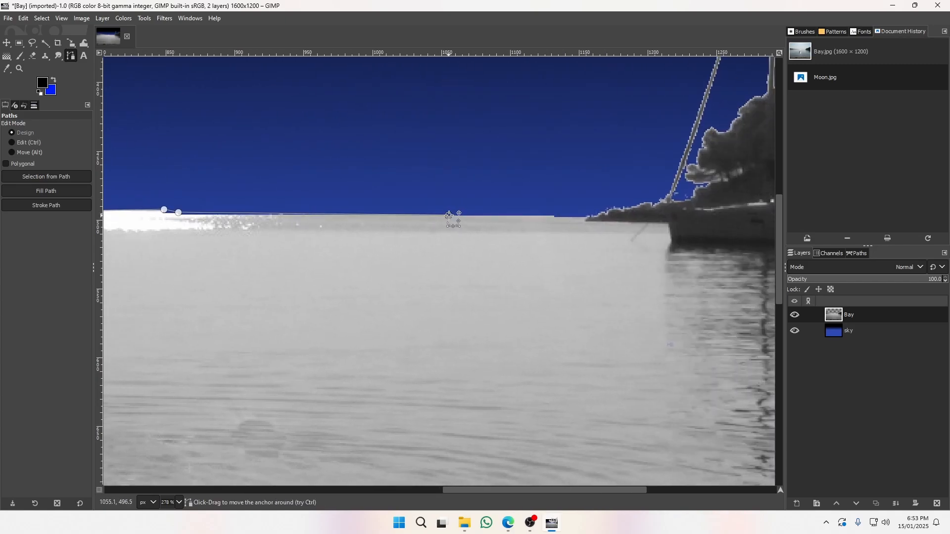
left_click(553, 216)
left_click(585, 220)
left_click_drag(585, 221, 587, 217)
left_click(610, 223)
left_click(668, 224)
Trace the path down the bow, along the boat's waterline, around its stern and onto the wooded shore beyond.
left_click_drag(668, 225, 425, 212)
left_click(428, 229)
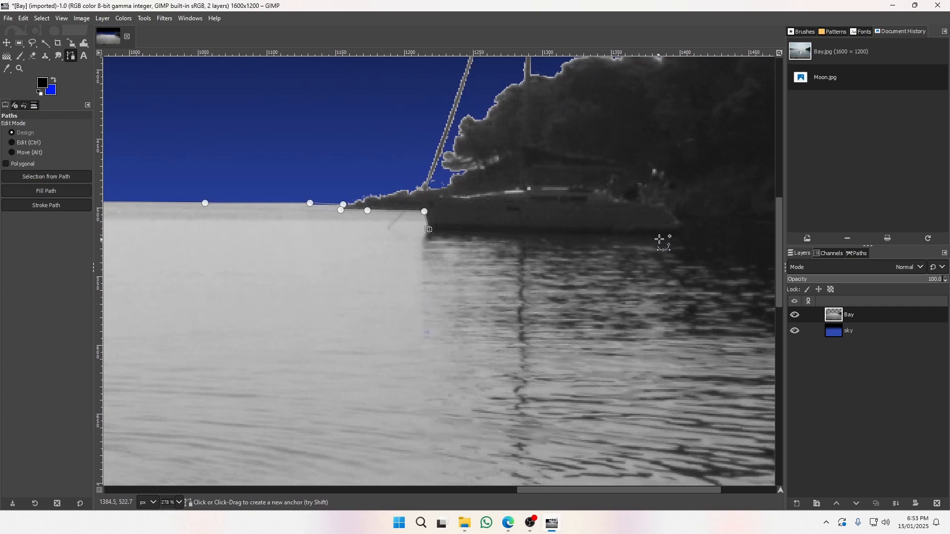
left_click(676, 233)
left_click(534, 226)
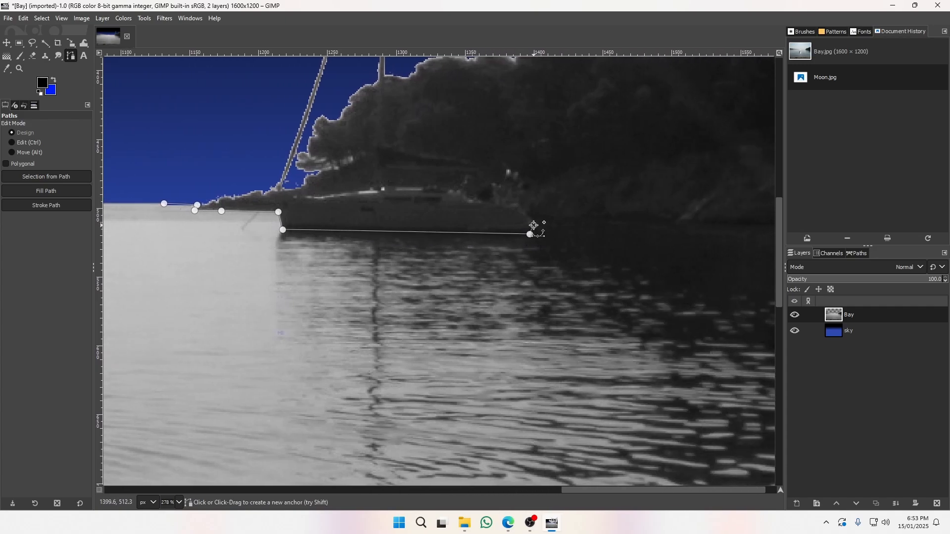
left_click(532, 218)
left_click(647, 222)
Extend the path along the waterline of the wooded shore and just beyond the image's right edge.
scroll(680, 228, "right", 10)
scroll(680, 228, "down", 1)
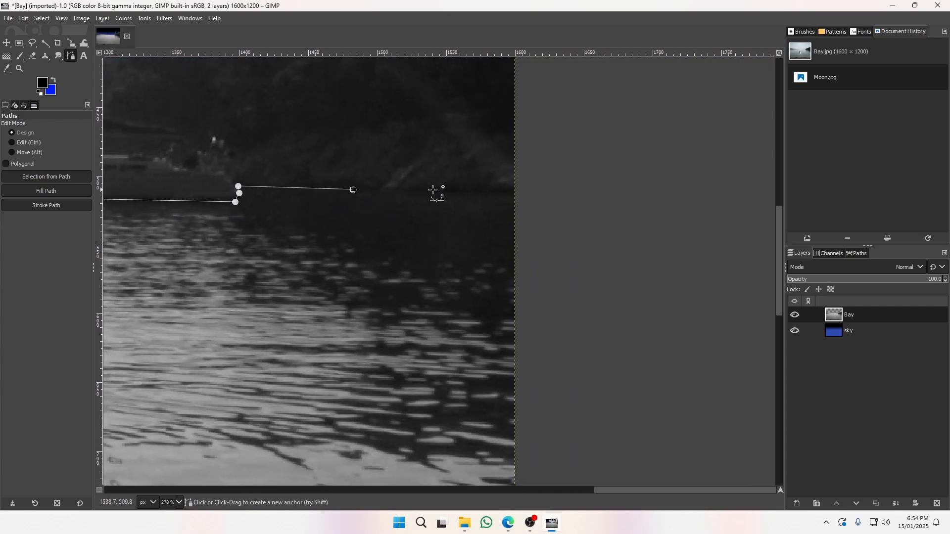
left_click(471, 193)
left_click(528, 195)
Continue the path down outside the image's right edge to beyond its lower right corner.
scroll(541, 268, "down", 10)
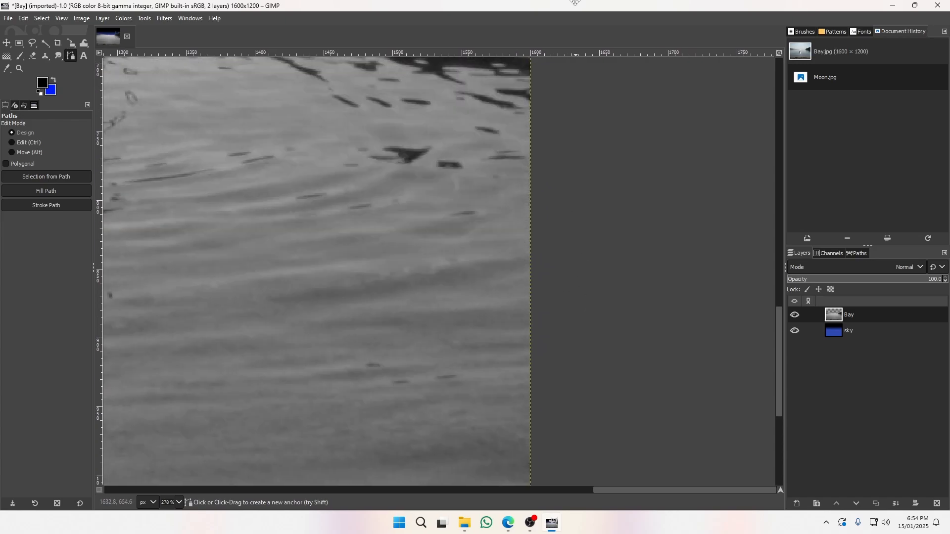
left_click(579, 282)
scroll(556, 299, "down", 6)
left_click(572, 307)
scroll(571, 307, "down", 7)
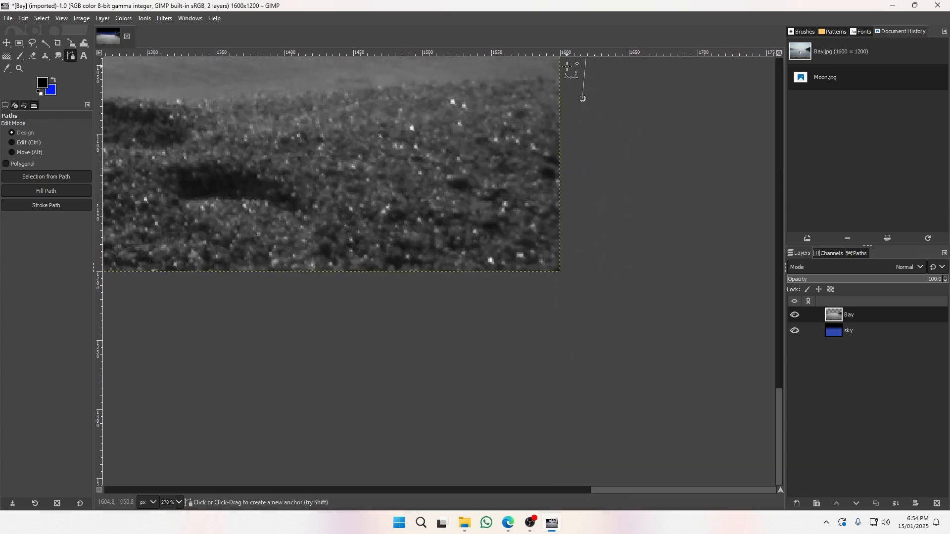
left_click(584, 250)
left_click(573, 340)
Run the path just below the image's bottom edge, under the sand, to beyond its lower left corner.
left_click(274, 300)
scroll(498, 282, "left", 8)
scroll(487, 292, "left", 8)
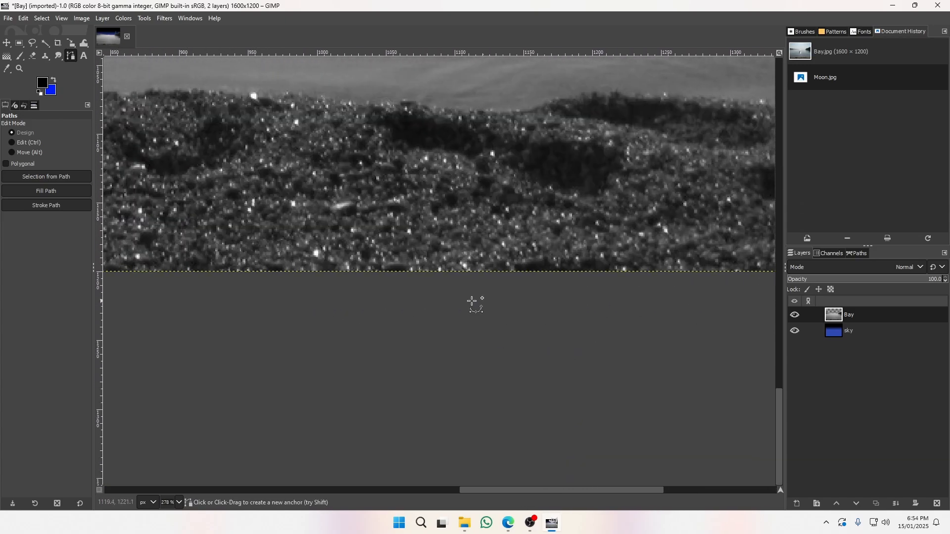
left_click(333, 278)
scroll(351, 282, "left", 8)
left_click(296, 286)
scroll(296, 286, "left", 8)
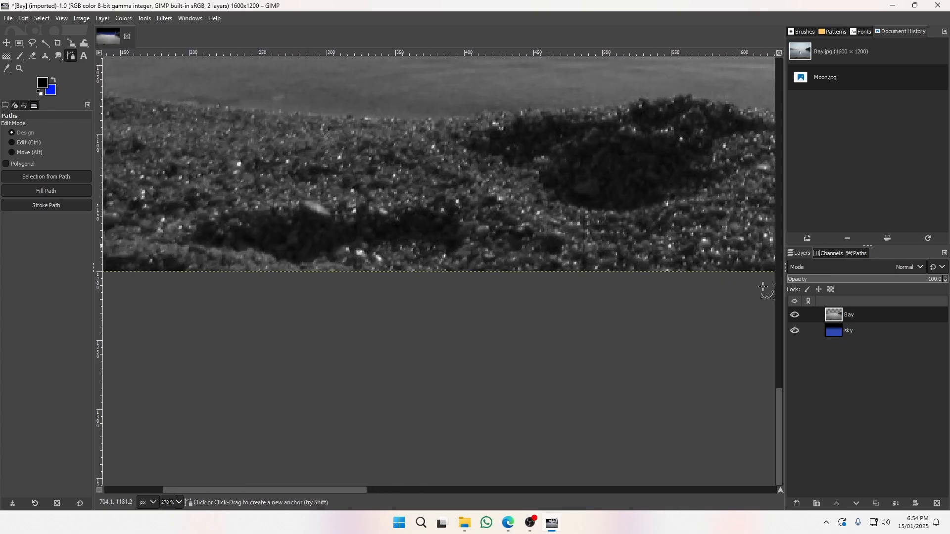
left_click(343, 280)
scroll(341, 279, "left", 8)
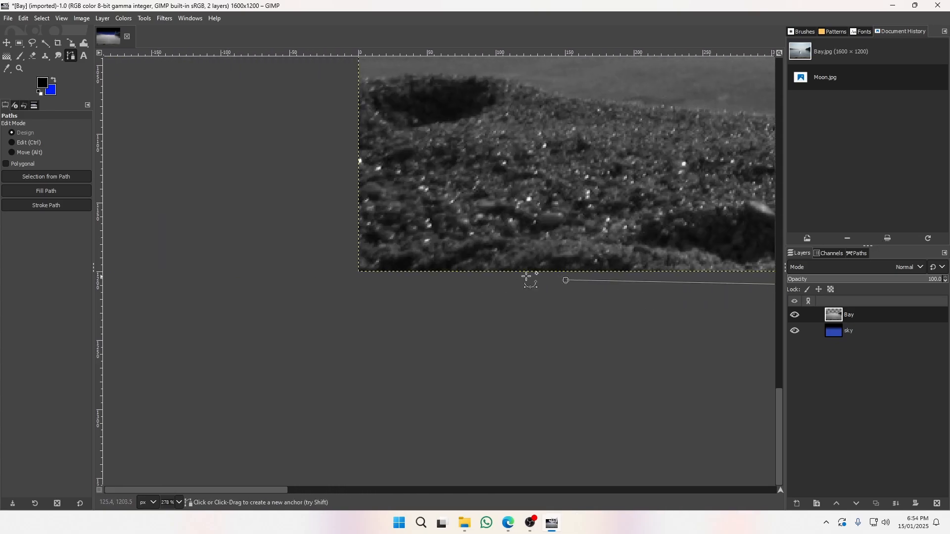
left_click(340, 277)
Continue the path up outside the image's left edge to near its starting anchor at the headland's waterline.
scroll(339, 296, "up", 5)
left_click(328, 156)
left_click_drag(353, 120, 317, 369)
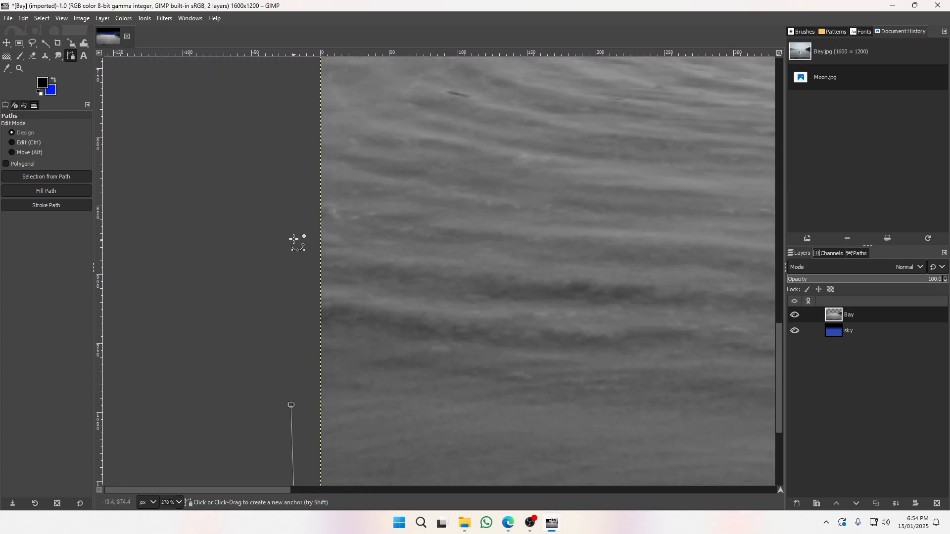
left_click(300, 207)
mouse_move(300, 211)
left_mouse_down()
mouse_move(291, 510)
mouse_move(290, 472)
left_mouse_up()
left_click(291, 205)
scroll(290, 319, "up", 1)
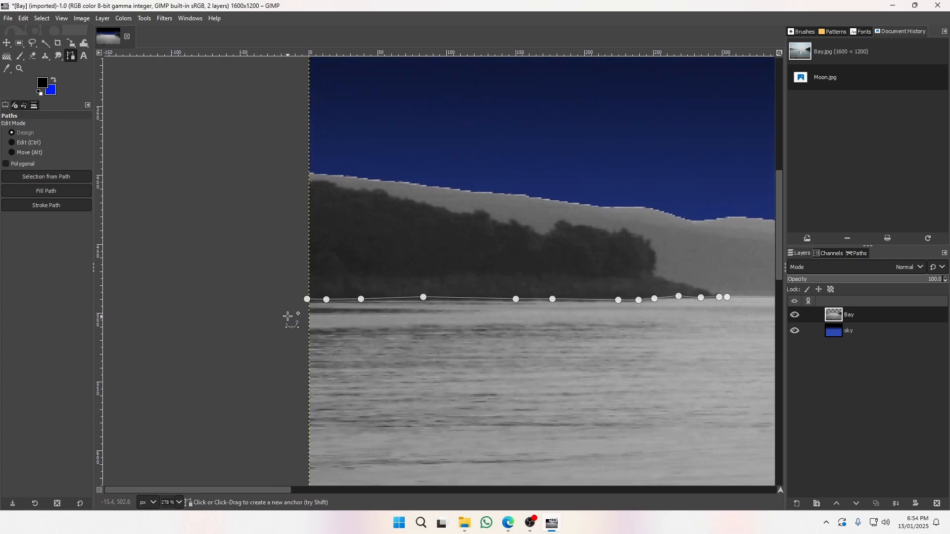
left_click(288, 315)
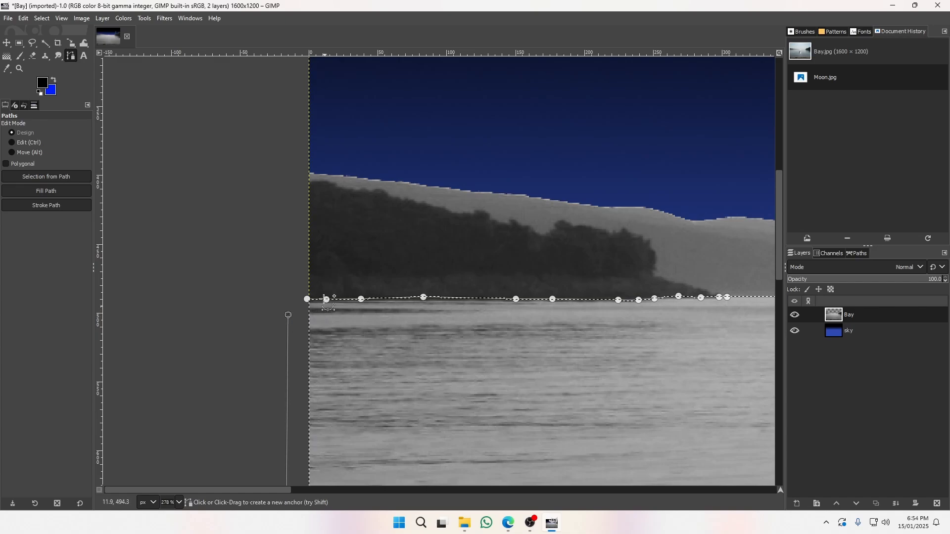
Convert the path around the sea and sand into a selection, with the whole image in view.
key("shift+v")
key("z")
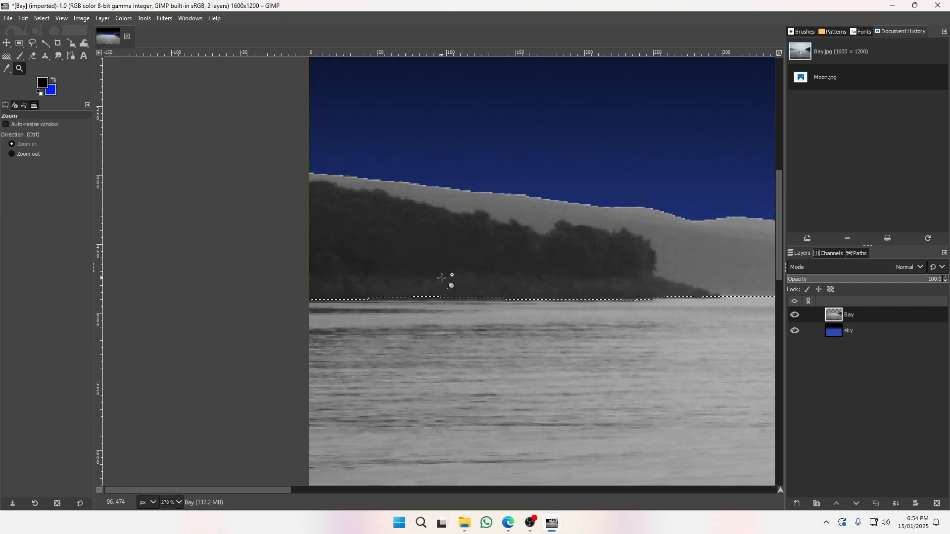
left_click(442, 278, "ctrl")
left_click(442, 278, "ctrl")
left_click(443, 279, "ctrl")
left_click(445, 280, "ctrl")
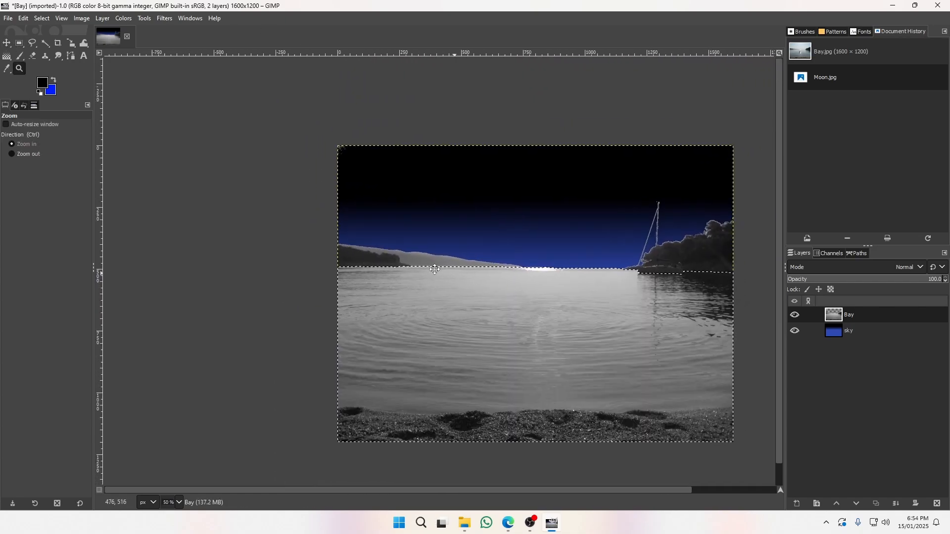
left_click(445, 279, "ctrl")
Create a new transparent 1600 × 1200 px layer named "bluesand" above the Bay layer.
left_click(798, 504)
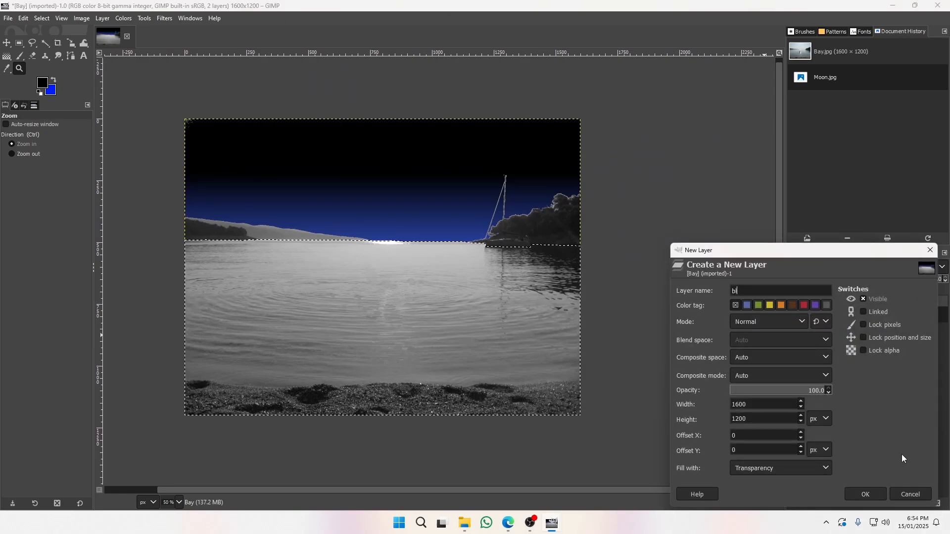
type("bluesand")
key("Return")
Check Step 4 in the exam PDF and bucket-fill the sea and sand selection on the bluesand layer with blue at 40% opacity.
key("alt+Tab")
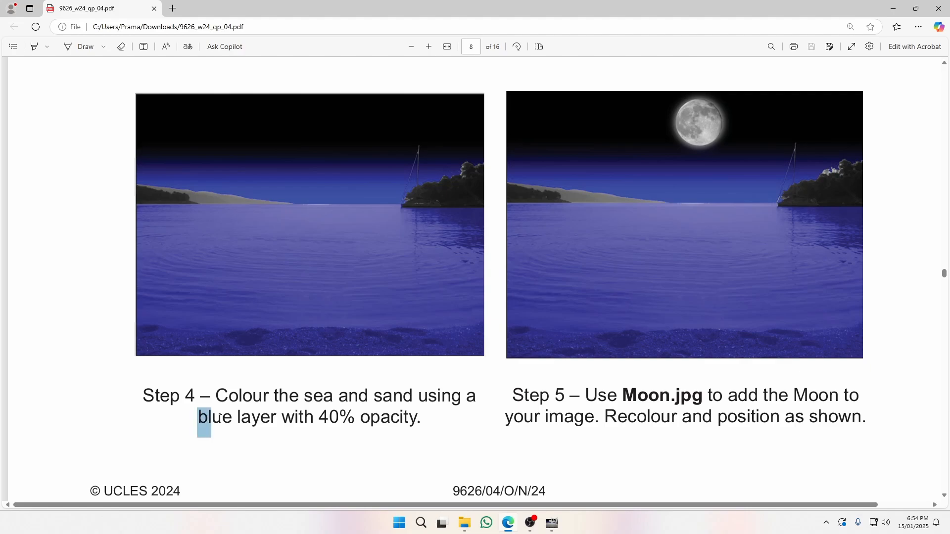
key("alt+Tab")
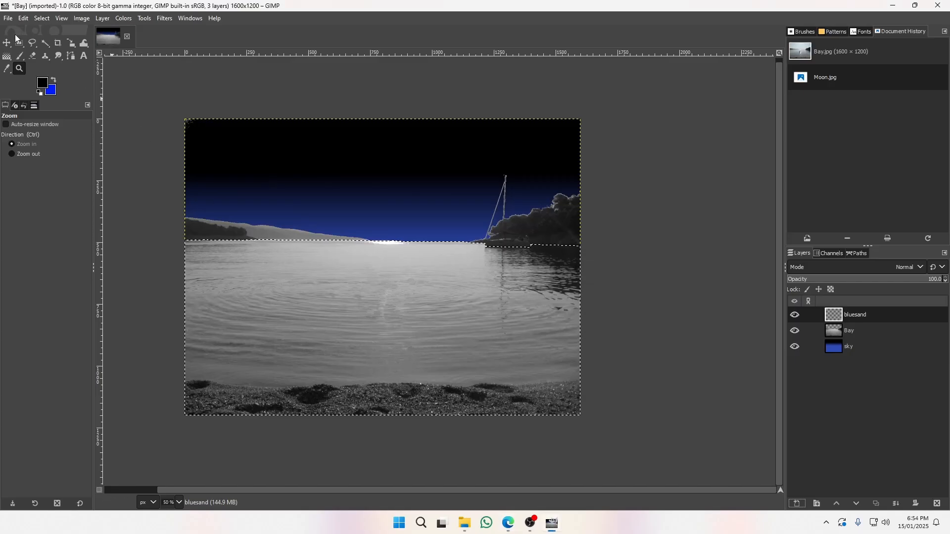
right_click(7, 57)
left_click(24, 57)
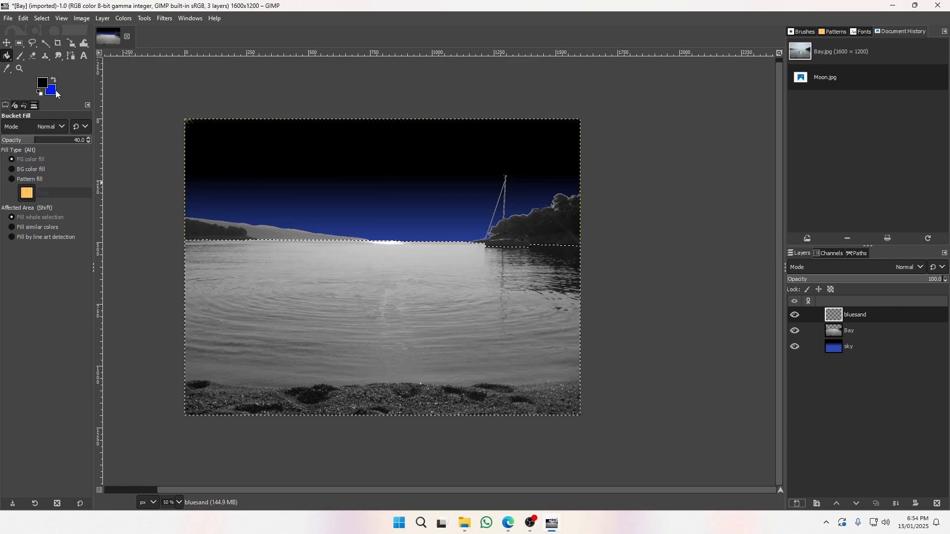
left_click(396, 300)
key("ctrl+z")
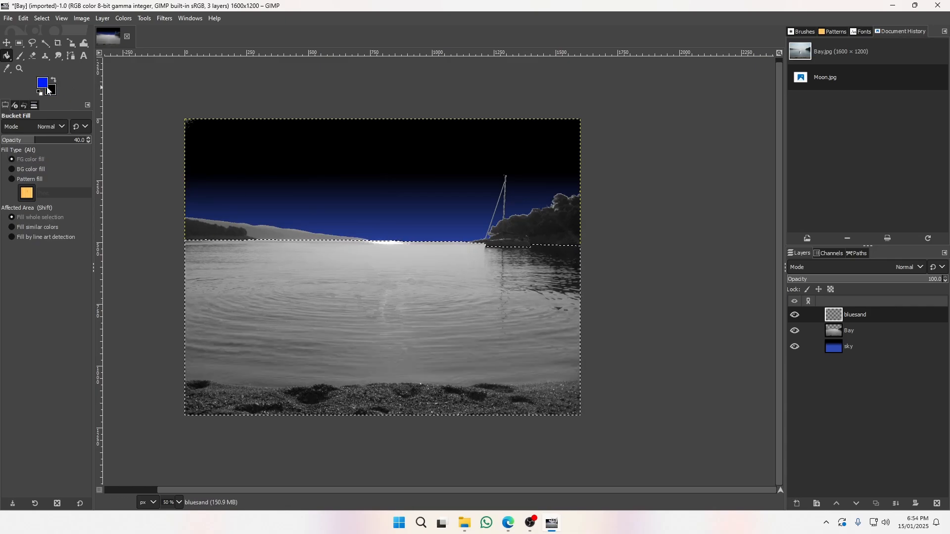
left_click(396, 283)
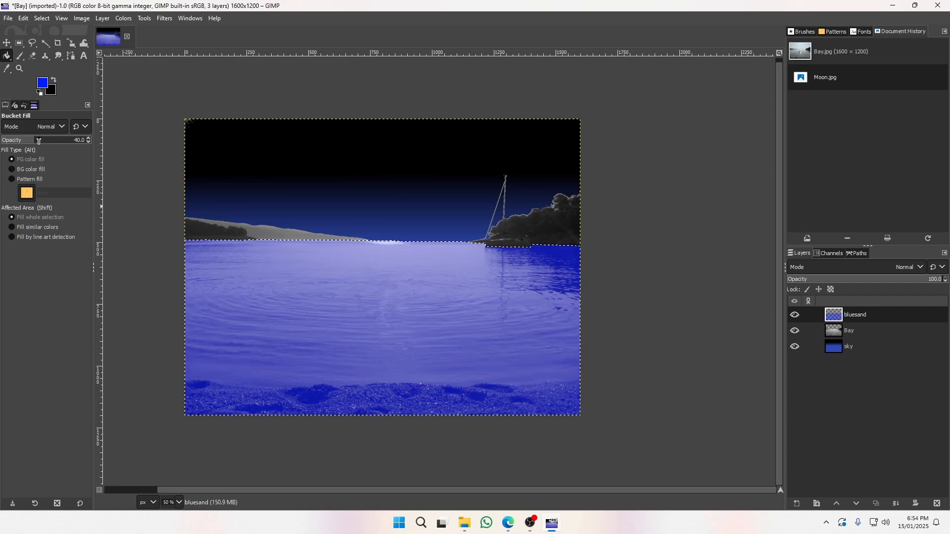
Try to move the blue sea and sand fill, and undo the move.
left_click(7, 44)
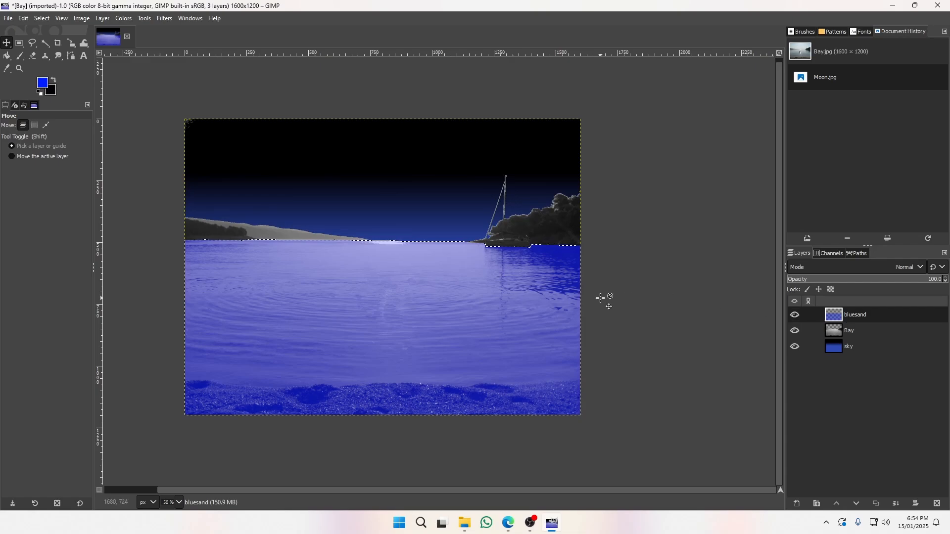
left_click_drag(394, 293, 525, 292)
key("ctrl+z")
Clear the selection around the sea and sand, and read Step 5 in the exam PDF.
left_click(19, 43)
left_click(124, 88)
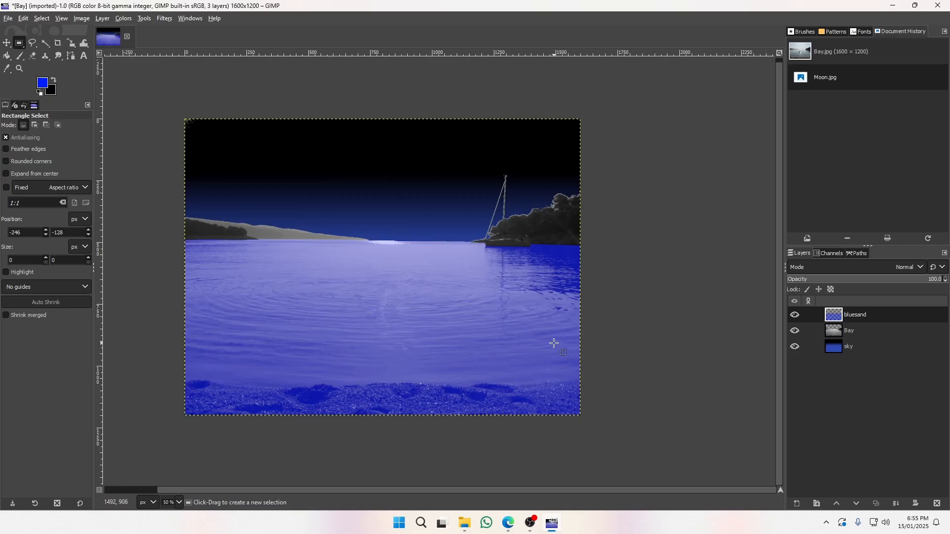
key("alt+Tab")
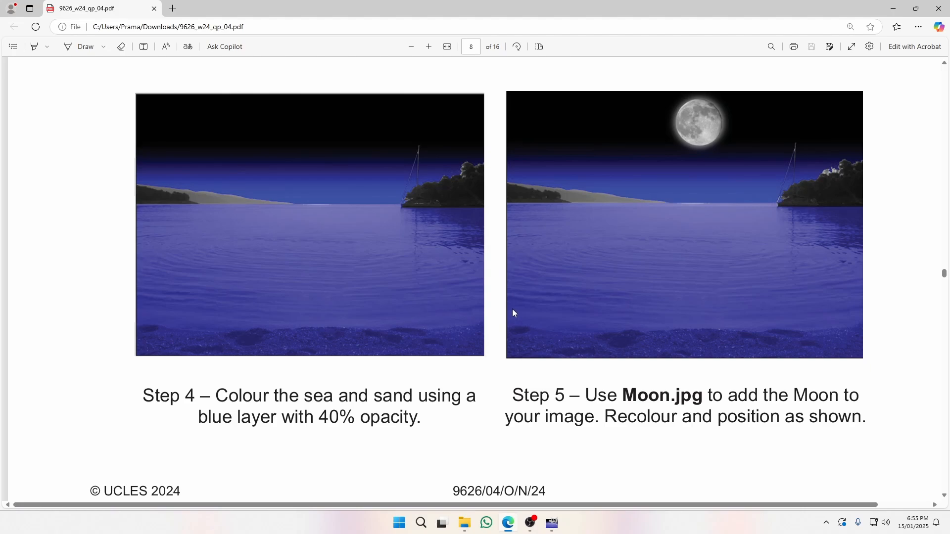
key("alt+Tab")
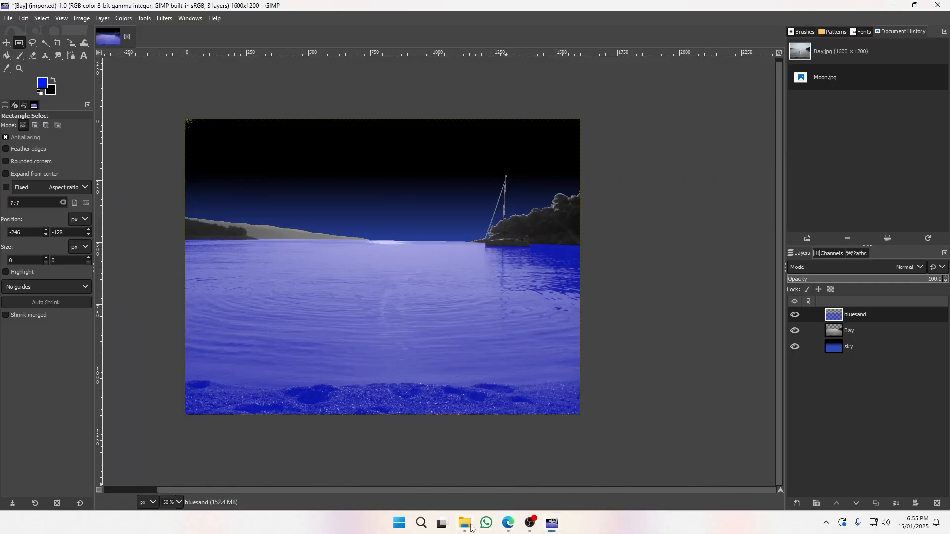
Bring Moon.jpg from File Explorer into the bay image as a new layer.
left_click(465, 523)
left_click_drag(526, 101, 378, 240)
key("alt+Tab")
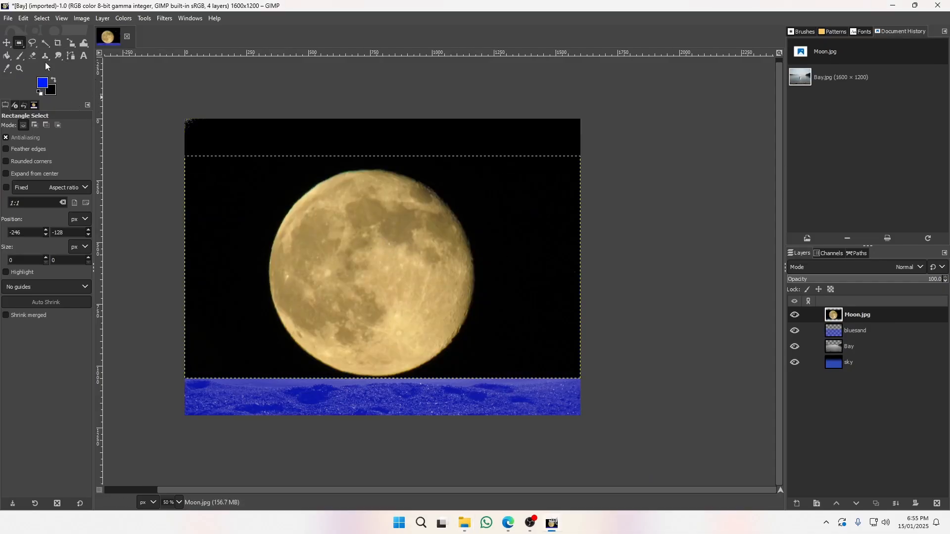
Fuzzy-select the black background of the Moon.jpg layer and invert the selection.
left_click(45, 43)
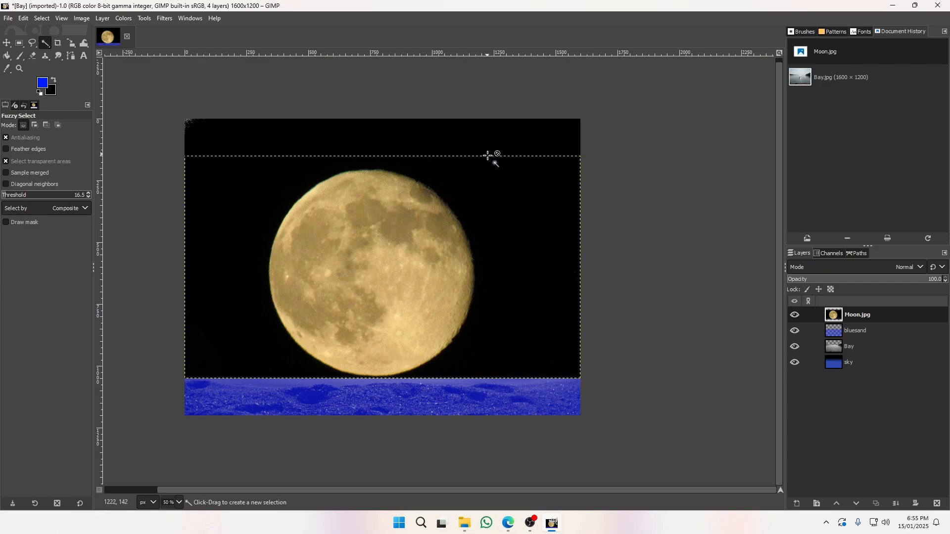
left_click(547, 232)
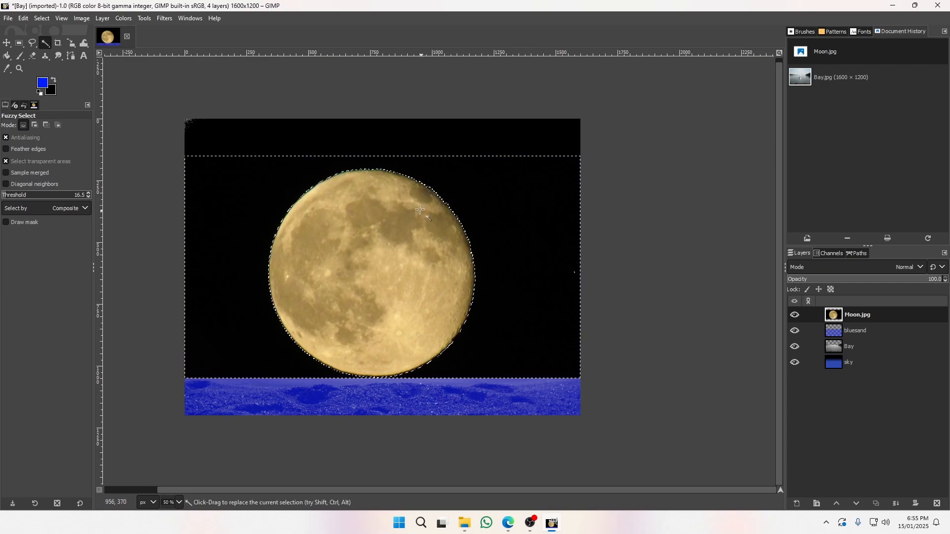
right_click(402, 212)
mouse_move(436, 251)
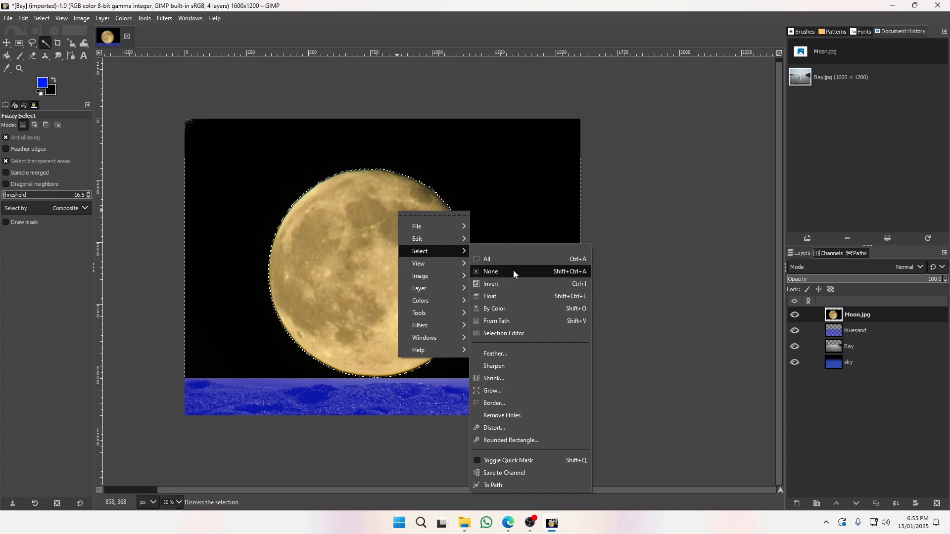
left_click(511, 284)
Cut the moon, paste it as its own layer and delete the remaining Moon.jpg layer.
key("ctrl+x")
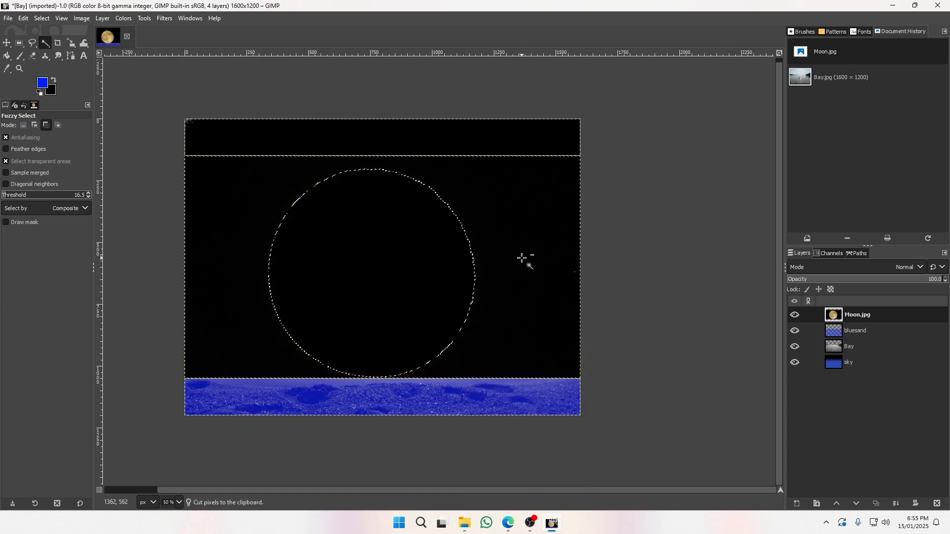
key("ctrl+v")
left_click(797, 504)
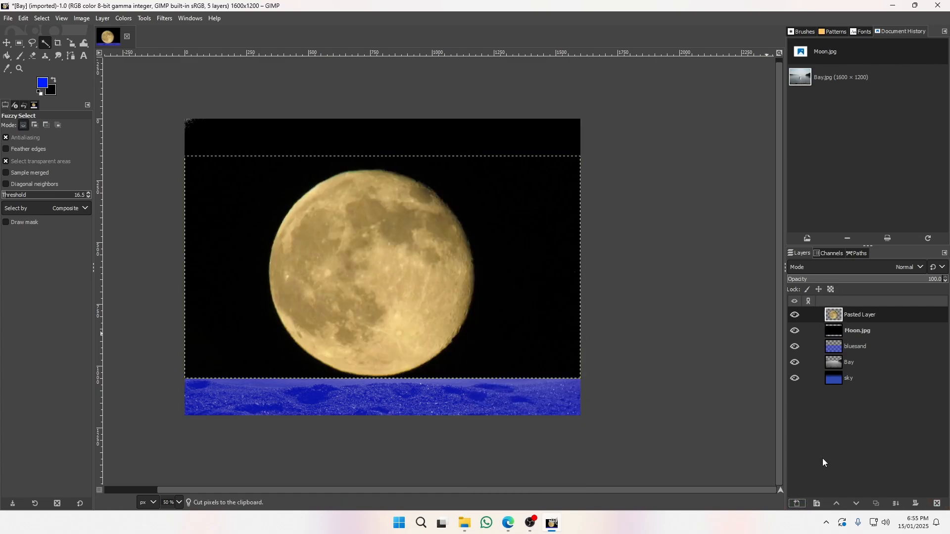
left_click(879, 335)
left_click(937, 503)
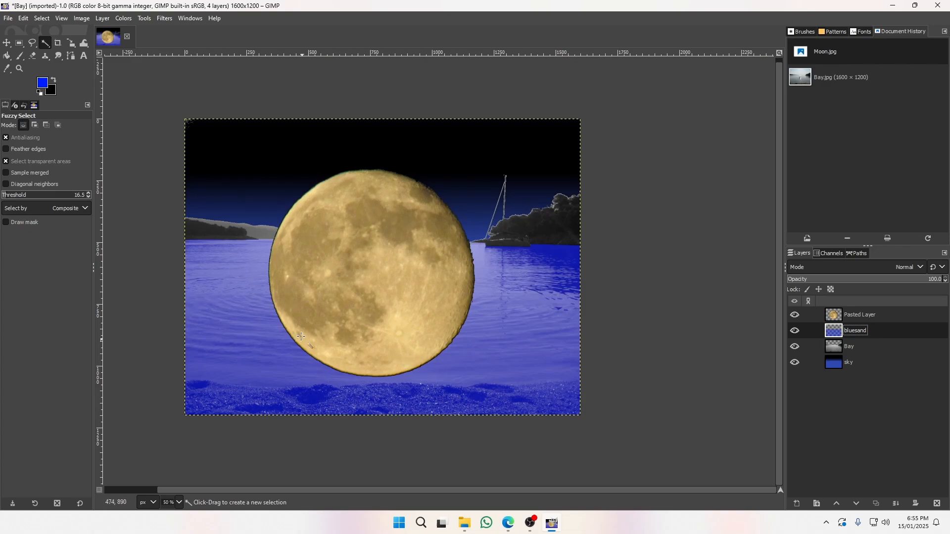
Undo the Moon.jpg layer deletion and the cutting and pasting of the moon.
key("ctrl+z")
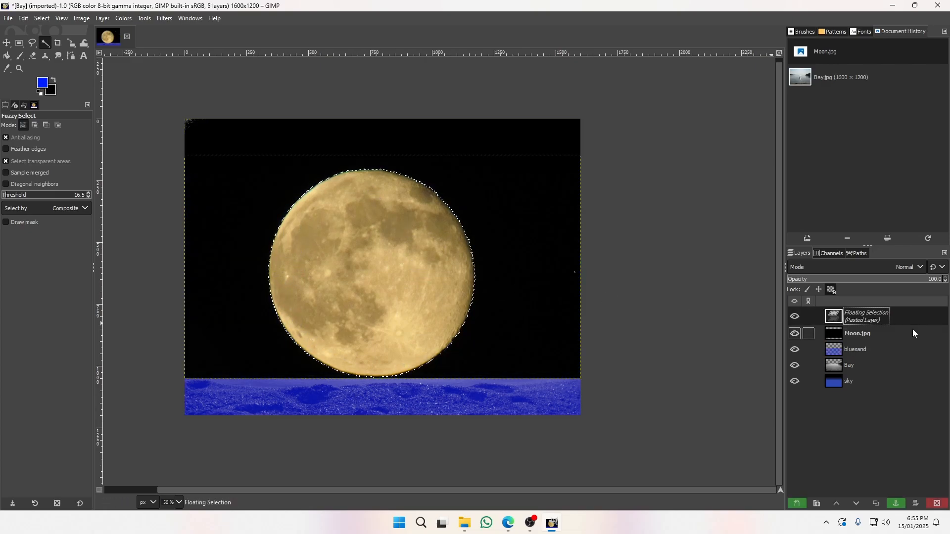
key("ctrl+z")
key("ctrl+z")
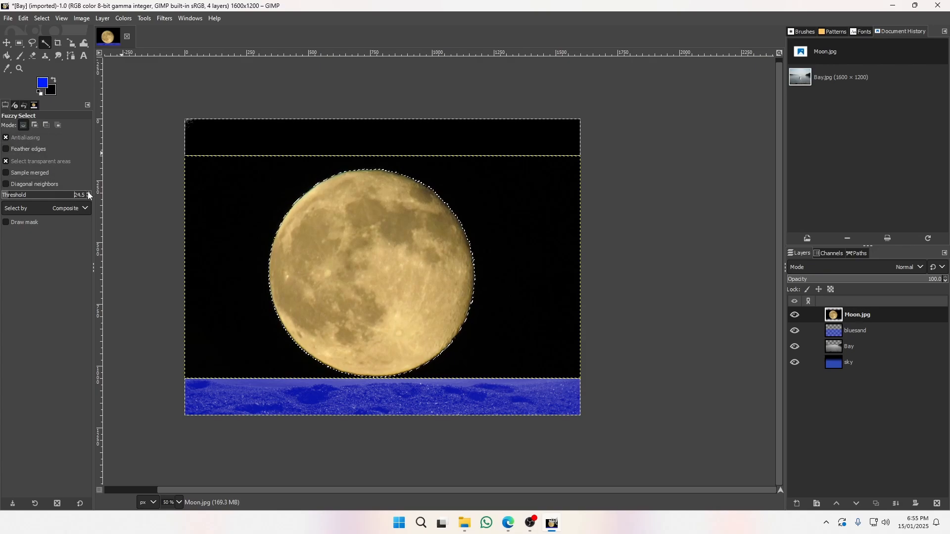
Raise the Fuzzy Select threshold to 47.5 and select the black background around the moon.
left_click(89, 194)
left_click(246, 205)
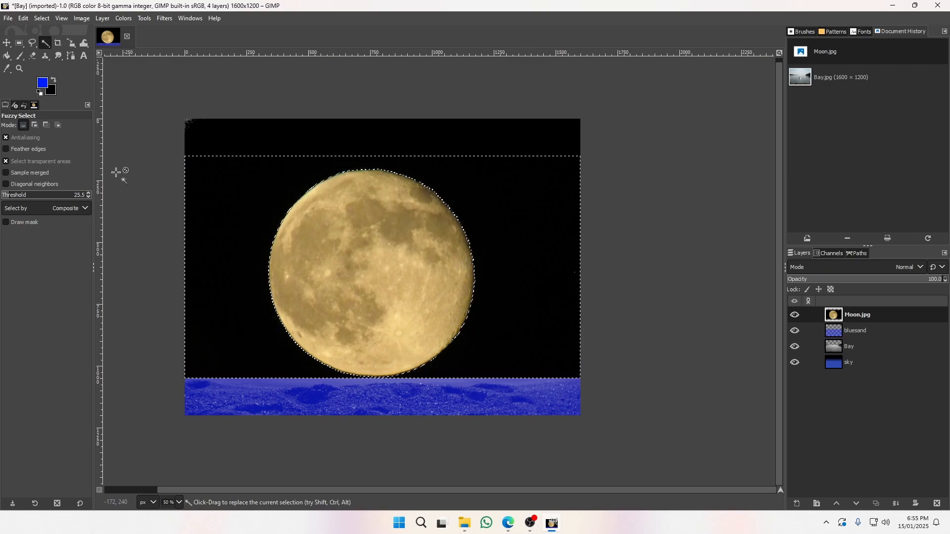
left_click(88, 193)
left_click(88, 193)
left_click(89, 193)
left_click(88, 192)
left_click(88, 192)
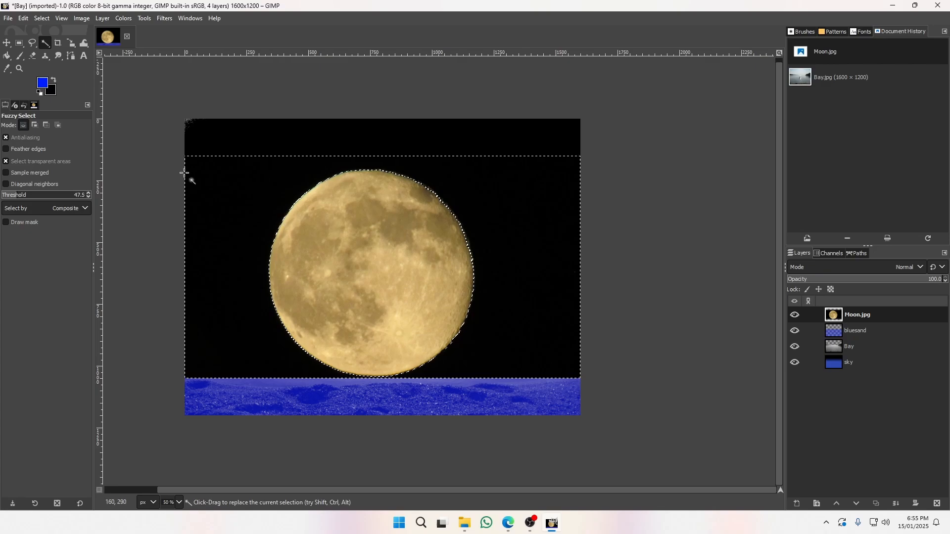
Invert the selection, then cut the moon out and paste it onto its own new layer.
right_click(527, 229)
mouse_move(569, 267)
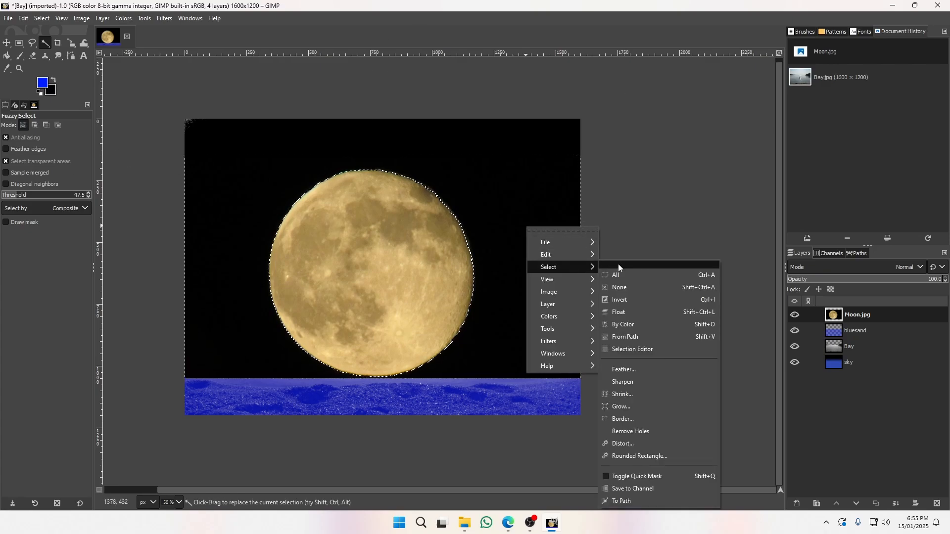
left_click(638, 300)
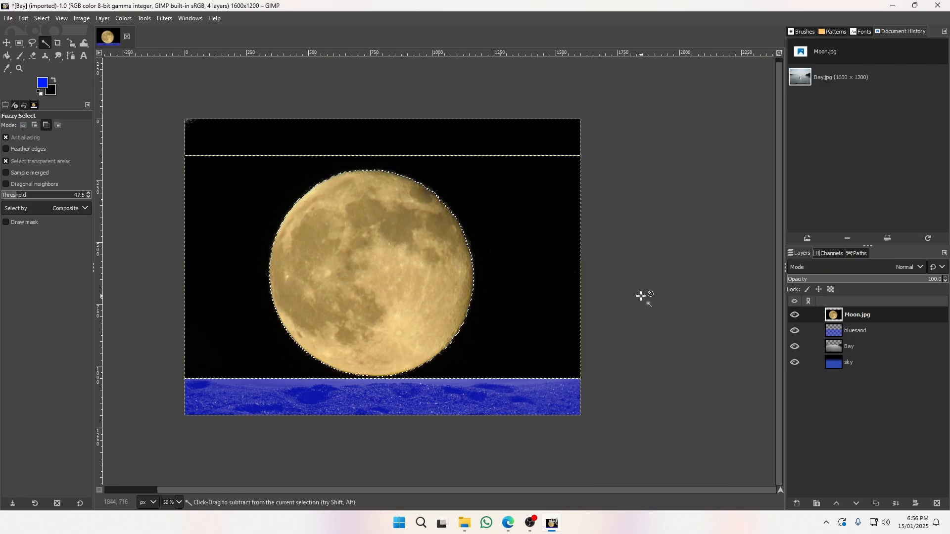
key("ctrl+x")
key("ctrl+v")
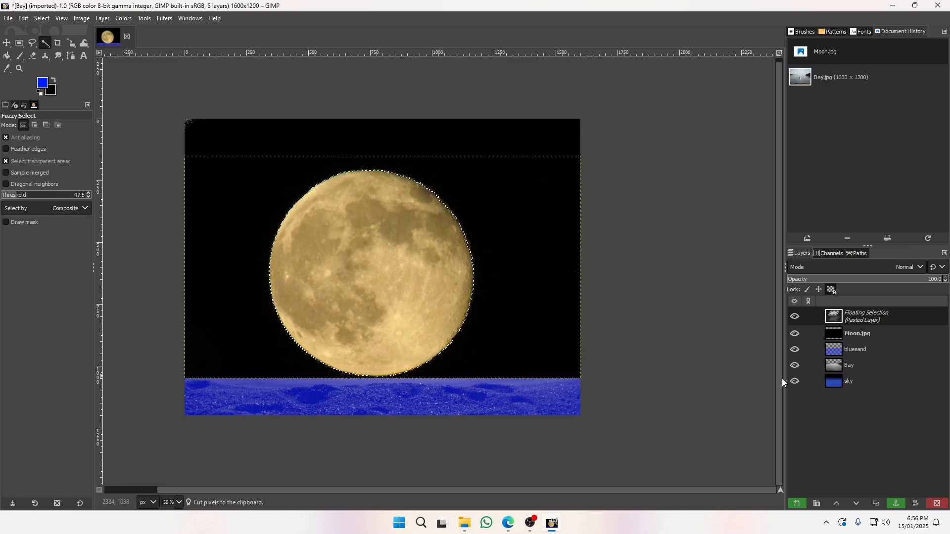
left_click(802, 503)
Delete the remaining Moon.jpg layer and move the cut-out moon slightly higher in the image.
left_click(863, 331)
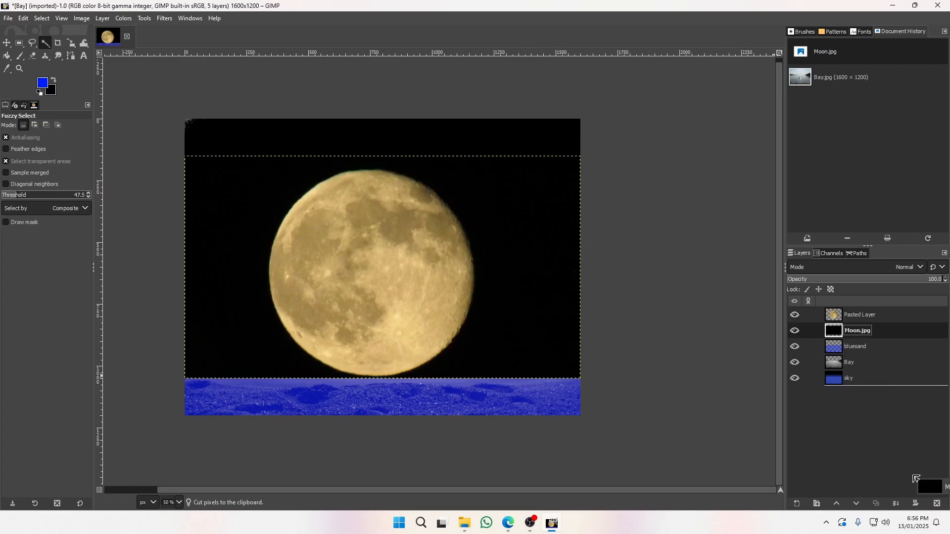
left_click(937, 503)
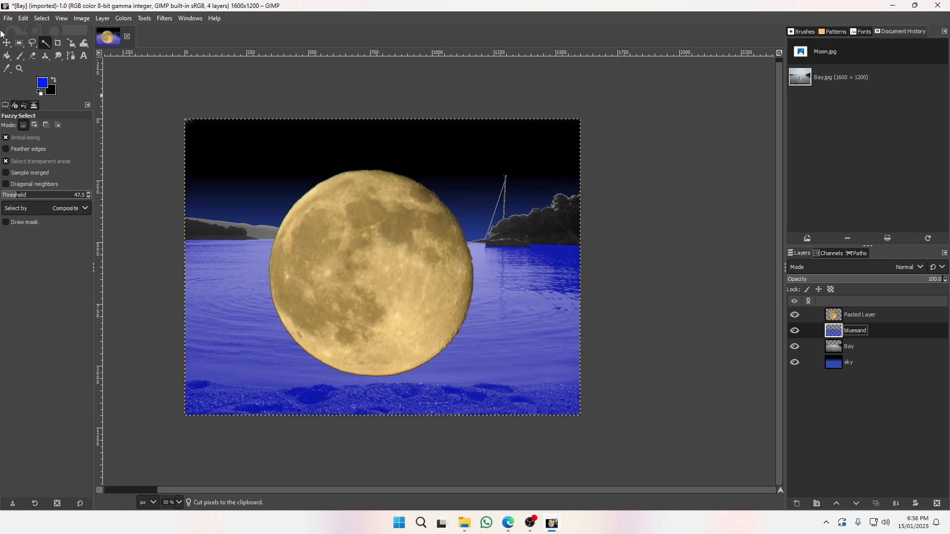
left_click(6, 43)
left_click_drag(418, 280, 441, 245)
right_click(387, 178)
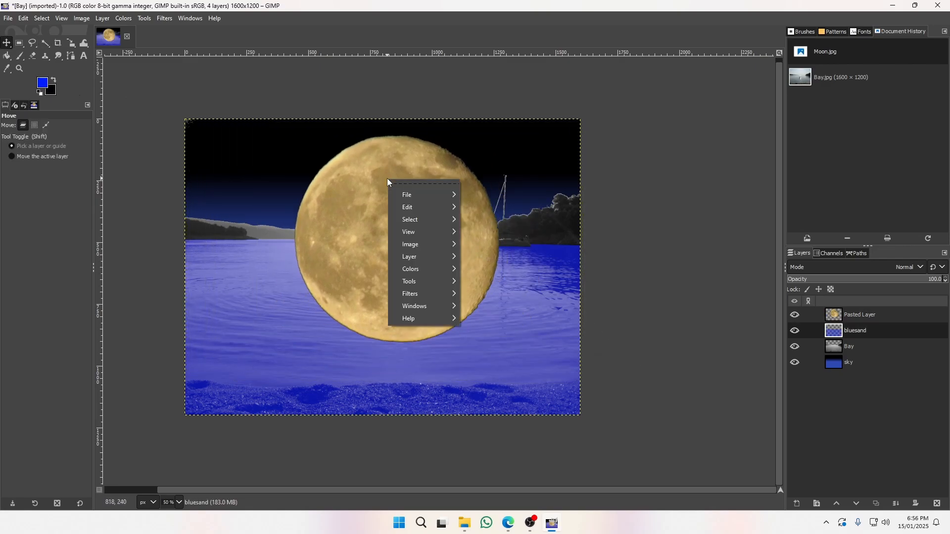
mouse_move(421, 213)
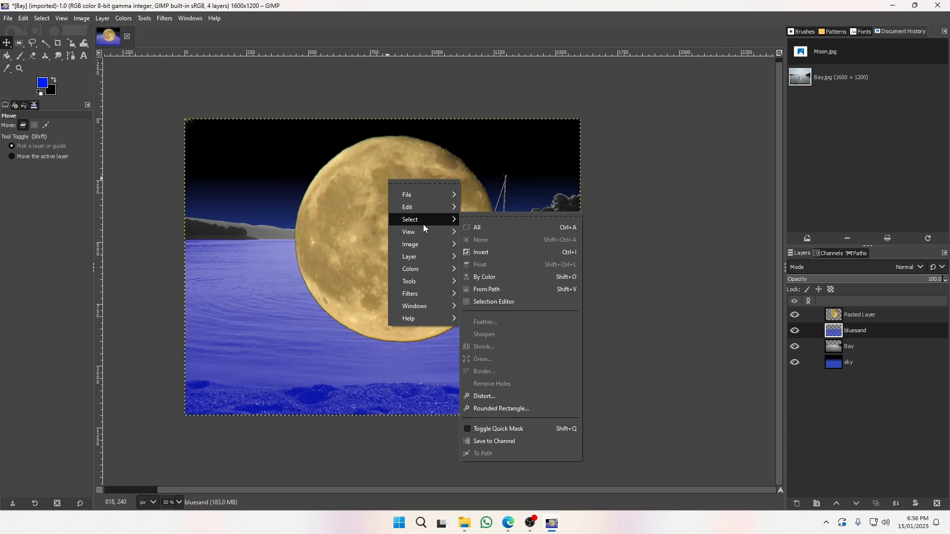
mouse_move(430, 281)
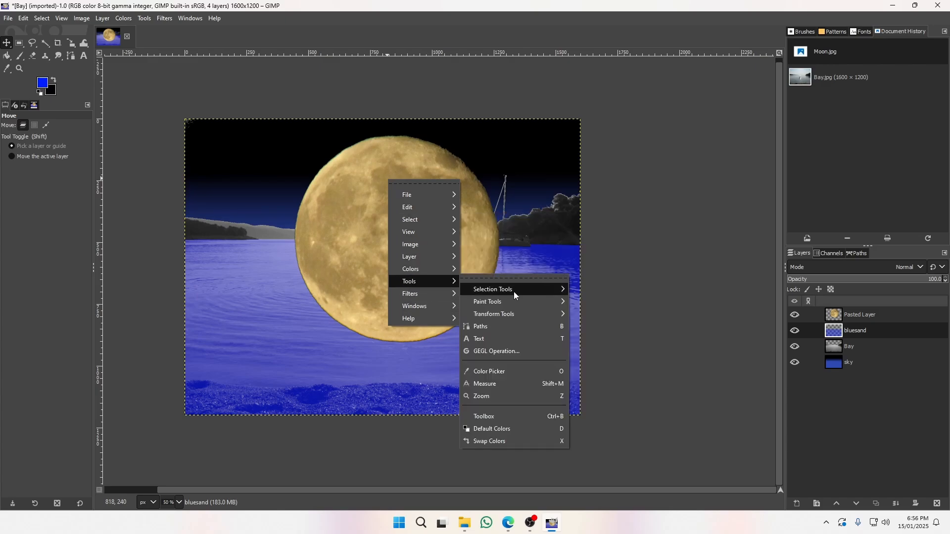
mouse_move(497, 315)
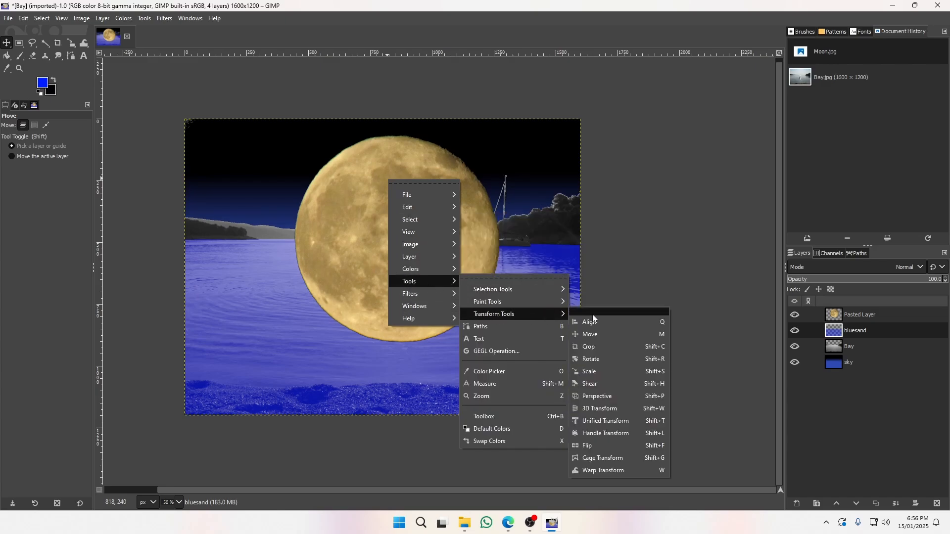
left_click(589, 371)
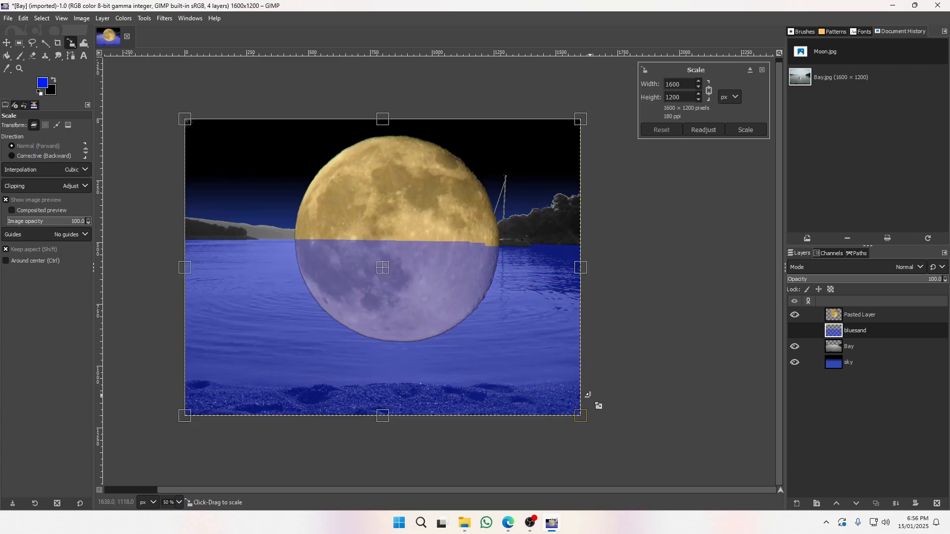
left_click_drag(581, 415, 494, 297)
key("ctrl+z")
left_click(795, 331)
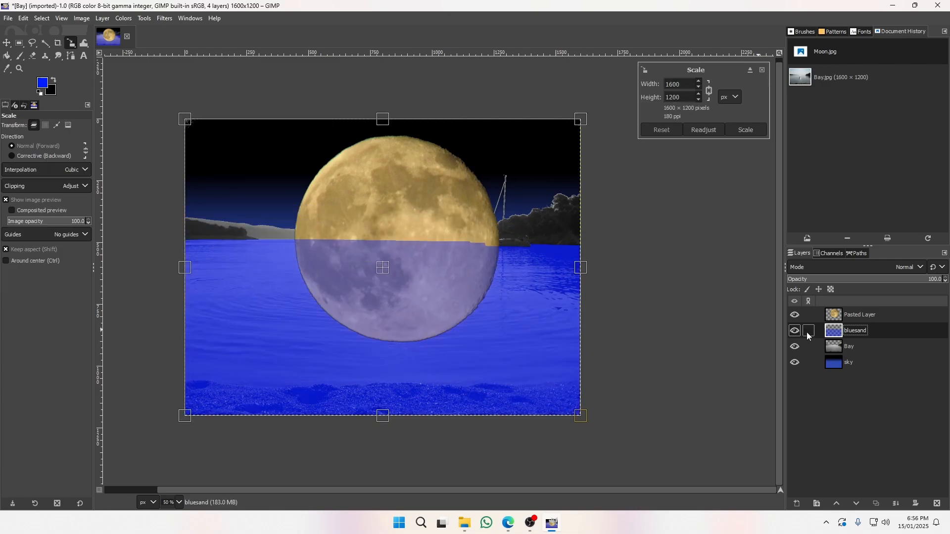
Make the pasted moon layer active and move the moon slightly lower over the bay.
left_click(878, 317)
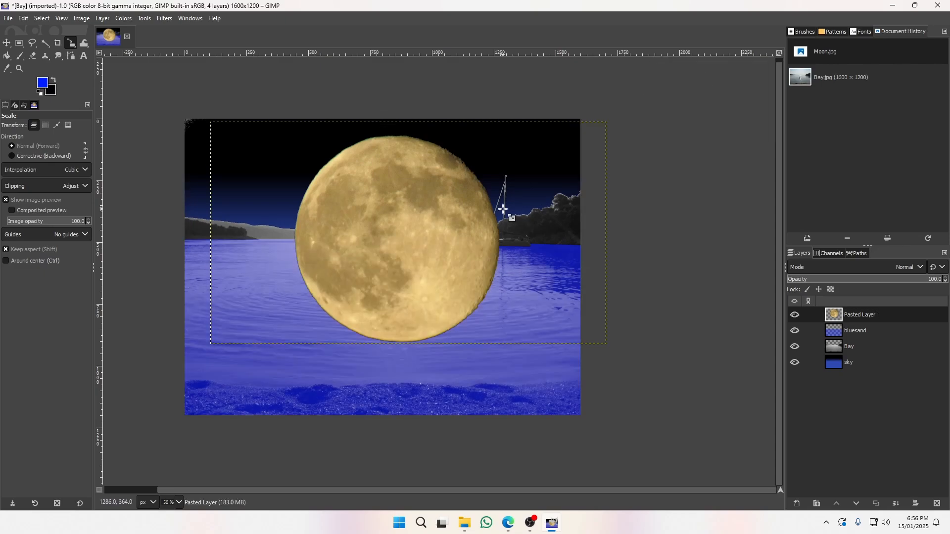
left_click(7, 44)
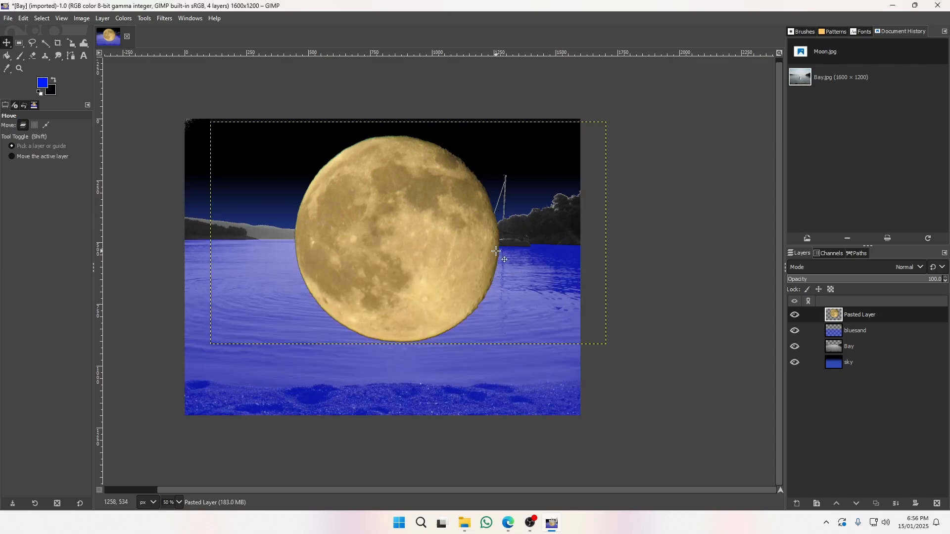
mouse_move(496, 252)
left_mouse_down()
mouse_move(568, 250)
mouse_move(496, 261)
left_mouse_up()
left_click_drag(448, 239, 442, 251)
Scale the pasted moon layer down to about 476 × 267 px and move the small moon into the dark upper sky.
right_click(416, 209)
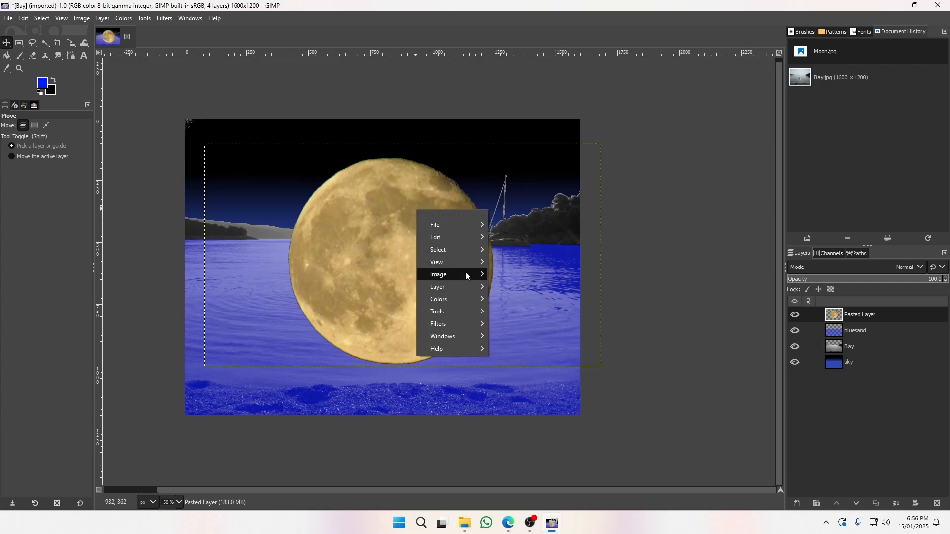
mouse_move(468, 311)
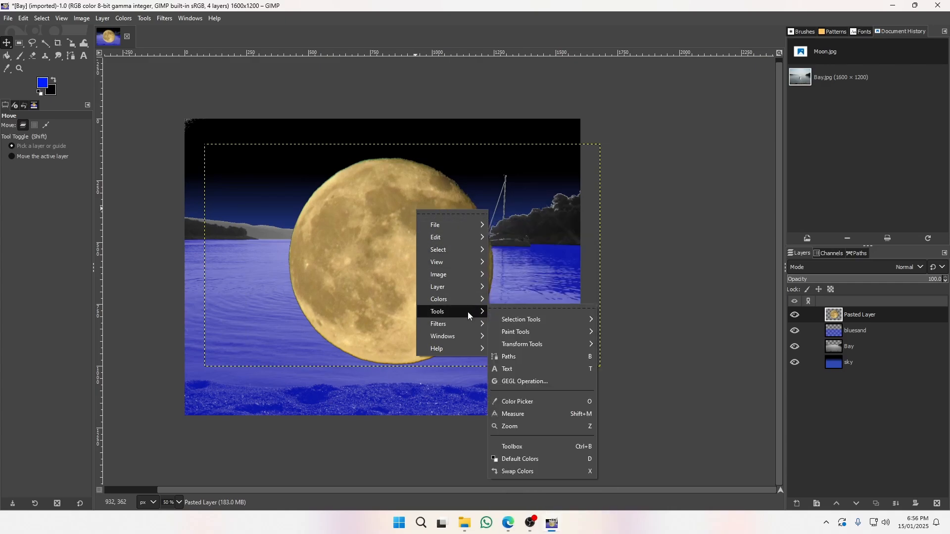
mouse_move(532, 344)
left_click(651, 401)
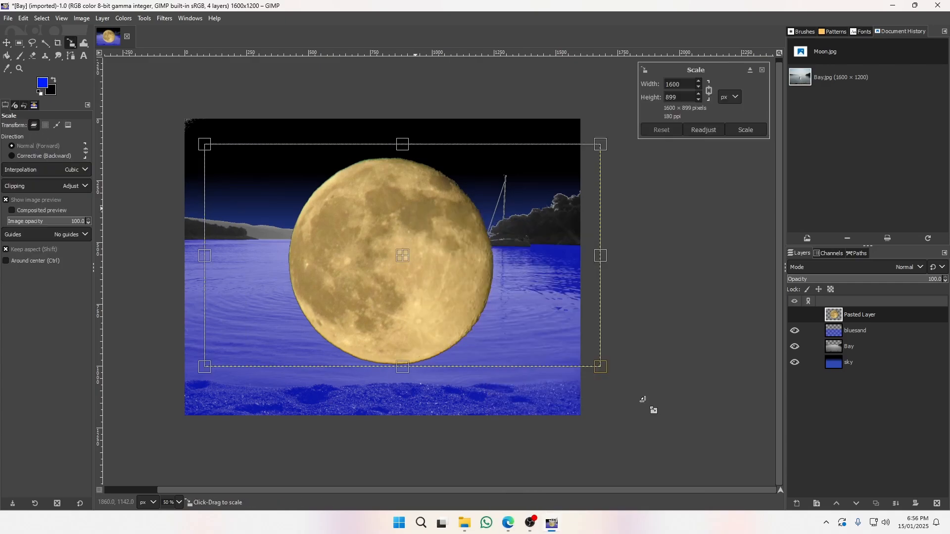
left_click_drag(602, 368, 351, 171)
key("Return")
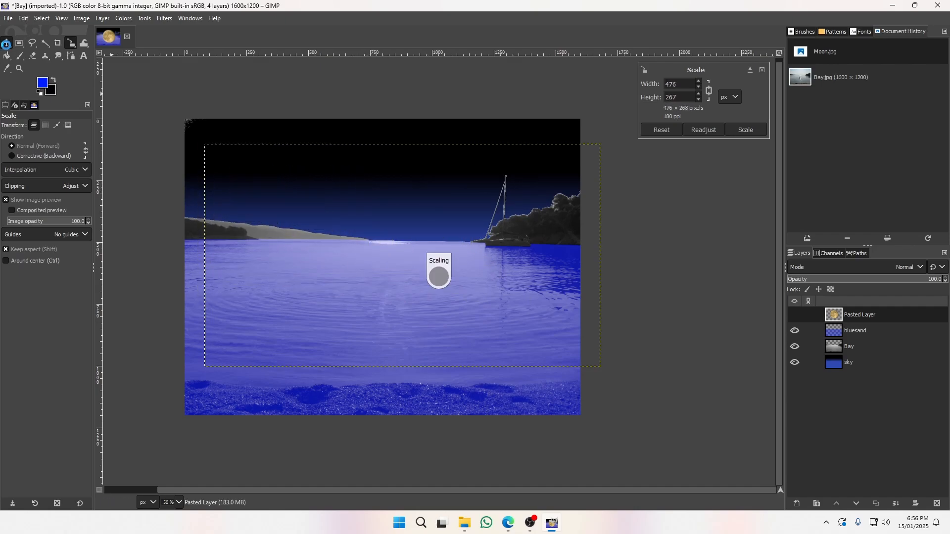
key("m")
left_click_drag(269, 183, 426, 159)
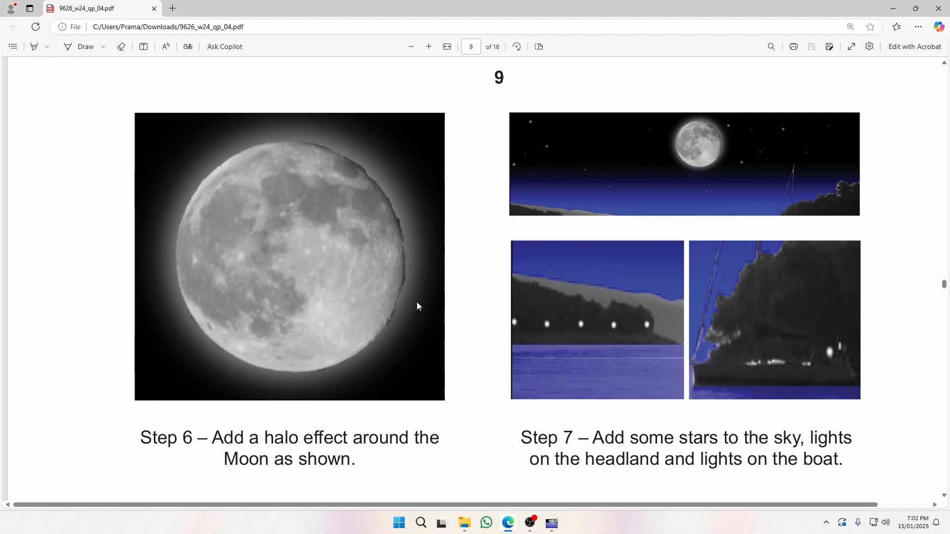
Switch from the question paper back to GIMP and rename the pasted moon layer as Moon.
key("alt+Tab")
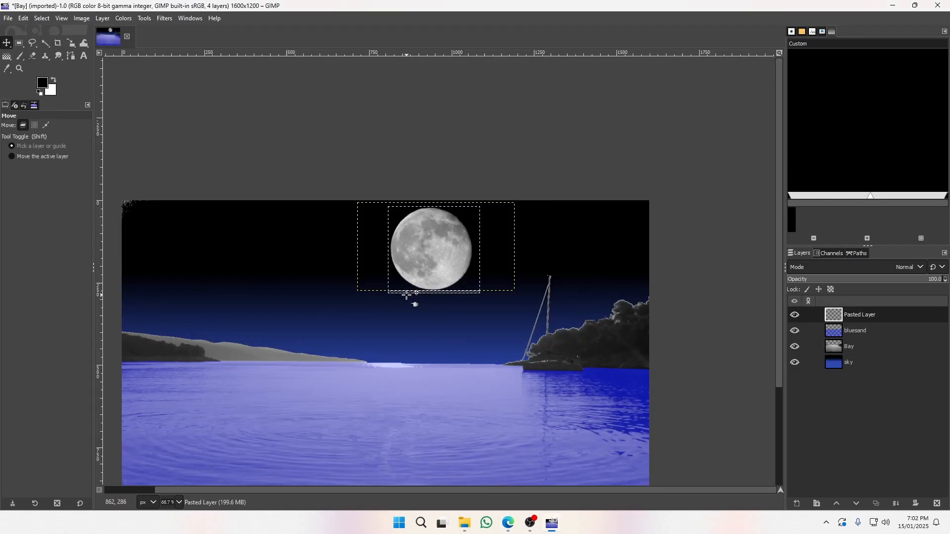
double_click(864, 316)
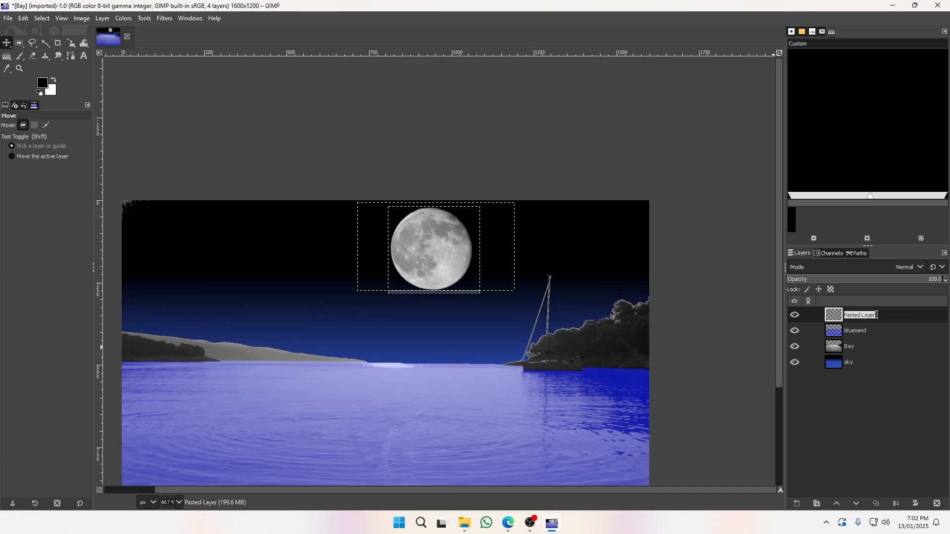
type("Moon")
key("Return")
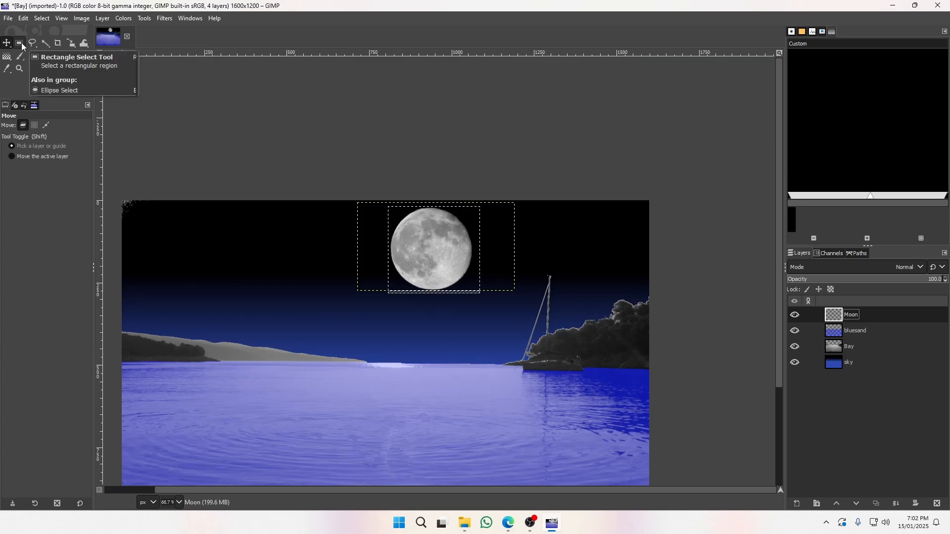
Switch to the question paper PDF in Edge to examine the Step 6 halo and Step 7 reference images, and return to GIMP.
key("alt+Tab")
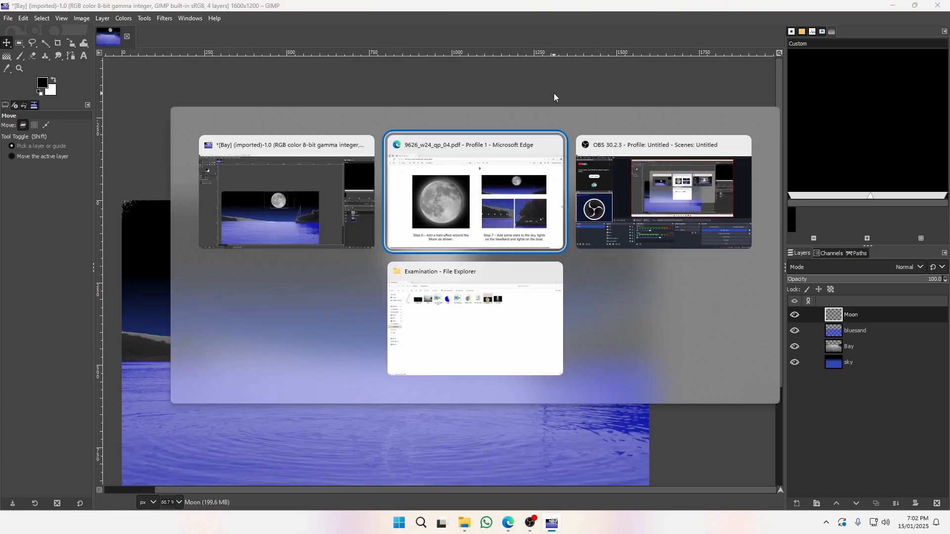
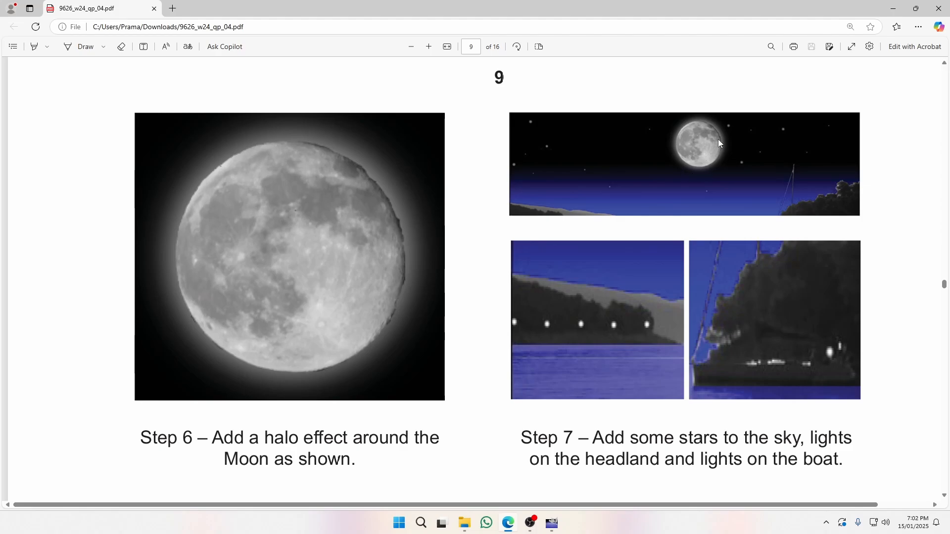
key("alt+Tab")
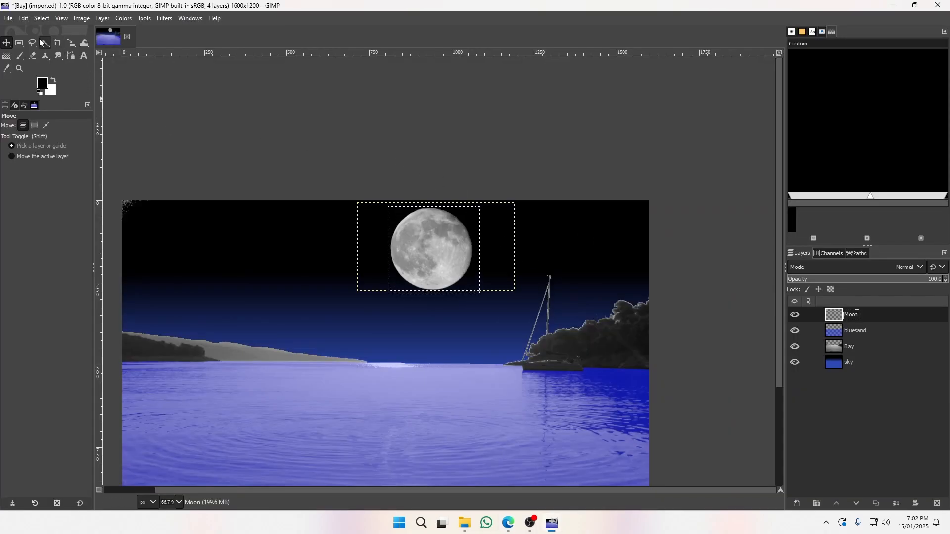
Clear the rectangular selection and create a transparent 1600 × 1200 px layer named halo.
left_click(19, 43)
left_click(386, 134)
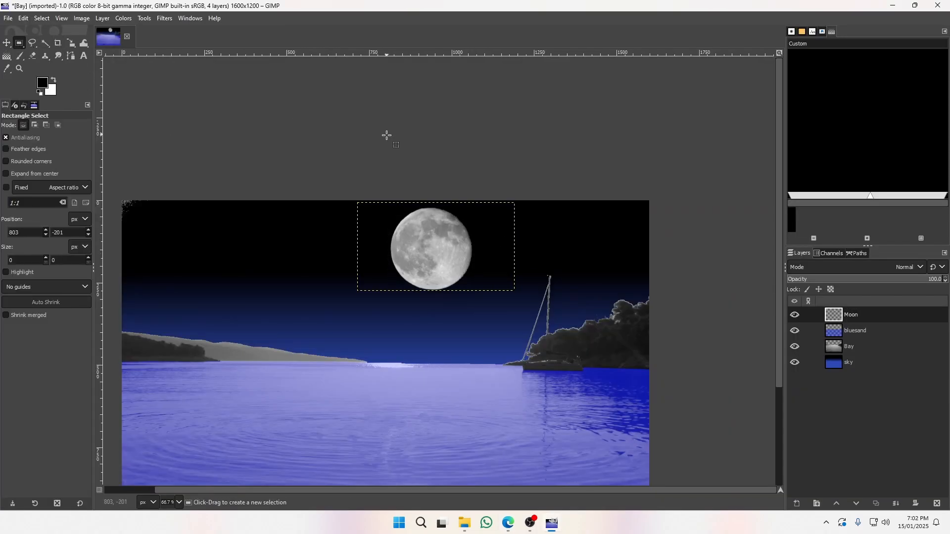
left_click(802, 503)
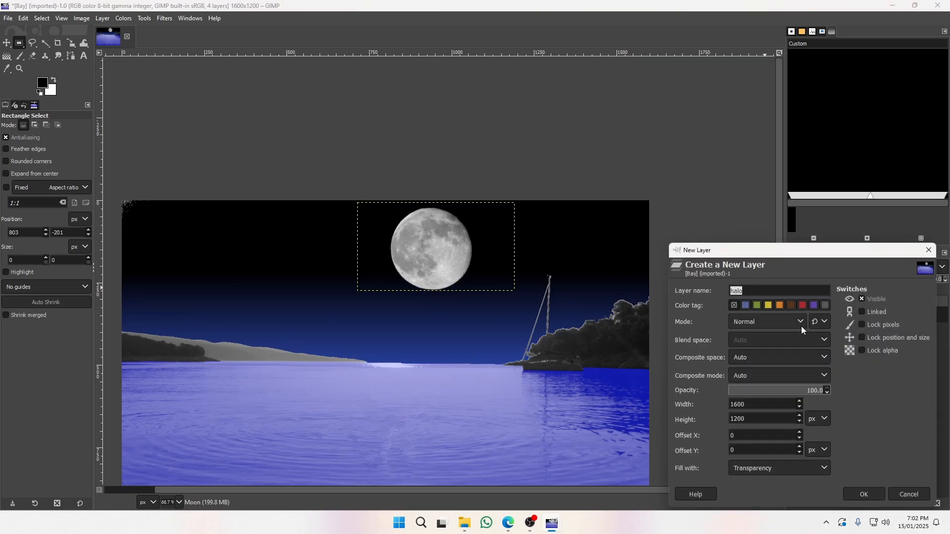
key("Return")
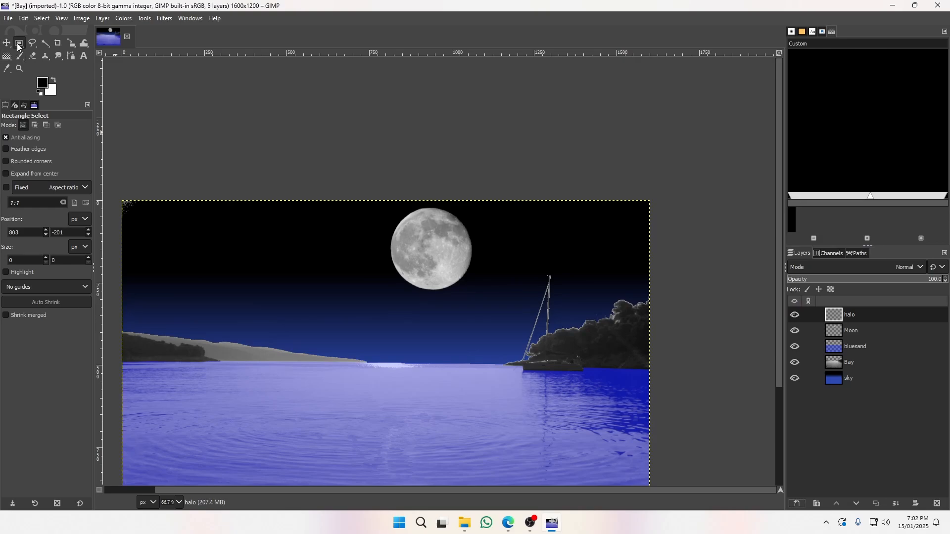
Select a rectangle about 315 × 297 px around the moon and set the Gradient tool's shape to Radial.
left_click_drag(381, 203, 484, 300)
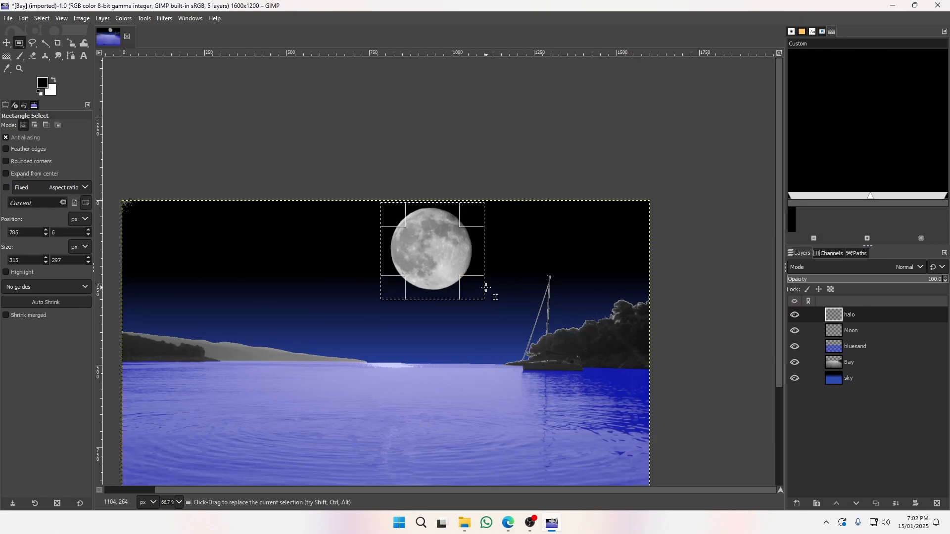
left_click(6, 58)
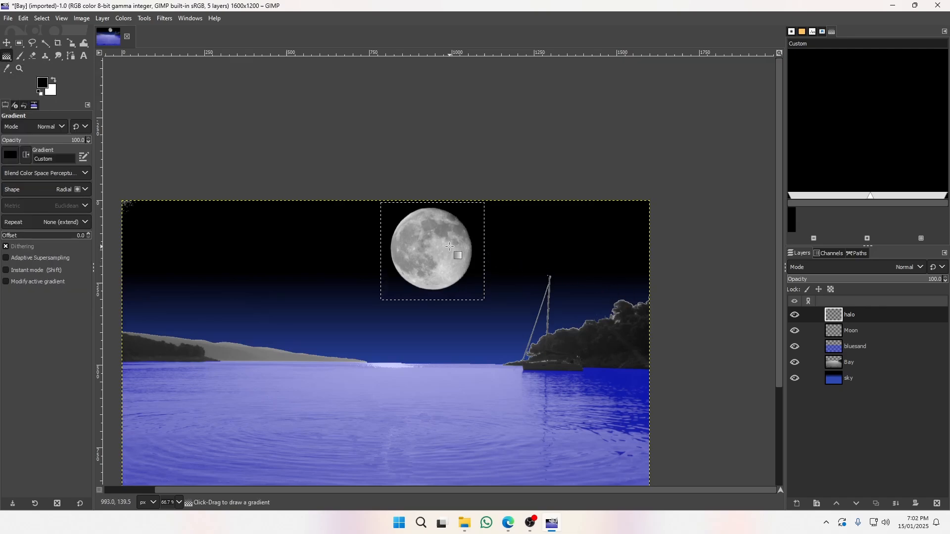
left_click(37, 195)
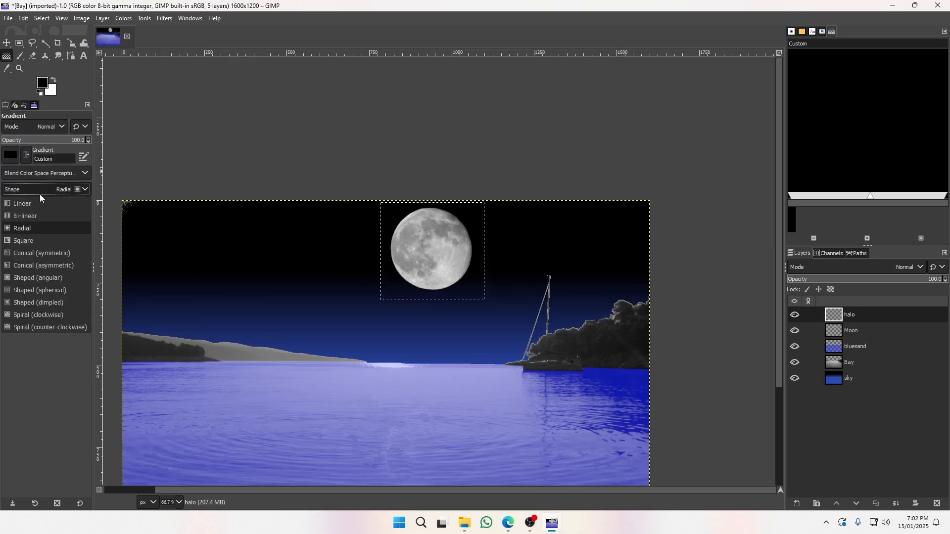
left_click(44, 189)
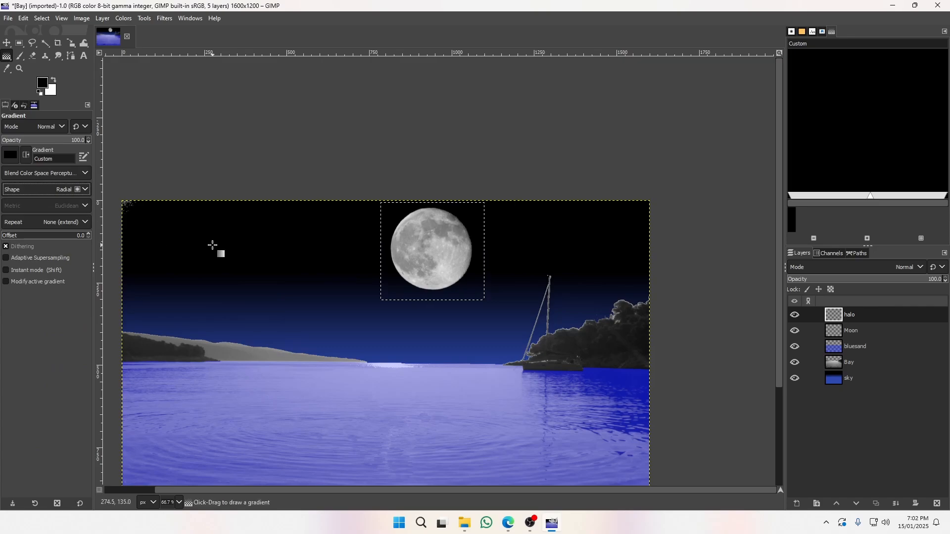
left_click(75, 193)
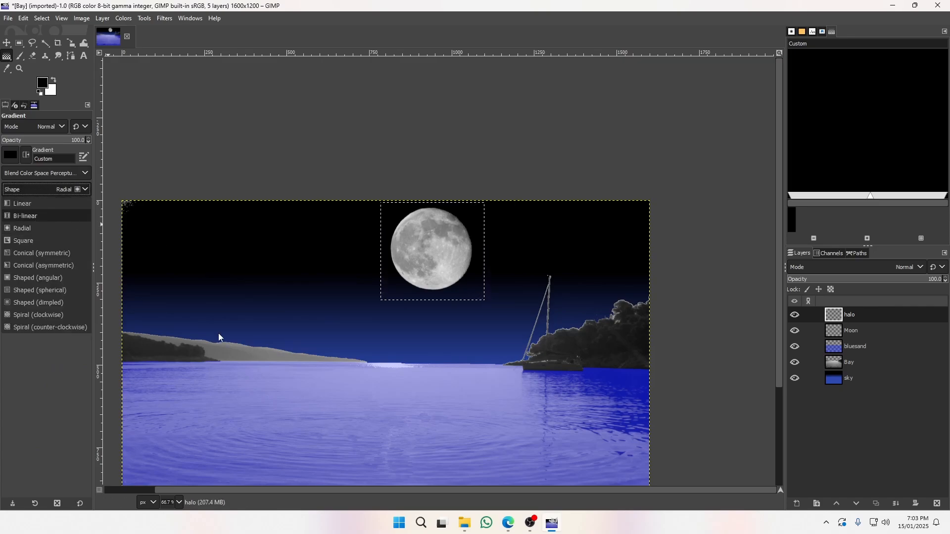
left_click(30, 228)
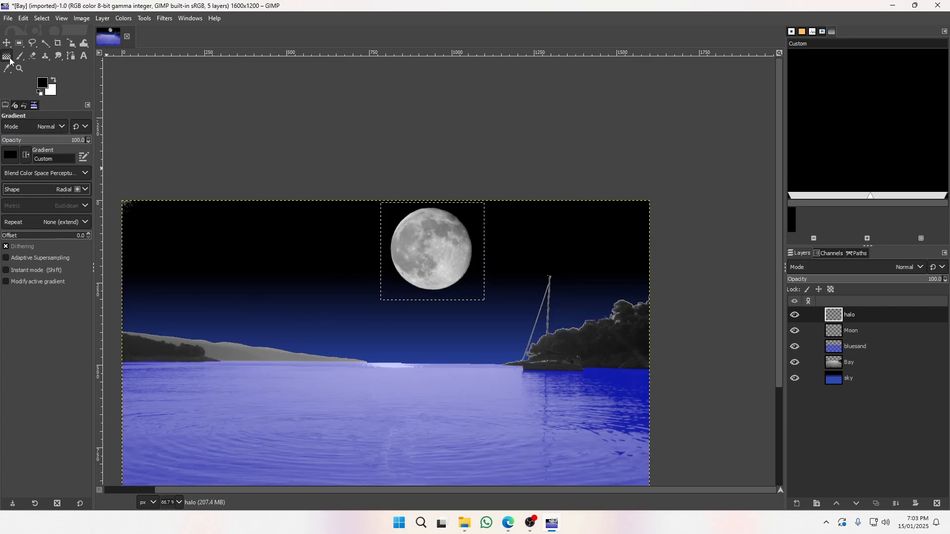
Clear the moon selection and try the radial gradient across the halo layer, and undo it.
left_click(19, 43)
left_click(238, 265)
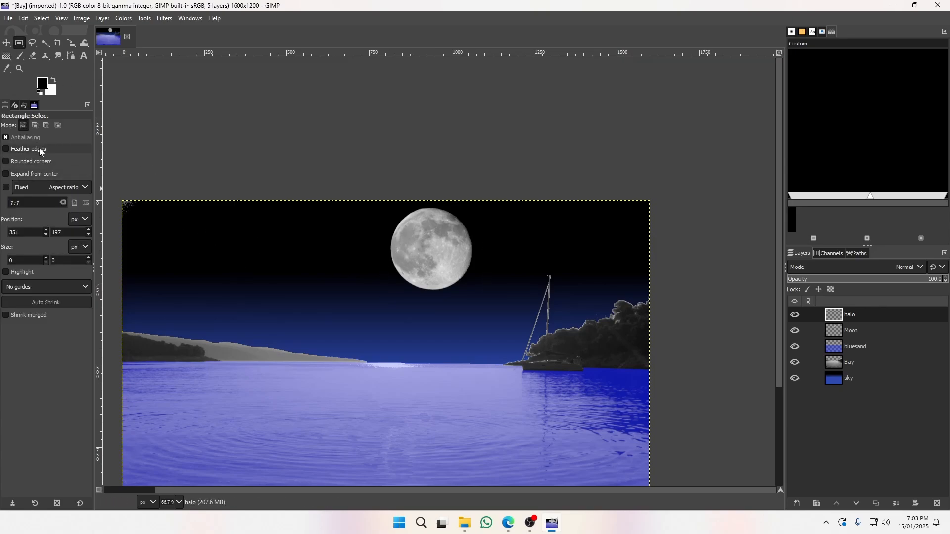
left_click(7, 56)
left_click_drag(330, 320, 401, 381)
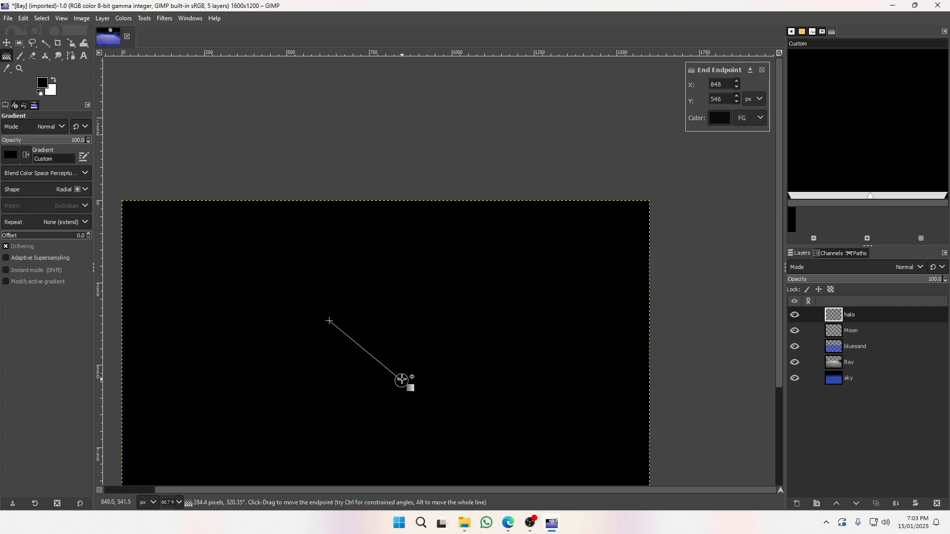
key("ctrl+z")
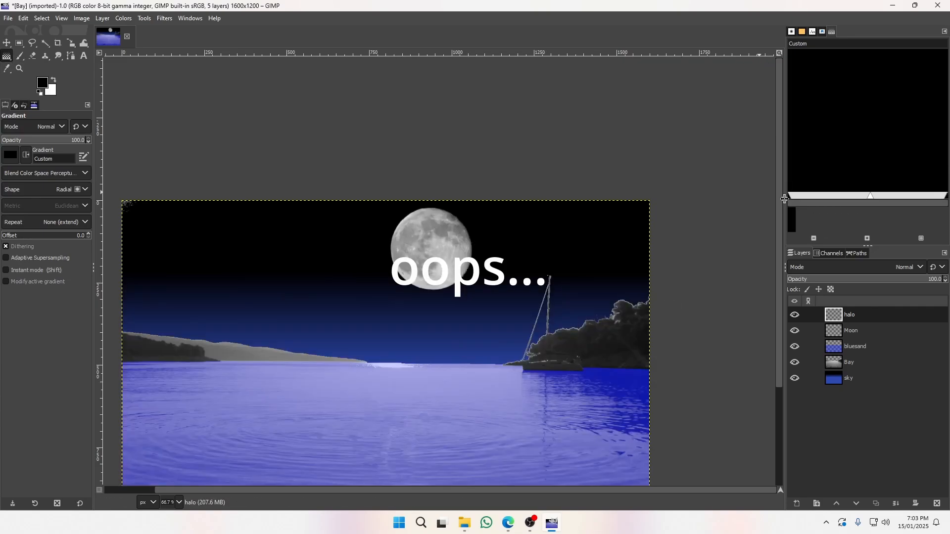
Set the custom gradient's right color type to Background Color and shift its midpoint slightly towards the black end.
right_click(947, 201)
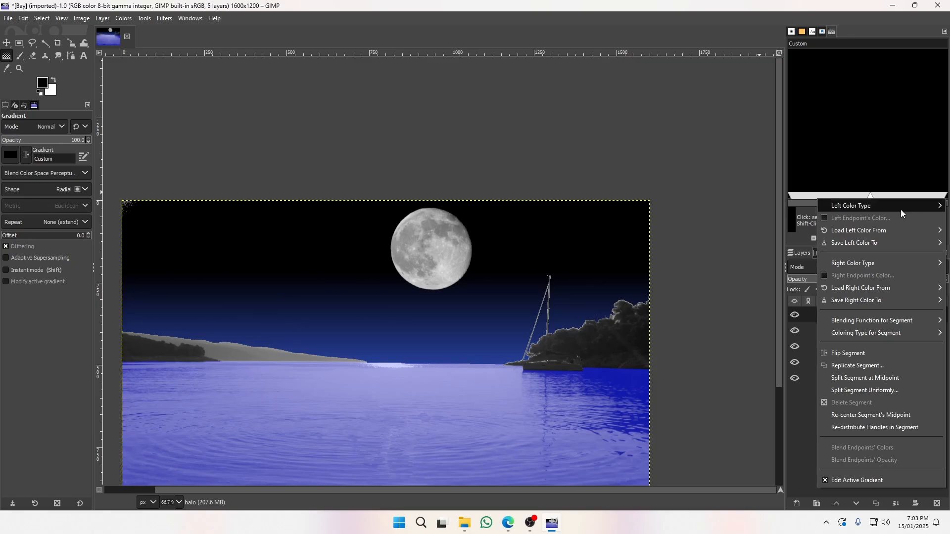
mouse_move(861, 207)
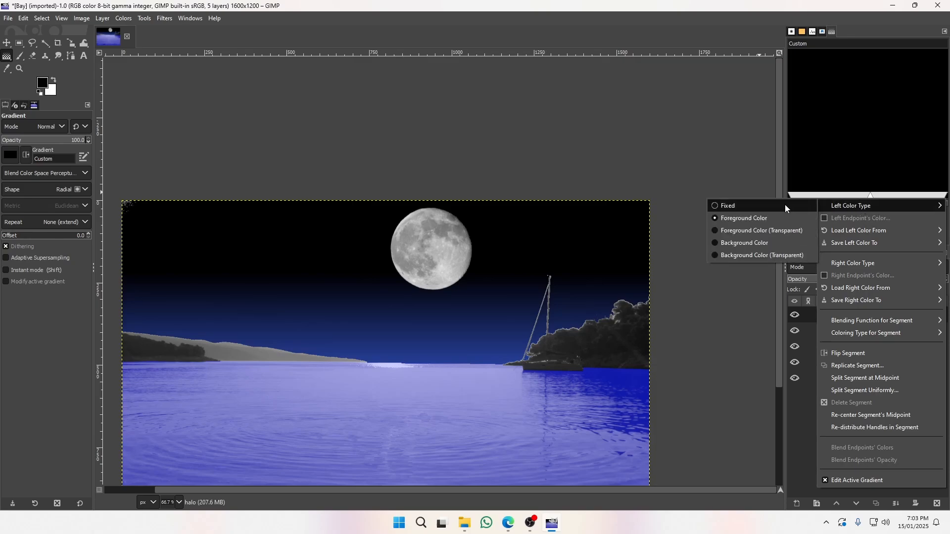
mouse_move(868, 263)
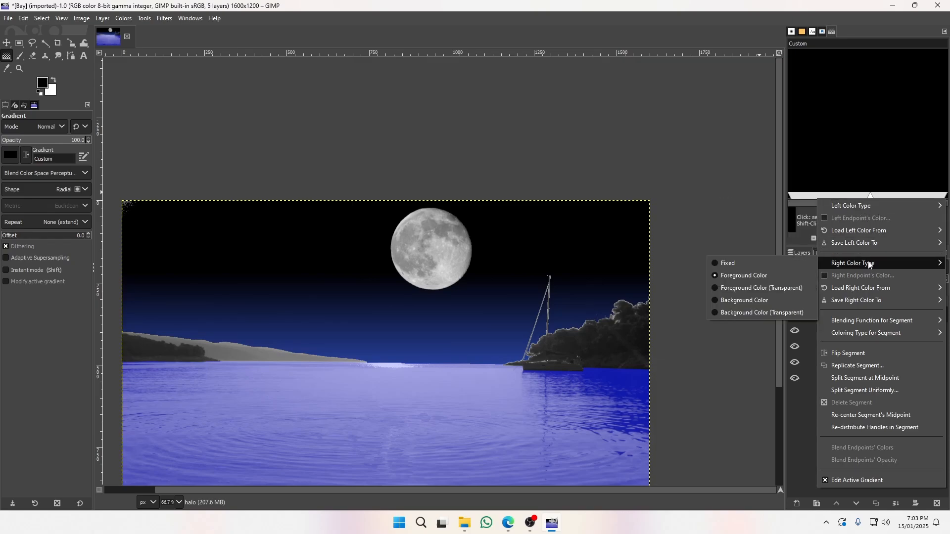
left_click(755, 301)
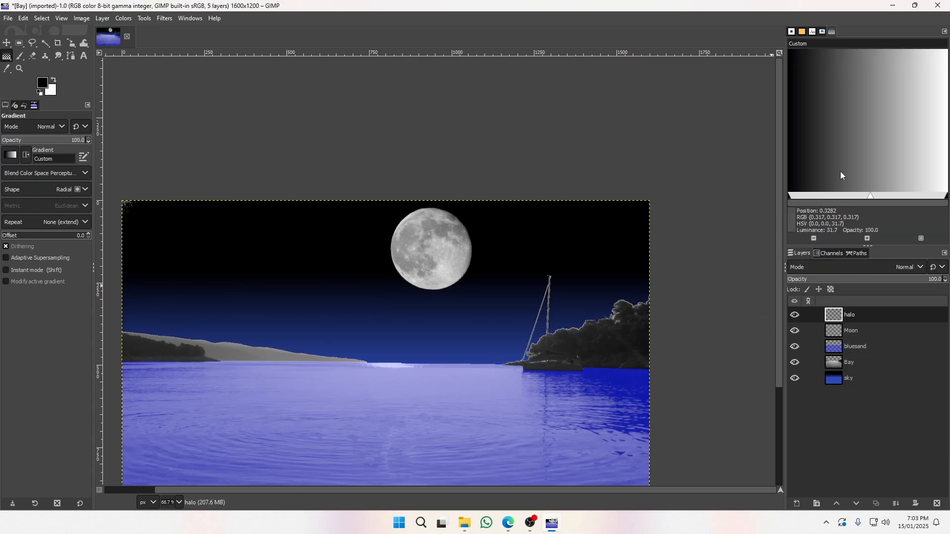
mouse_move(871, 196)
left_mouse_down()
mouse_move(856, 197)
mouse_move(910, 186)
mouse_move(807, 185)
mouse_move(861, 189)
mouse_move(870, 199)
left_mouse_up()
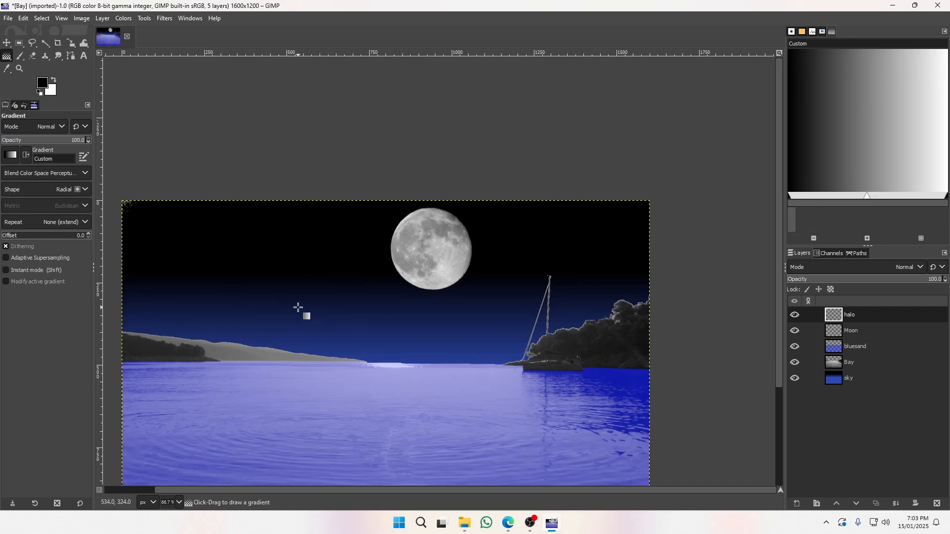
Try several black-to-white radial gradients of different sizes on the halo layer and undo them.
left_click_drag(305, 309, 404, 365)
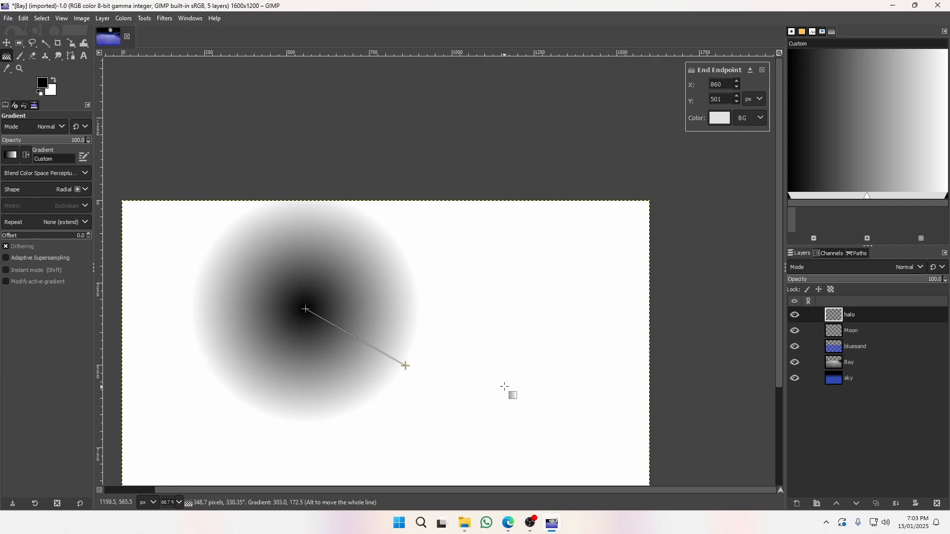
left_click(378, 361)
left_click_drag(378, 361, 422, 312)
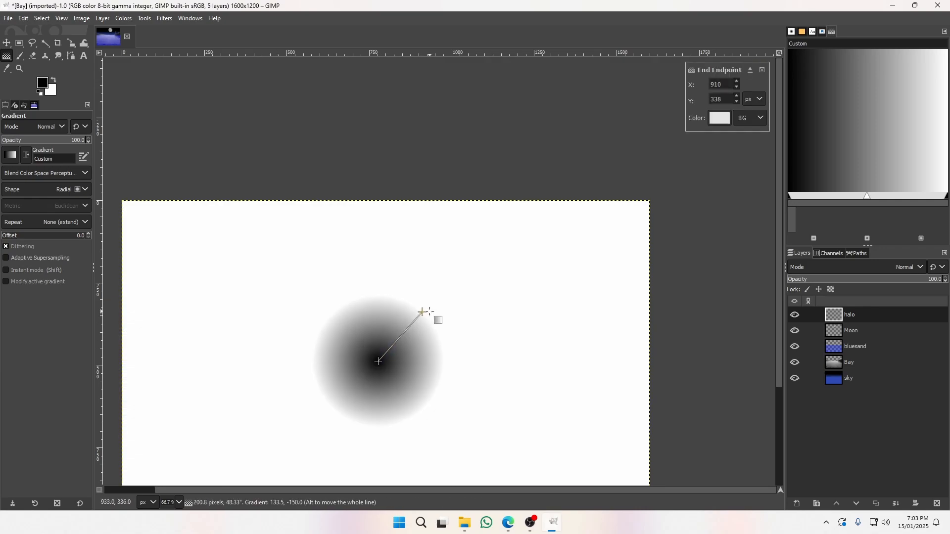
key("ctrl+z")
left_click_drag(470, 285, 411, 379)
left_click_drag(352, 396, 418, 316)
key("ctrl+z")
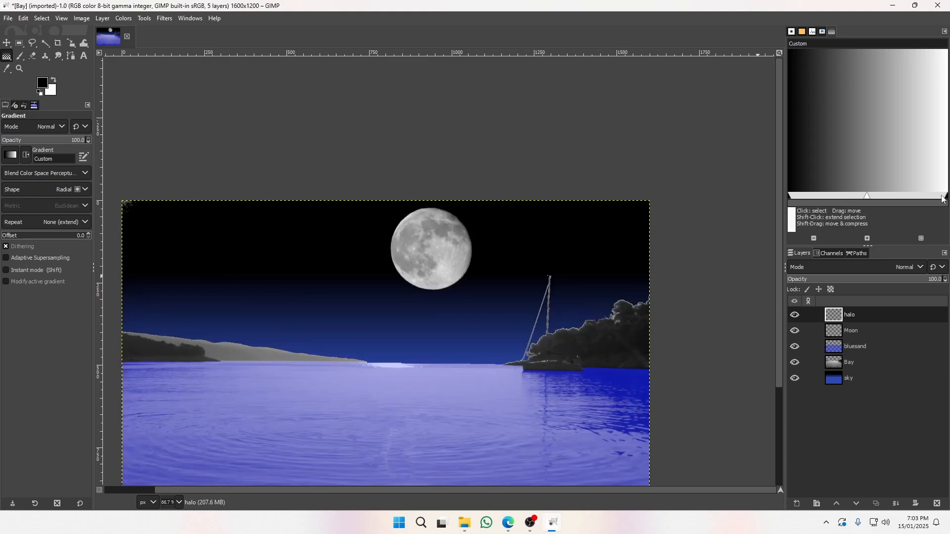
Reverse the custom gradient to run from Background Color to Foreground Color, and test it on the halo layer.
right_click(945, 198)
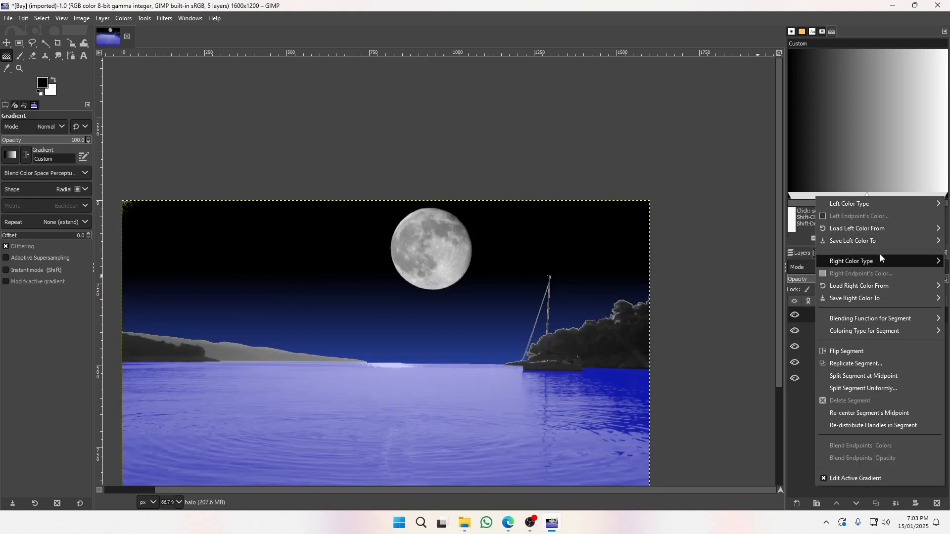
mouse_move(880, 207)
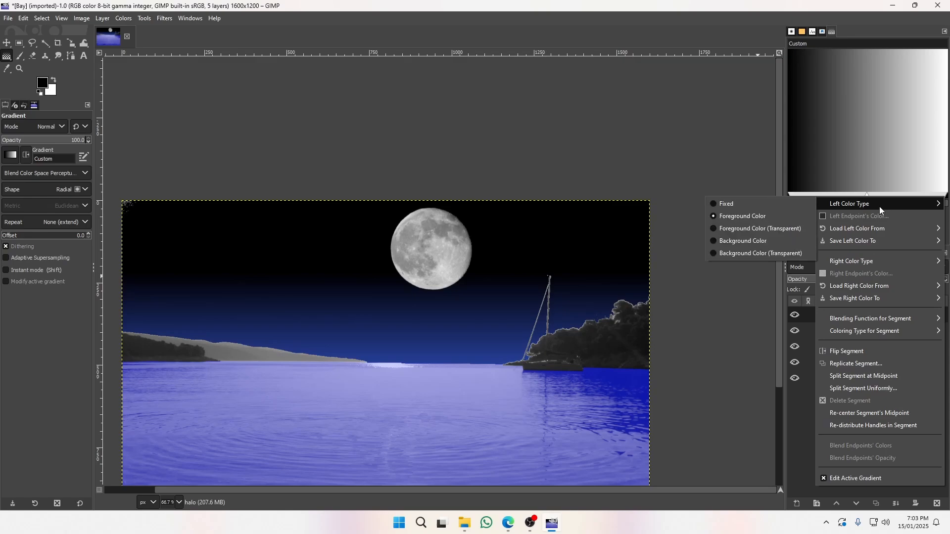
left_click(770, 229)
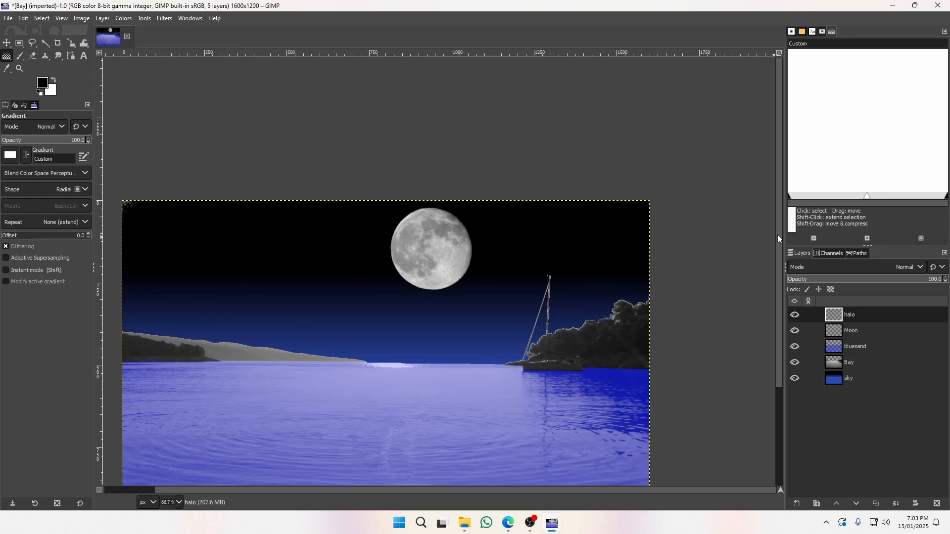
right_click(788, 195)
mouse_move(849, 262)
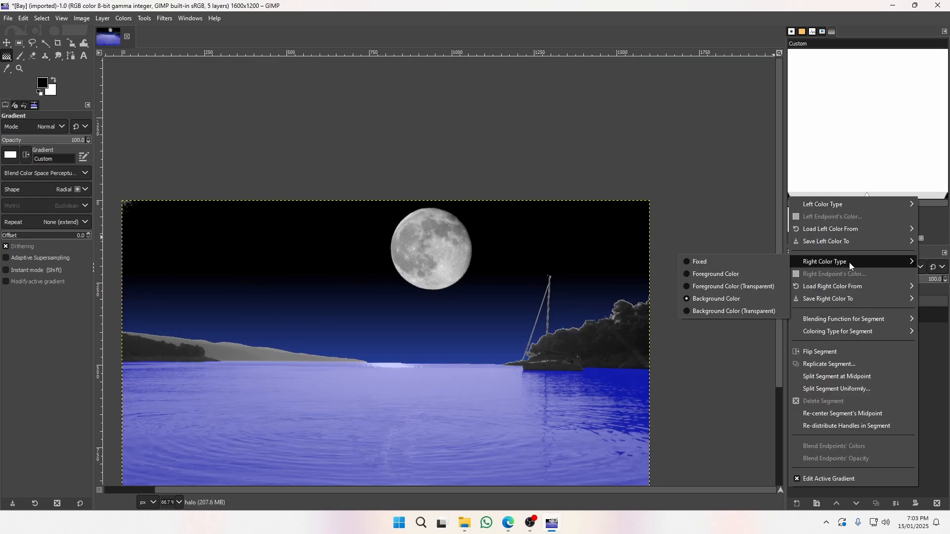
left_click(738, 271)
left_click_drag(344, 254, 394, 301)
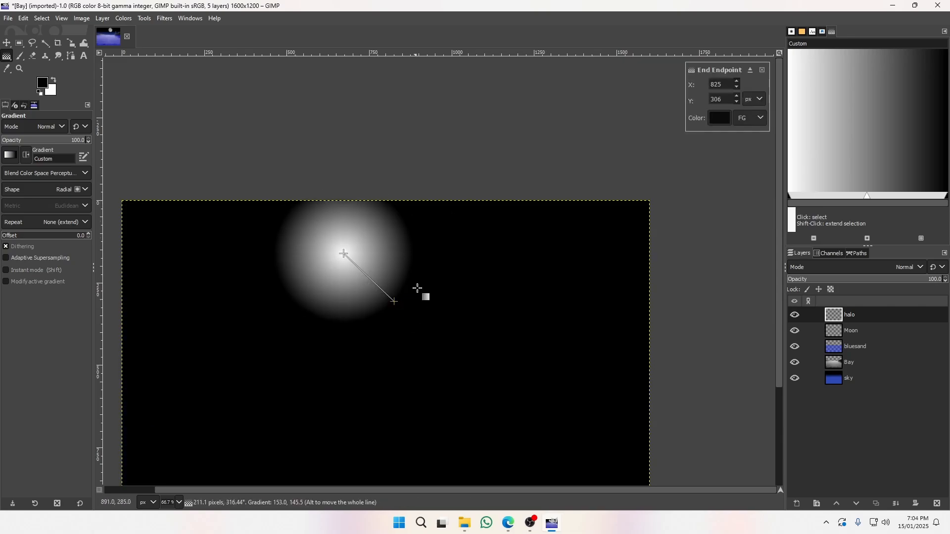
key("Escape")
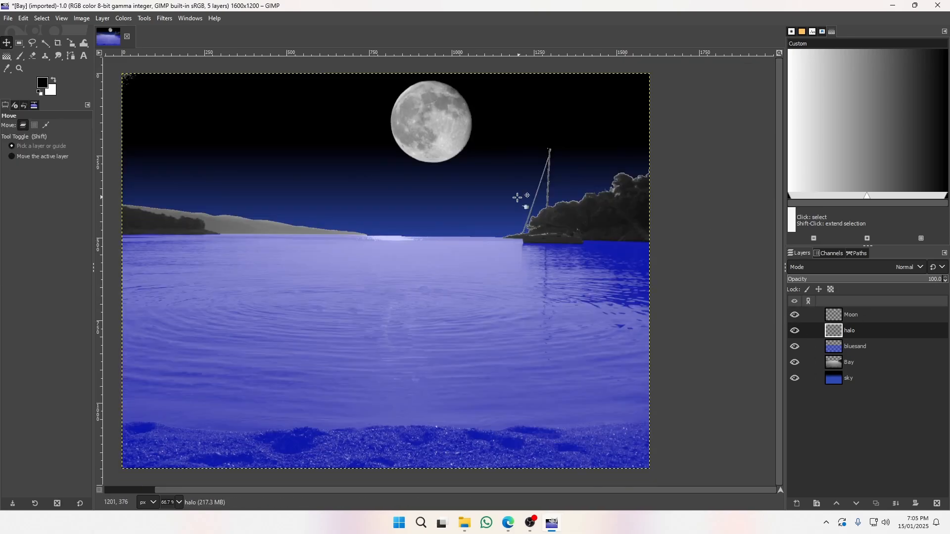
Nudge the moon slightly lower in the sky, undoing any larger misplaced moves.
left_click(19, 43)
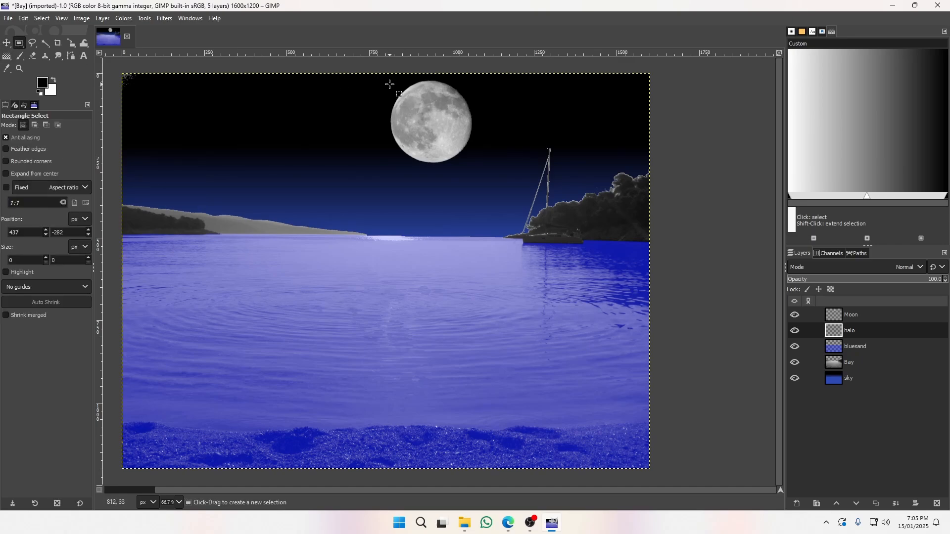
left_click(6, 43)
left_click_drag(464, 135, 449, 193)
key("ctrl+z")
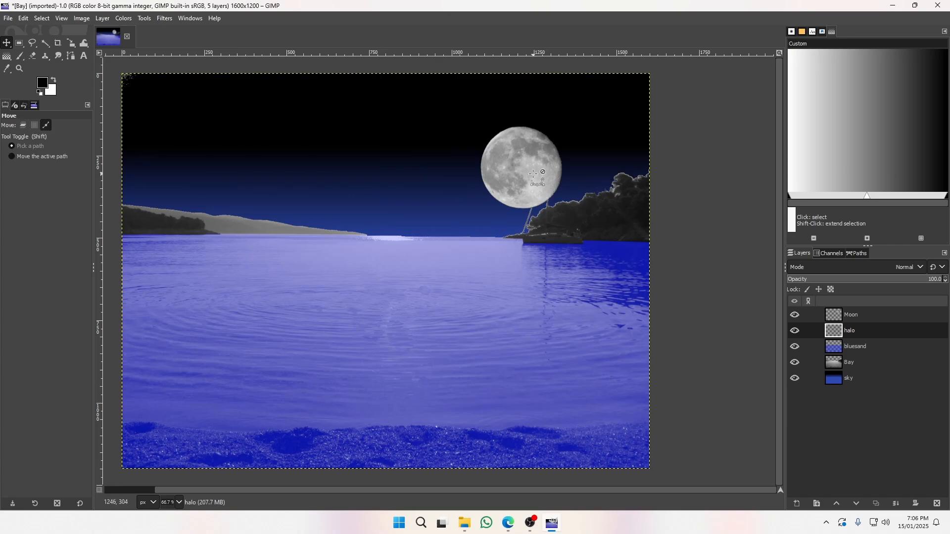
key("ctrl+z")
left_click_drag(419, 133, 419, 135)
left_click(567, 258)
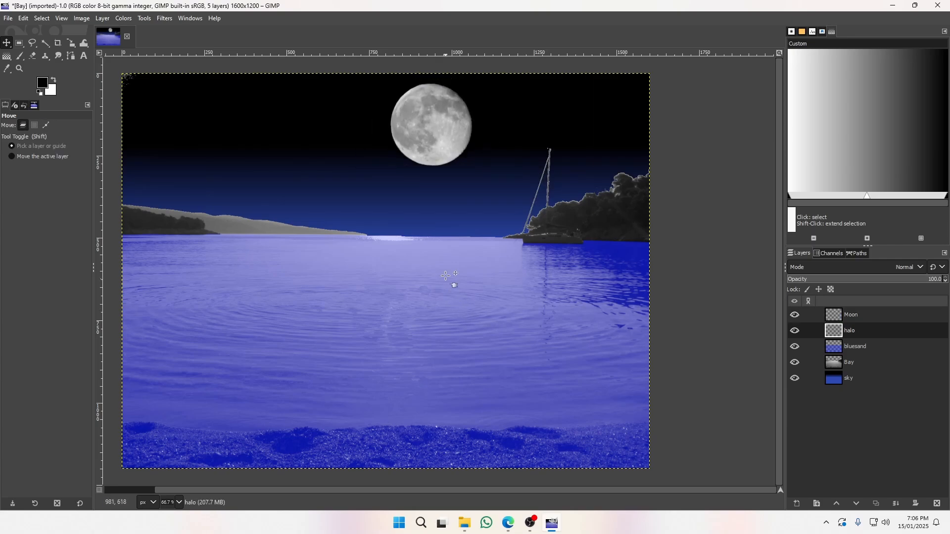
left_click_drag(445, 208, 448, 224)
key("ctrl+z")
Select a rectangle about 324 × 315 px around the moon for the halo.
left_click(20, 43)
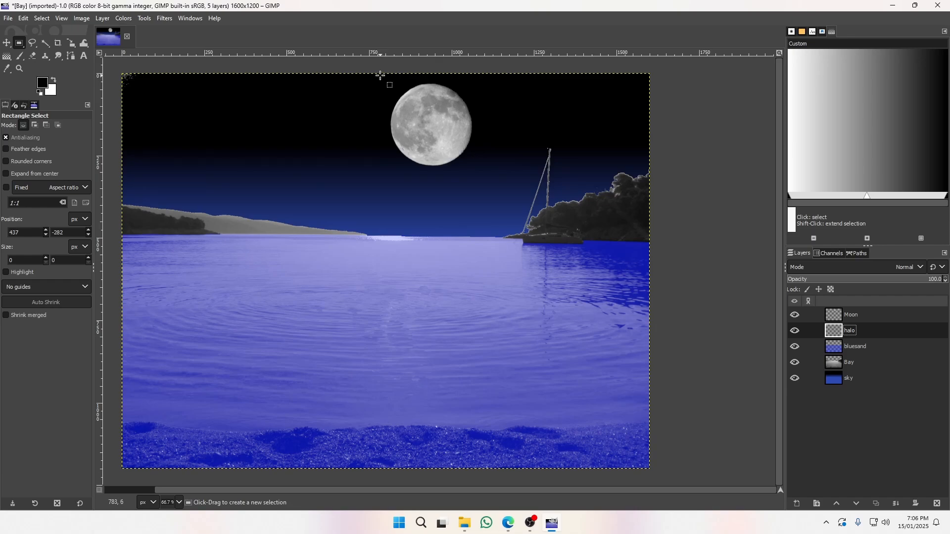
left_click_drag(380, 74, 488, 179)
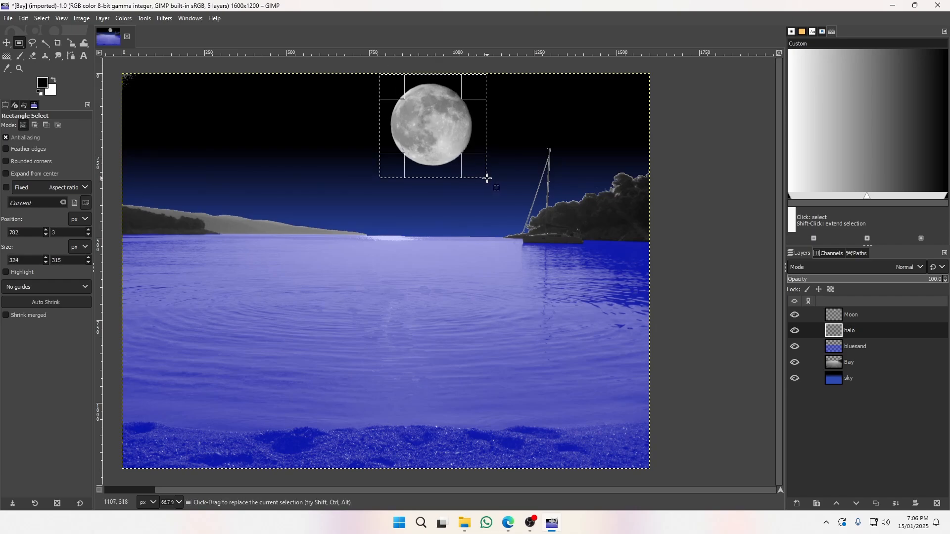
Try radial gradients outward from the moon's centre inside the selection on the halo layer, and undo them.
left_click(7, 56)
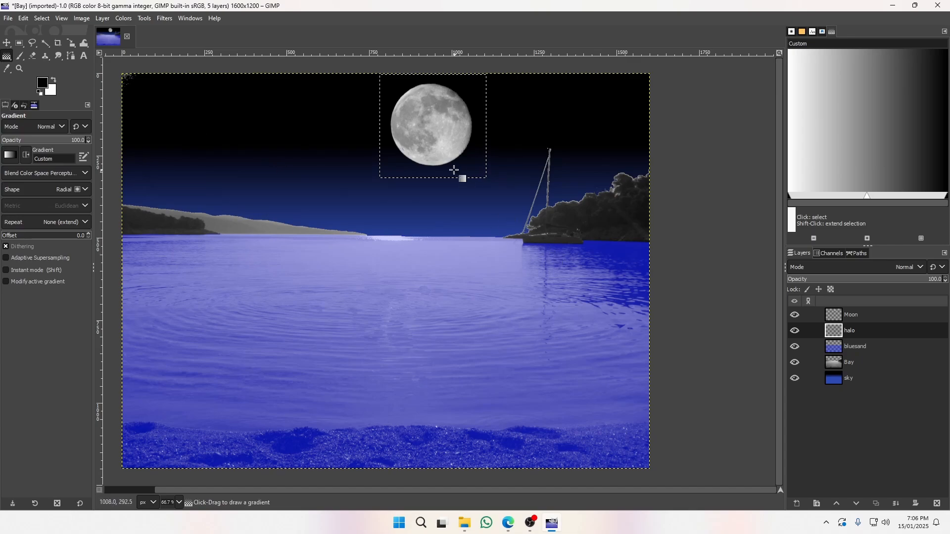
left_click_drag(430, 119, 468, 165)
key("ctrl+z")
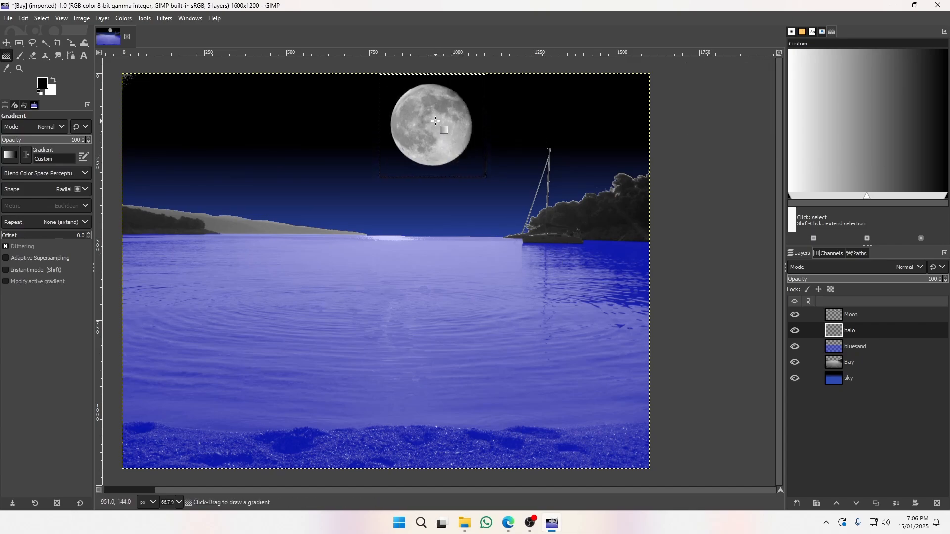
left_click_drag(431, 122, 477, 169)
key("ctrl+z")
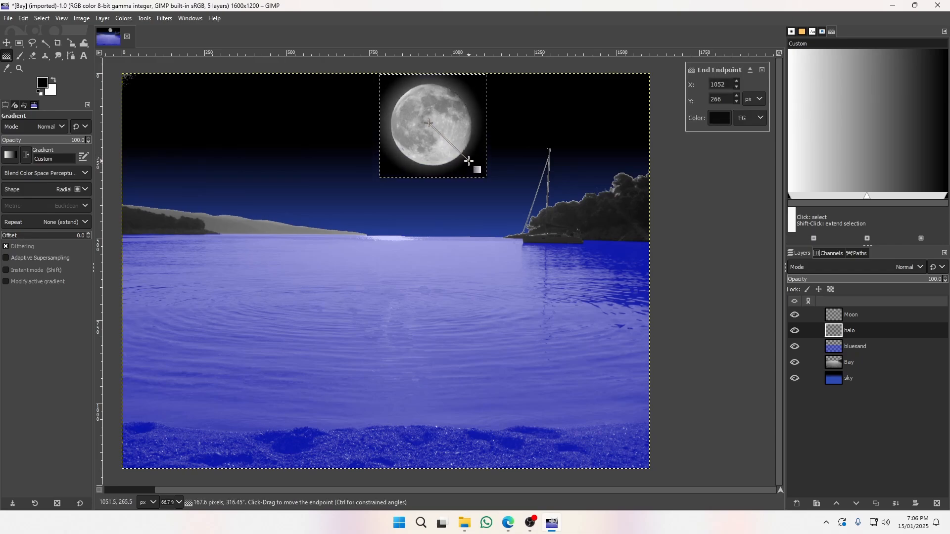
key("m")
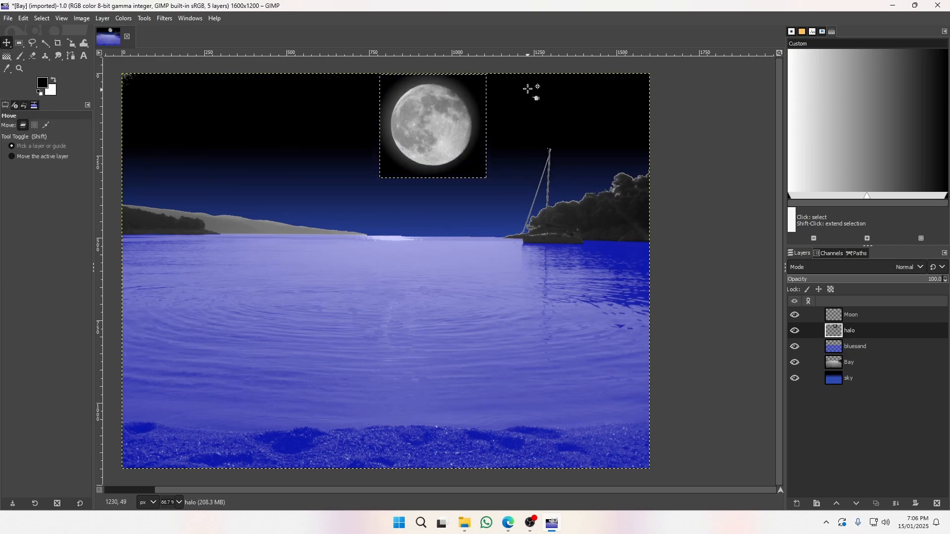
left_click(19, 43)
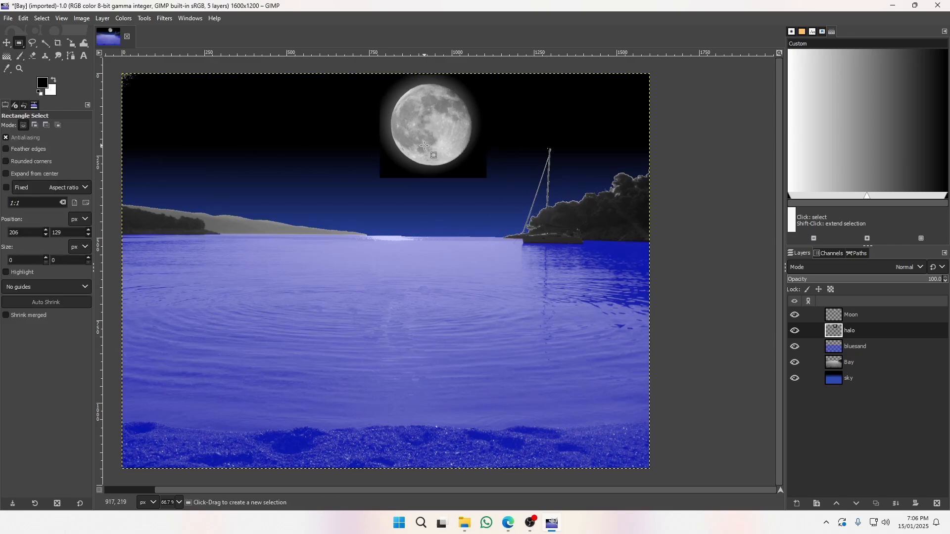
key("ctrl+z")
key("ctrl+z")
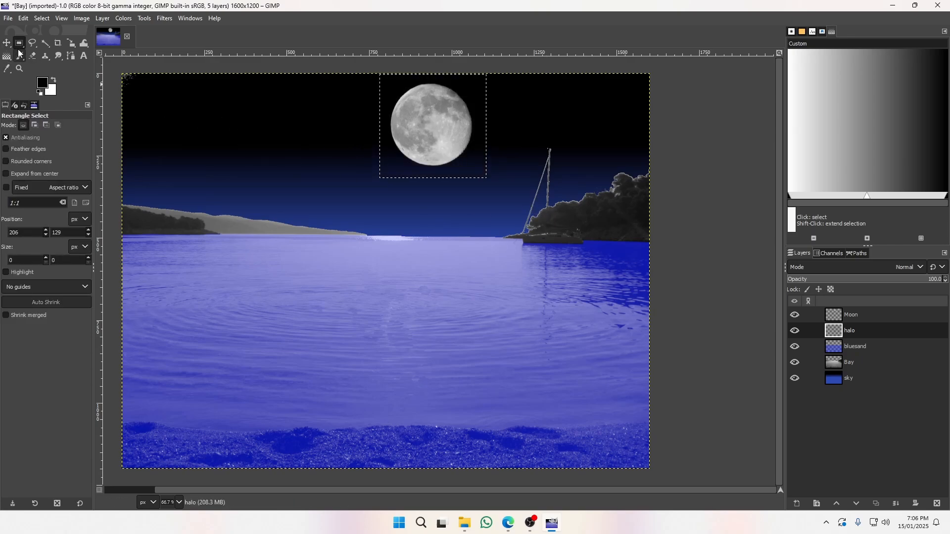
Draw a radial gradient about 168 px long from the moon's centre on the halo layer and clear the selection.
left_click(7, 56)
left_click_drag(431, 124, 471, 162)
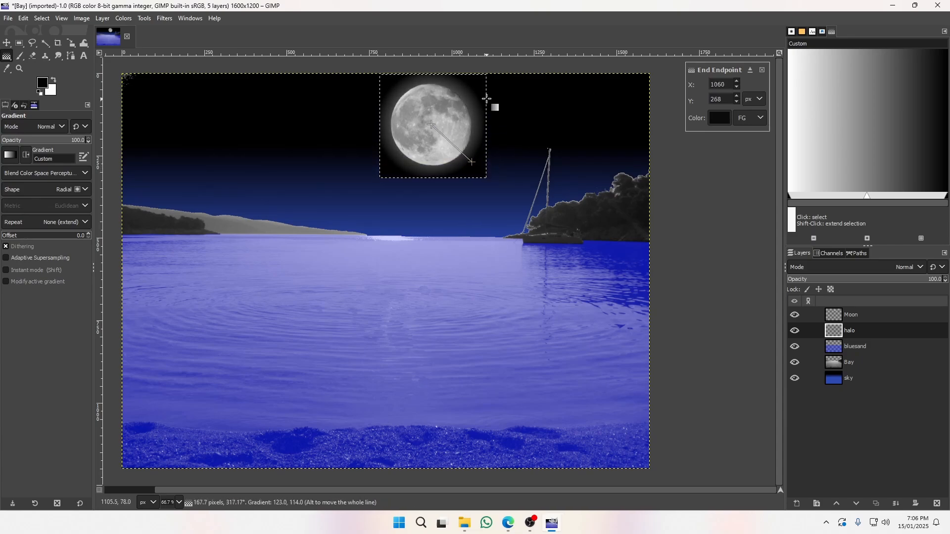
left_click(19, 43)
left_click(291, 118)
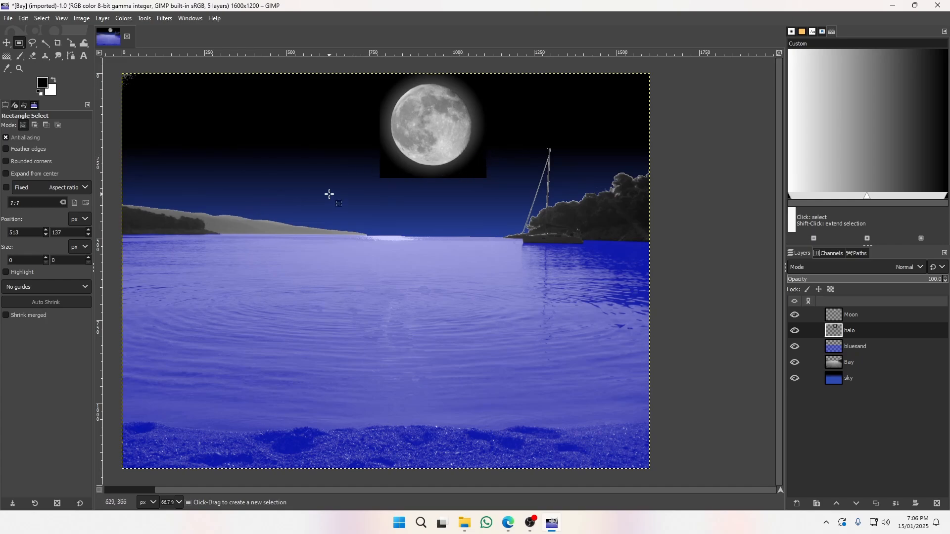
Switch to the question paper PDF in Edge to compare the halo and sky with the reference images, and return to GIMP.
key("alt+Tab")
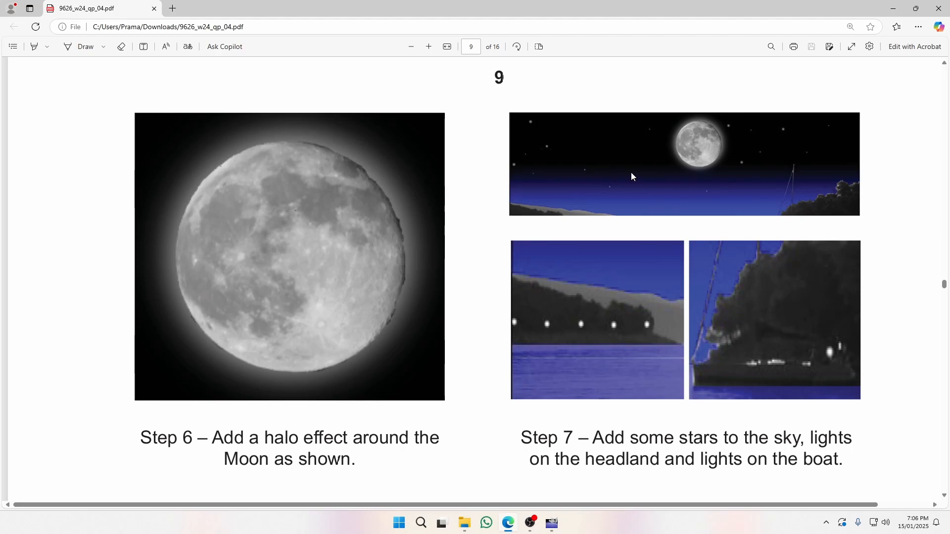
key("alt+Tab")
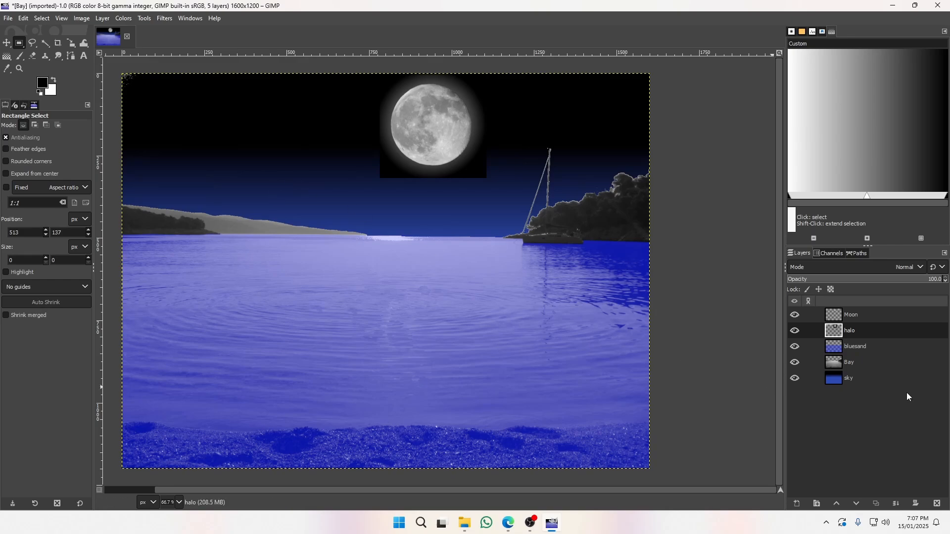
Clear the contents of the sky layer and set the Gradient tool's shape to Linear.
left_click(863, 379)
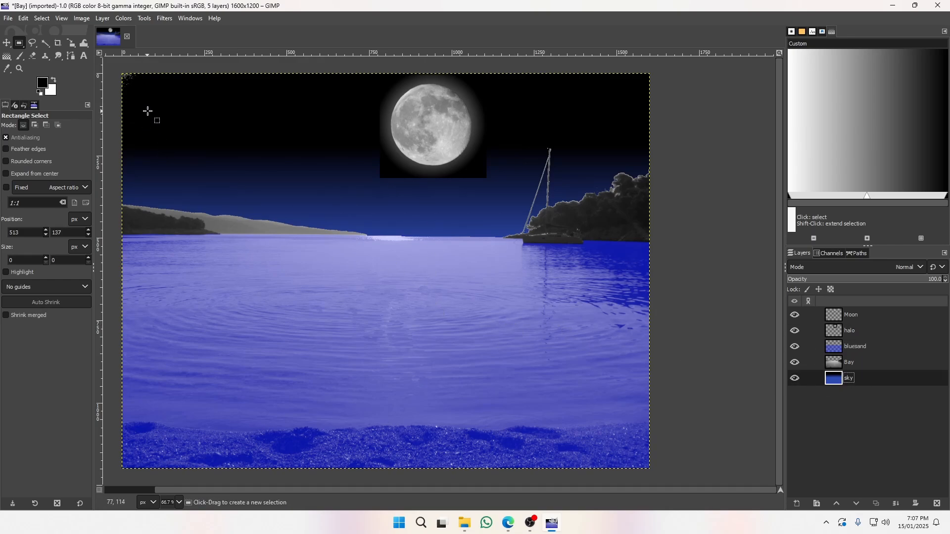
key("Delete")
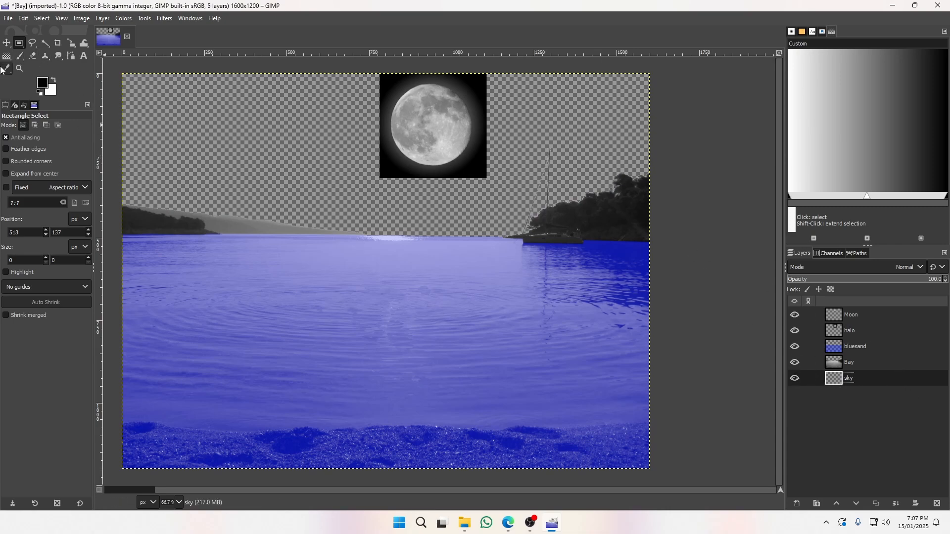
mouse_move(6, 58)
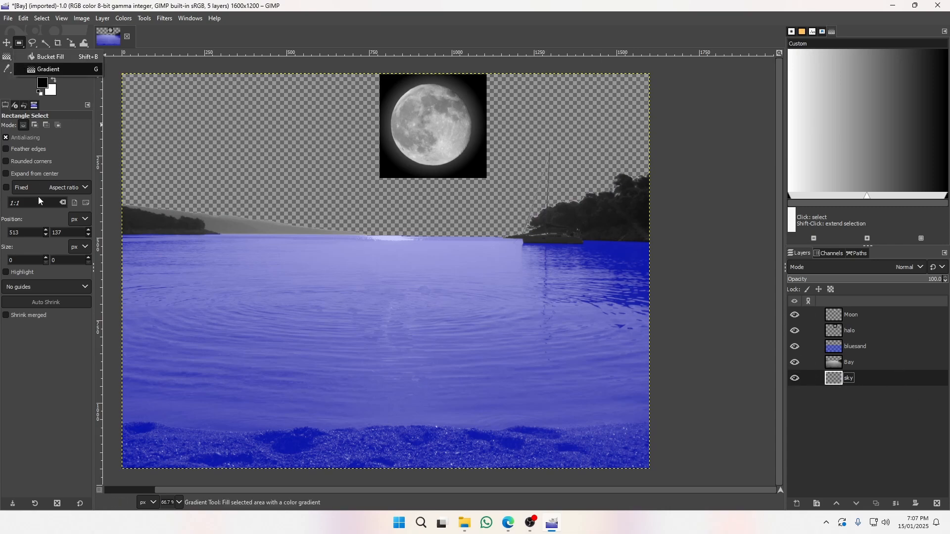
left_click(7, 61)
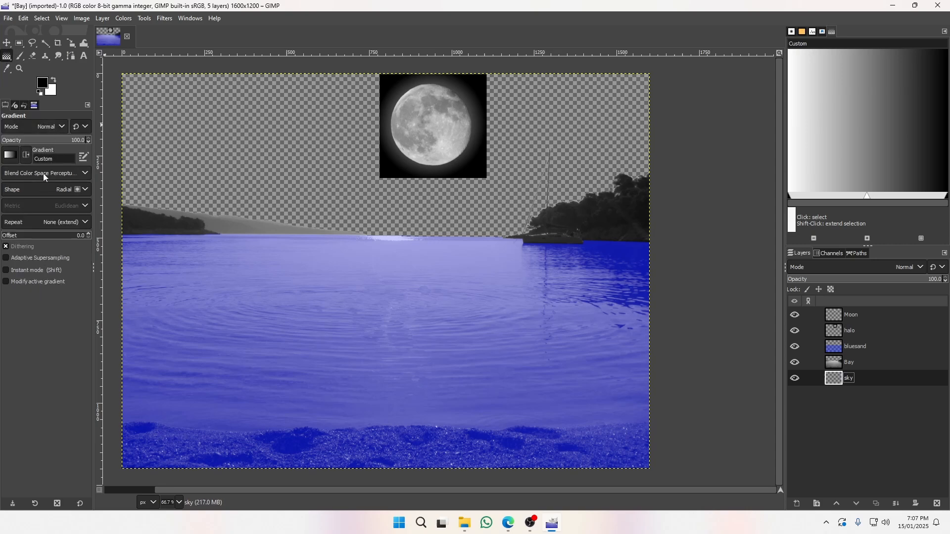
left_click(40, 188)
left_click(37, 206)
left_click(947, 196)
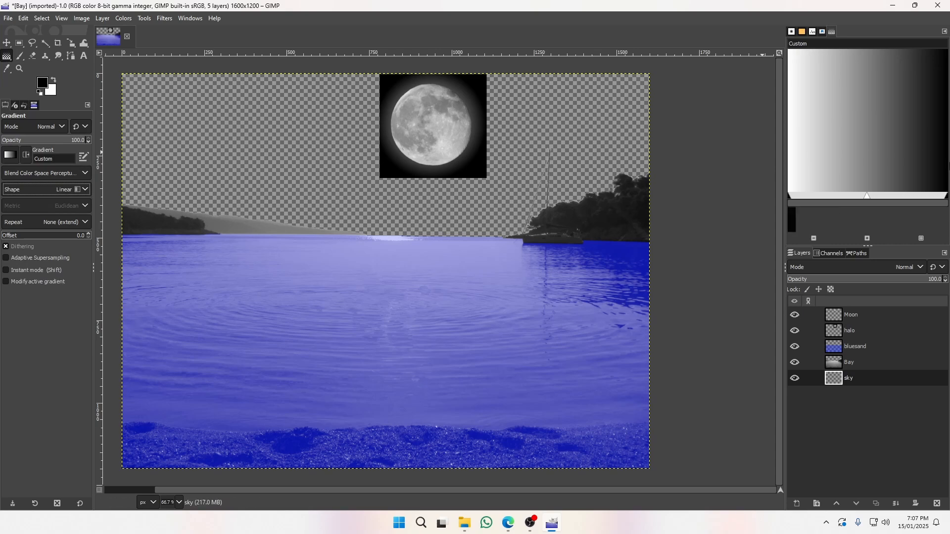
right_click(946, 198)
mouse_move(898, 204)
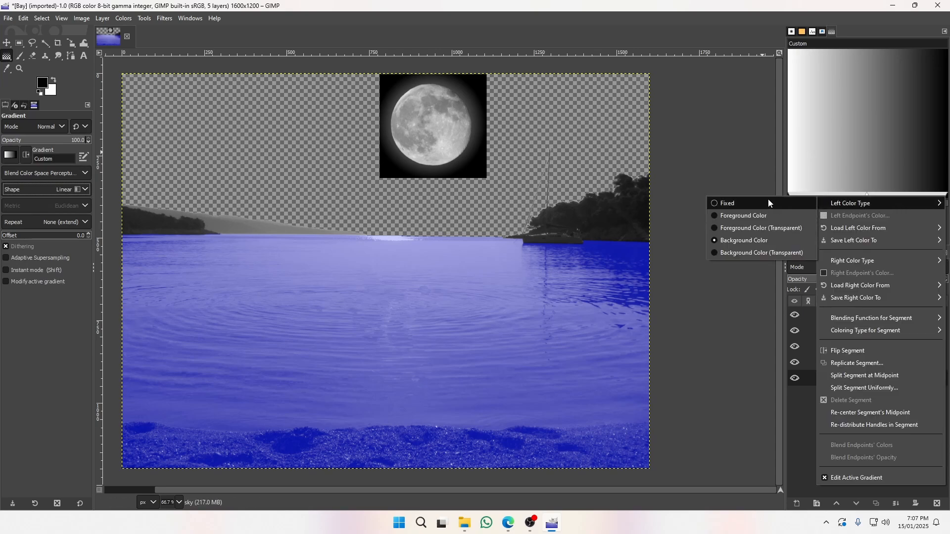
left_click(52, 89)
Change the background colour to blue 000fff for the sky gradient.
left_click(52, 90)
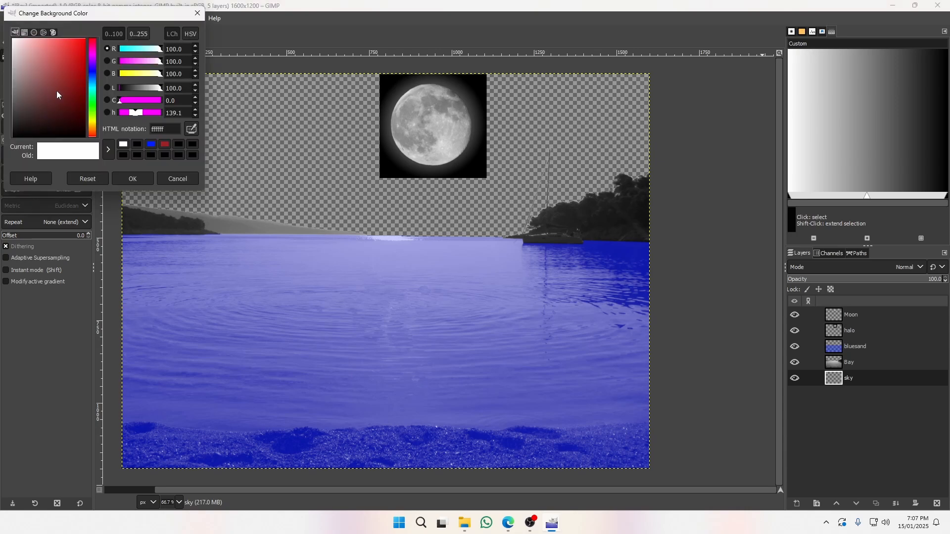
left_click(90, 73)
left_click_drag(65, 57, 114, 14)
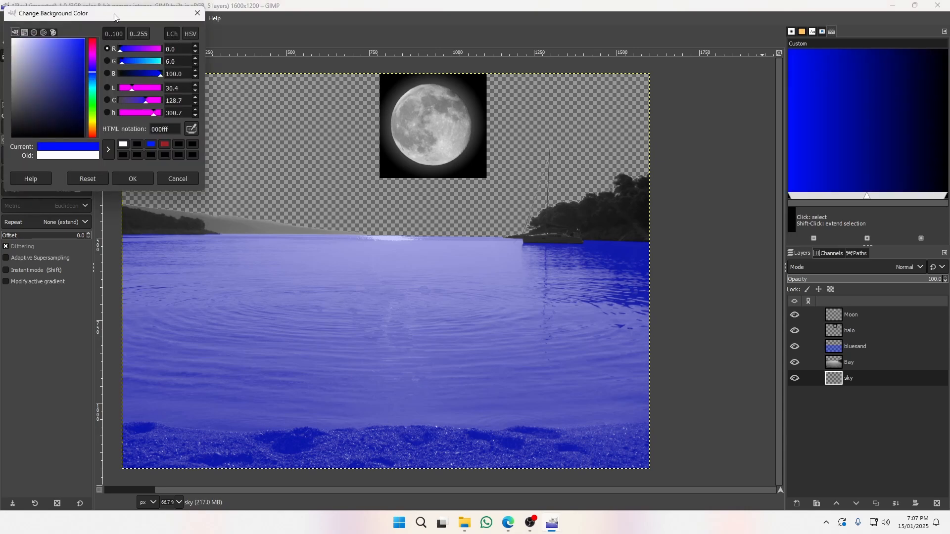
left_click(132, 179)
Draw and refine a blue-to-black linear gradient on the sky layer, ending about 510 px long from the water up to just below the moon.
left_click_drag(289, 119, 282, 204)
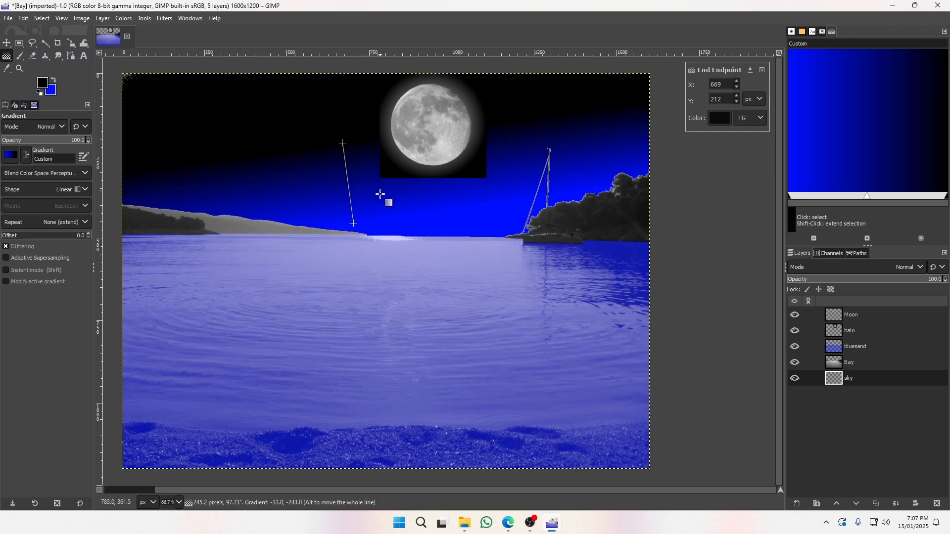
left_click_drag(371, 324, 375, 174)
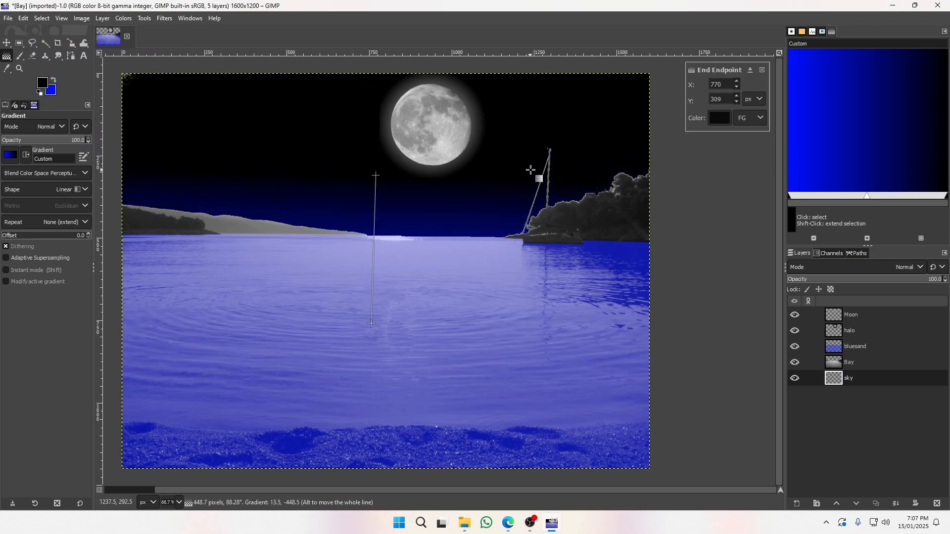
key("Return")
left_click_drag(375, 337, 379, 169)
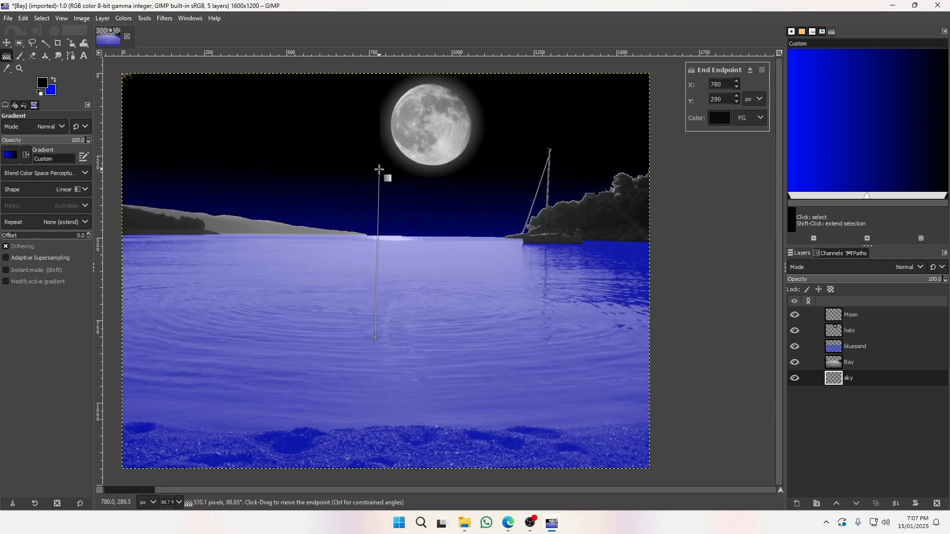
left_click(7, 43)
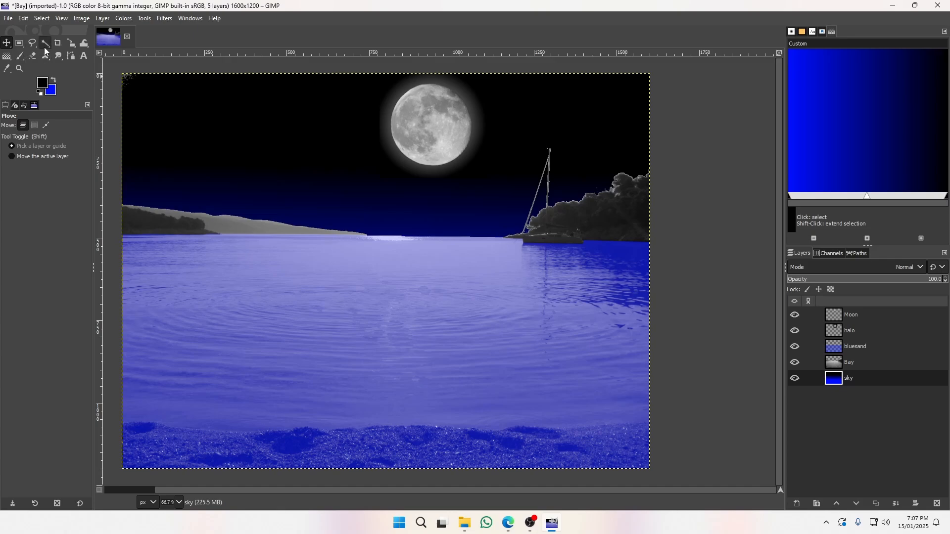
Erase the leftover specks in the upper-left corner of the Bay layer with the Eraser.
left_click(872, 360)
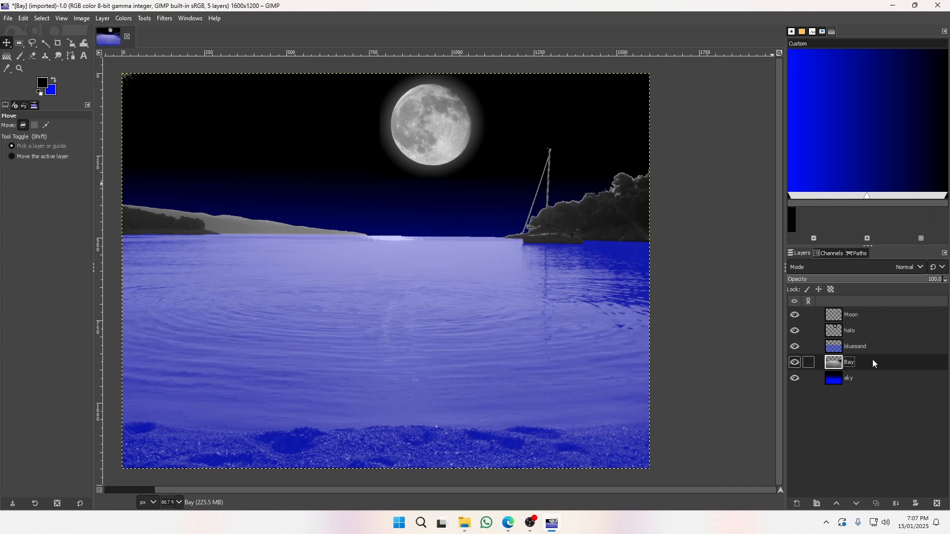
left_click(33, 57)
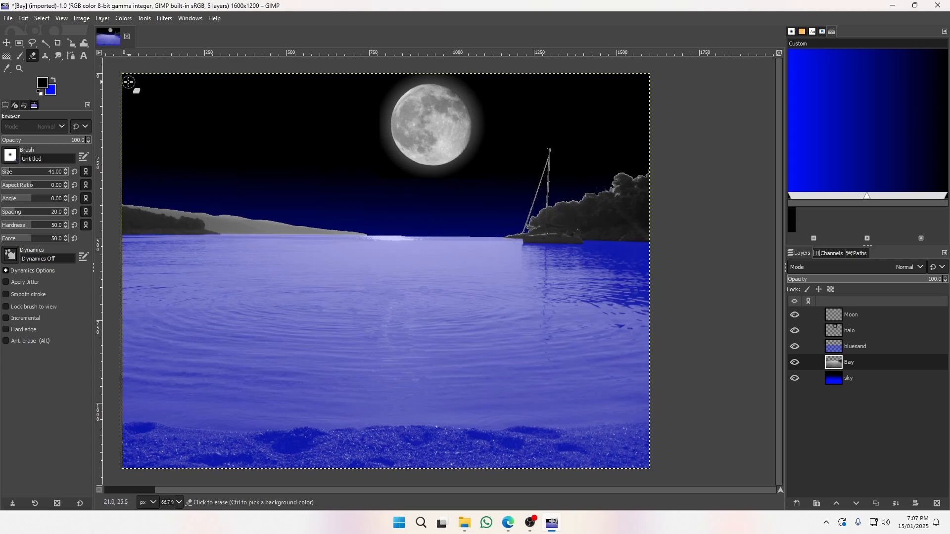
left_click(122, 81)
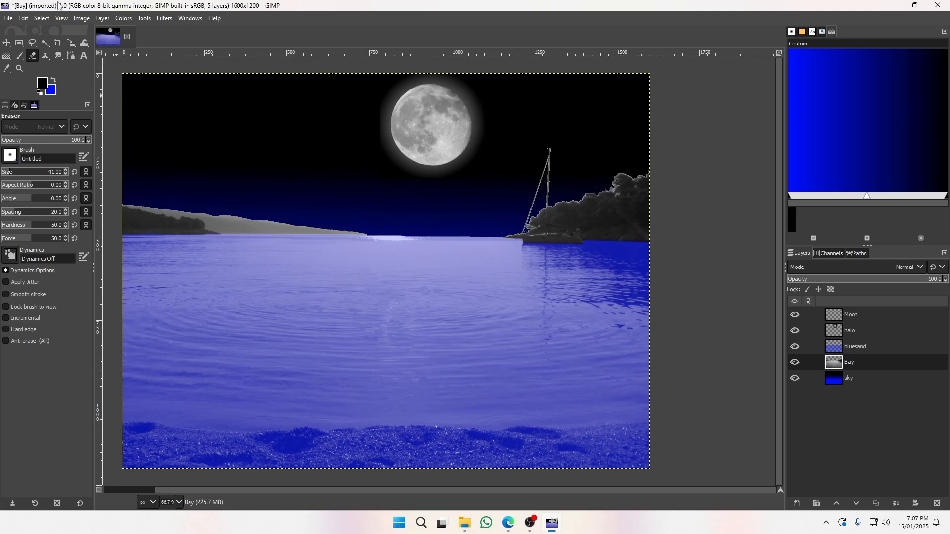
left_click(7, 43)
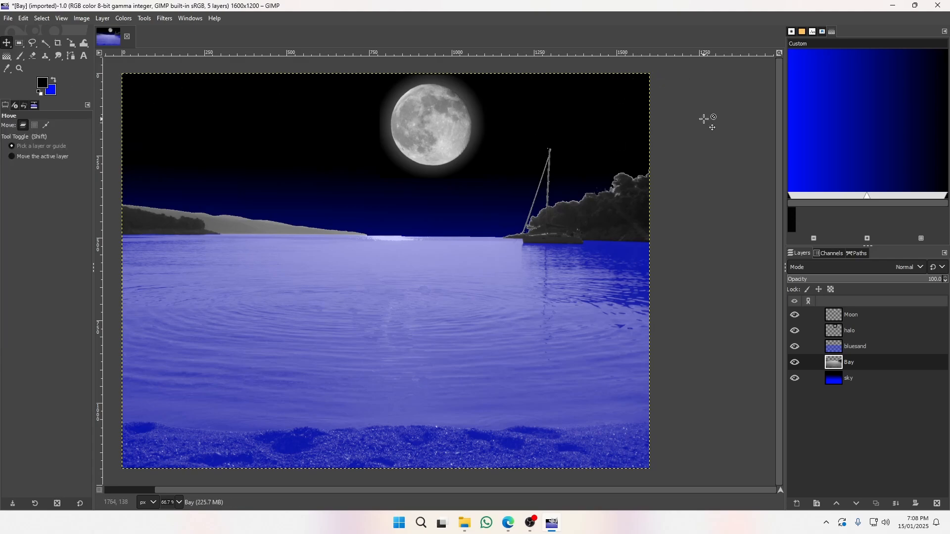
Check the Step 7 reference images in the PDF in Edge, return to GIMP and add a transparent 1600 × 1200 px layer named lights.
key("alt+Tab")
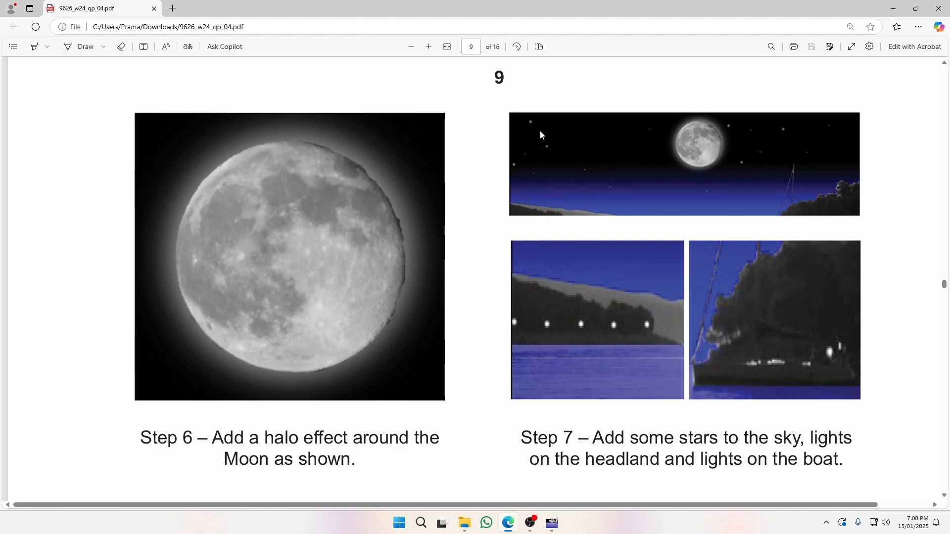
key("alt+Tab")
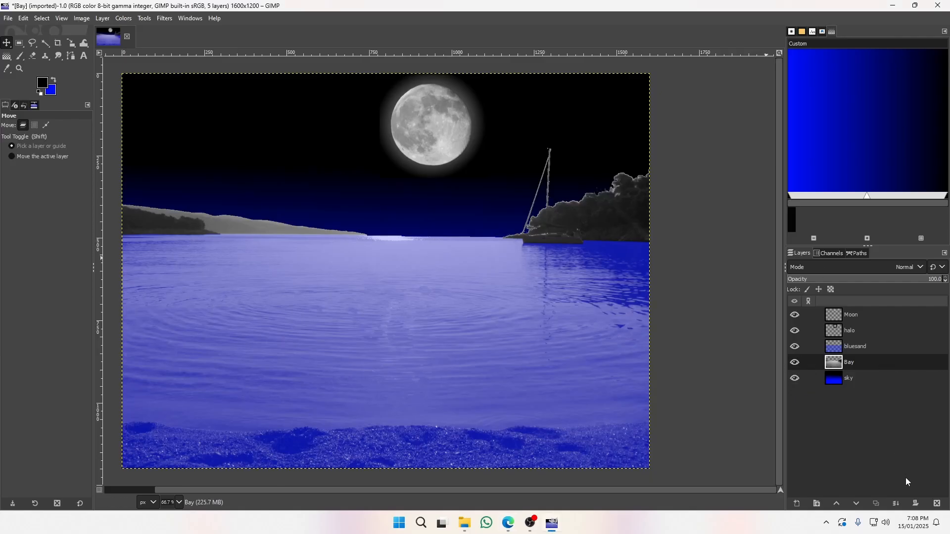
left_click(797, 503)
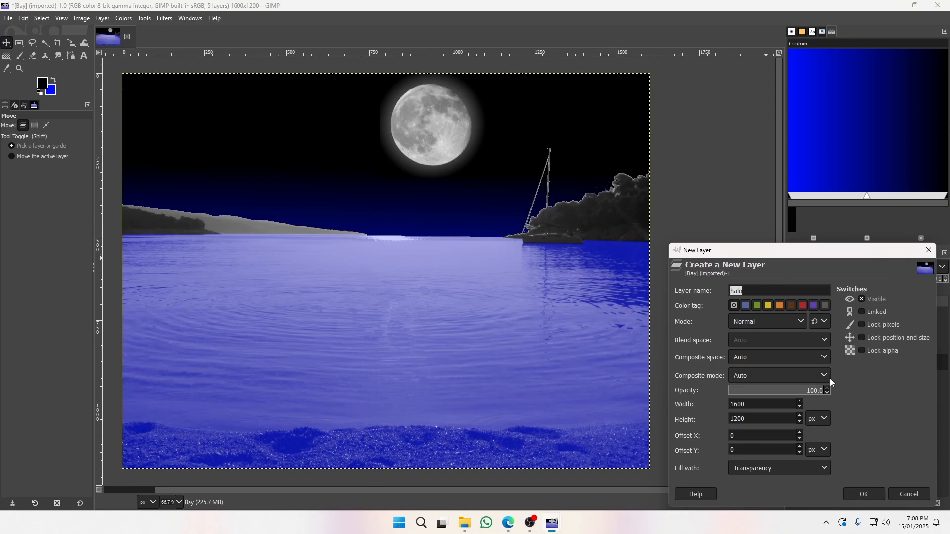
type("lights")
key("Return")
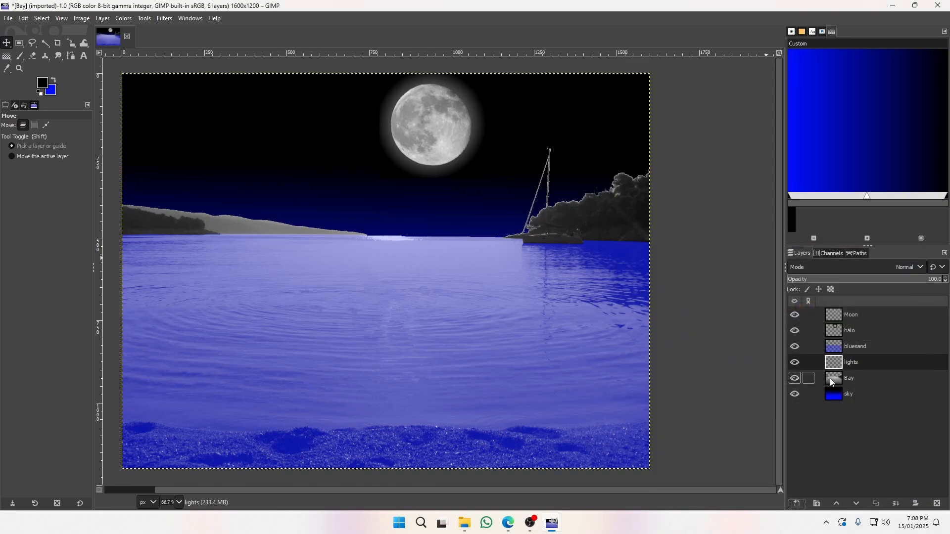
Reorder the lights layer to sit between Moon and halo, checking the reference images in the PDF.
left_click_drag(850, 362, 858, 312)
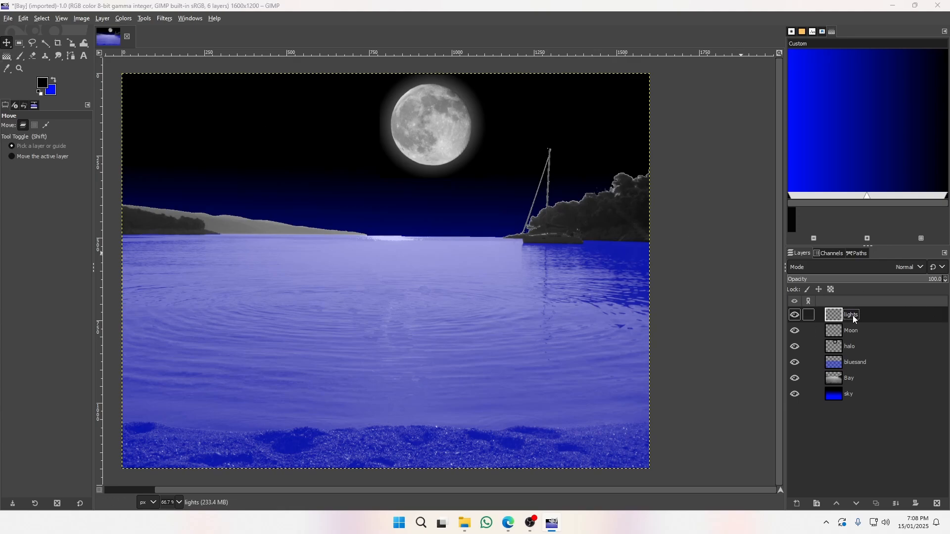
key("alt+Tab")
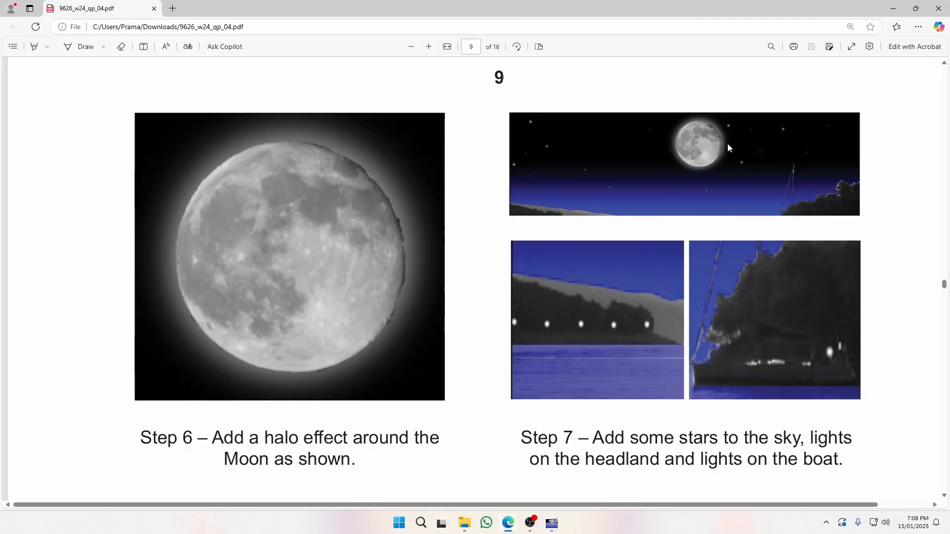
key("alt+Tab")
mouse_move(860, 317)
left_mouse_down()
mouse_move(862, 341)
mouse_move(862, 333)
left_mouse_up()
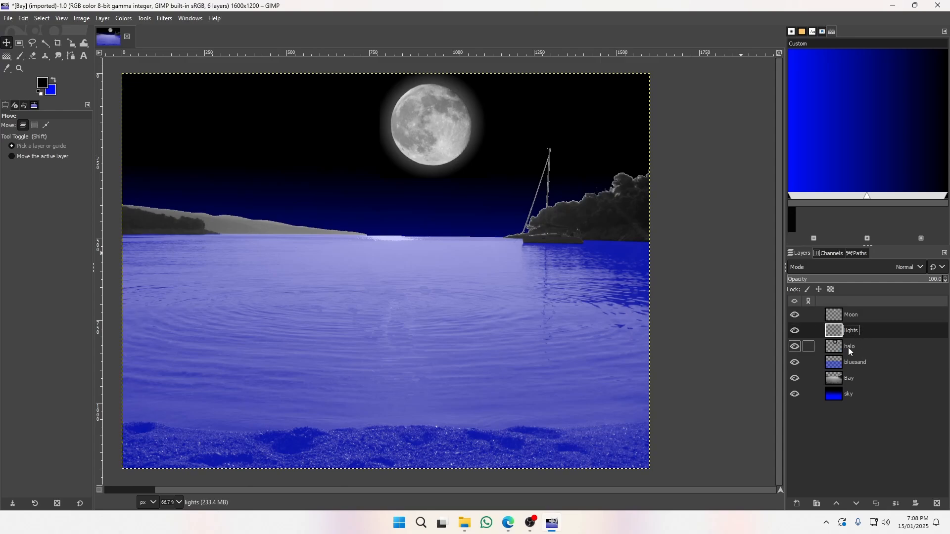
Choose the Paintbrush with a white foreground colour, and undo a trial dab in the sky.
left_click(20, 56)
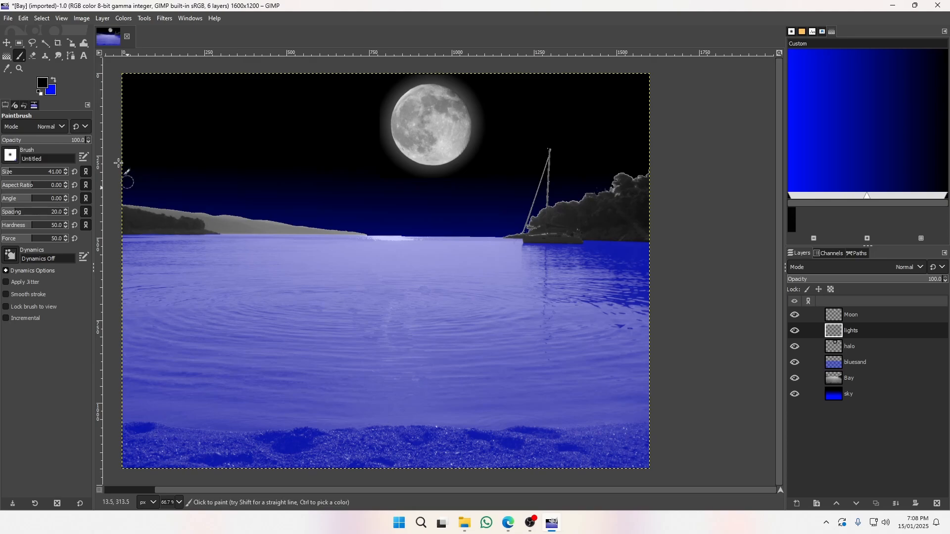
left_click(45, 89)
left_click(11, 36)
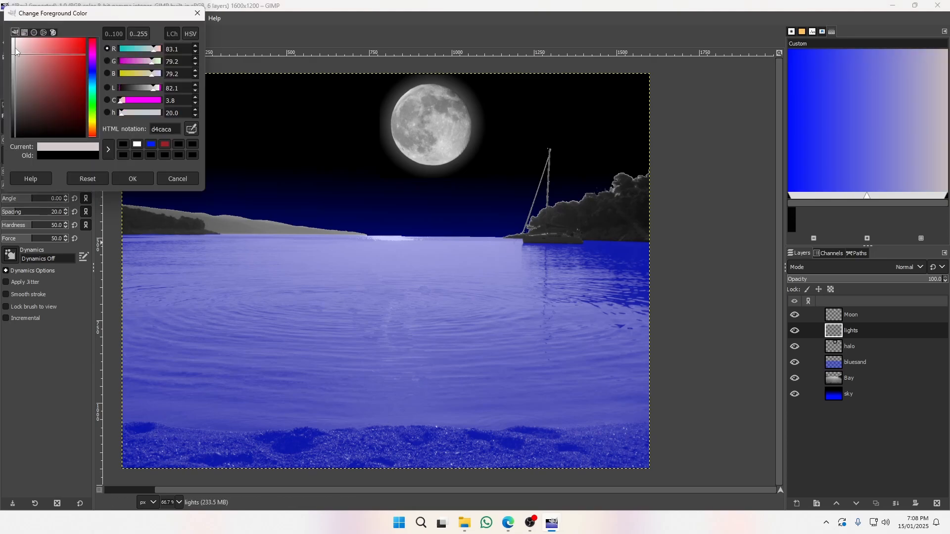
left_click(132, 177)
left_click(183, 120)
key("ctrl+z")
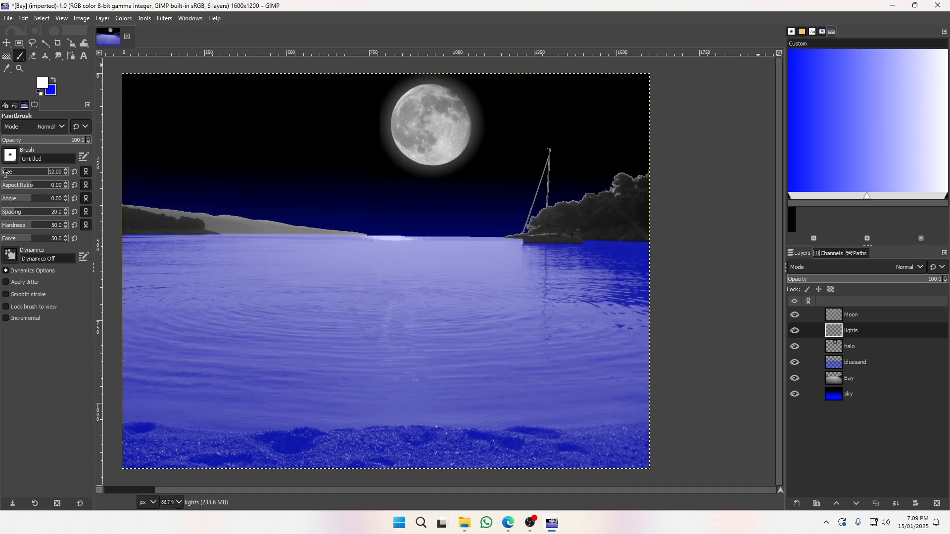
Paint white stars with a size 10 brush in the sky's upper-left area on the lights layer, comparing with the PDF reference in Edge.
left_click(198, 109)
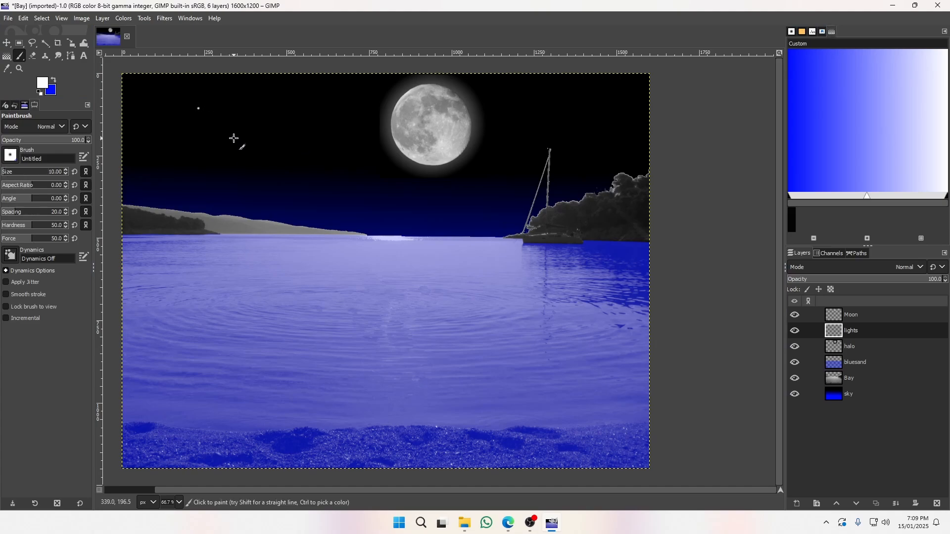
key("alt+Tab")
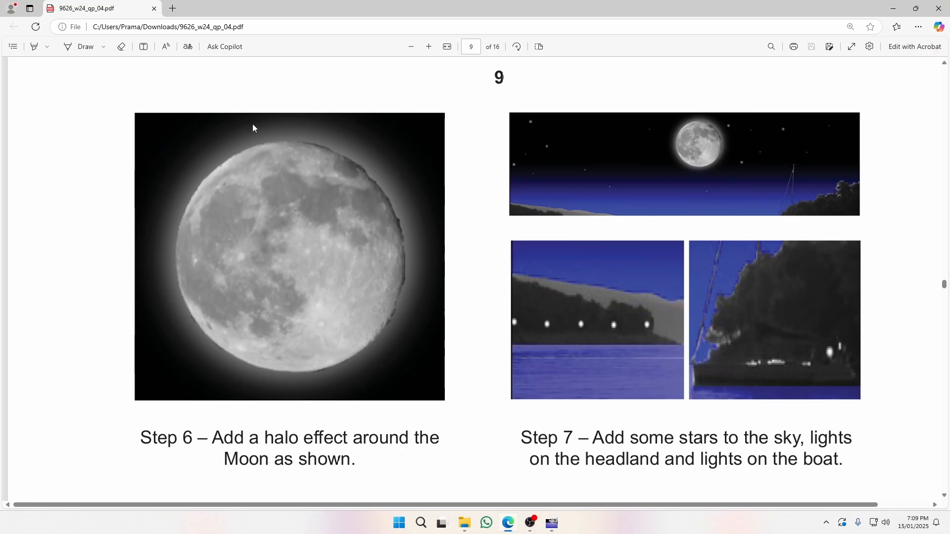
key("alt+Tab")
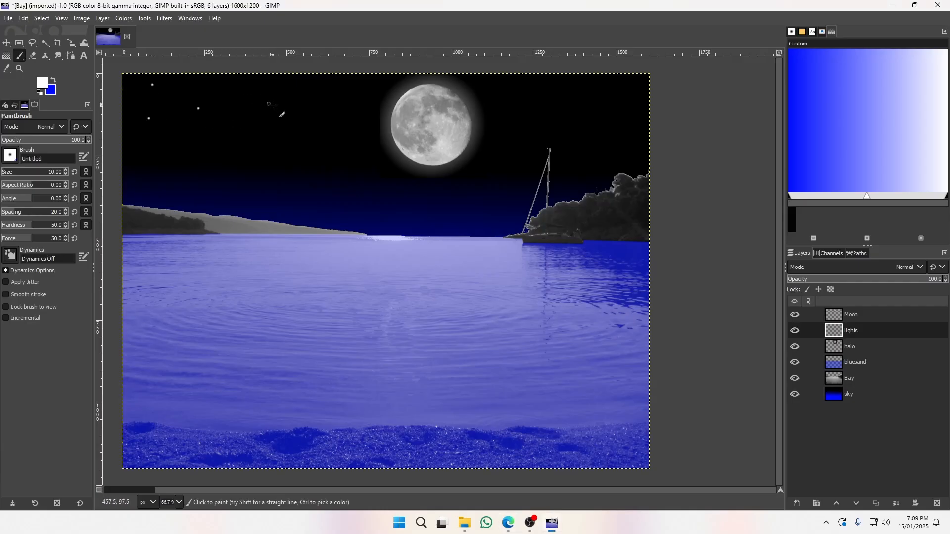
key("alt+Tab")
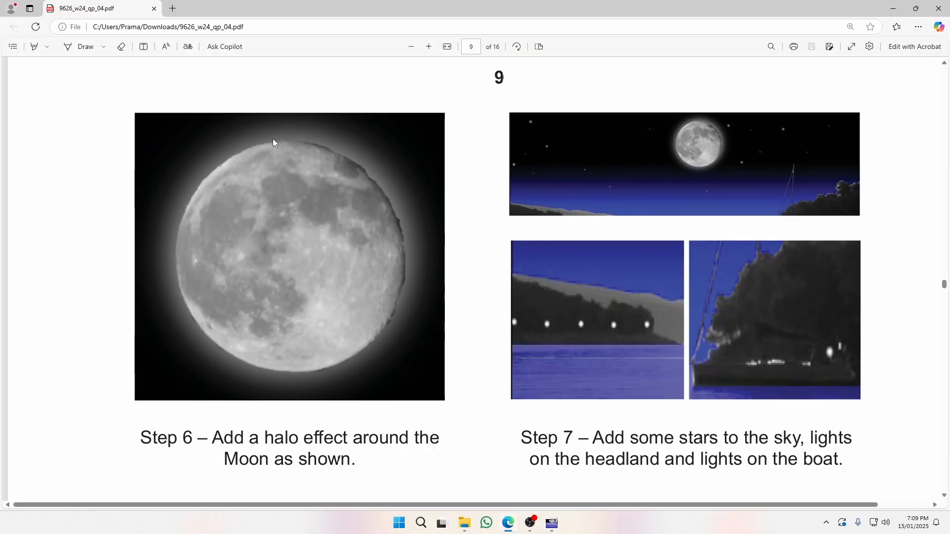
key("alt+Tab")
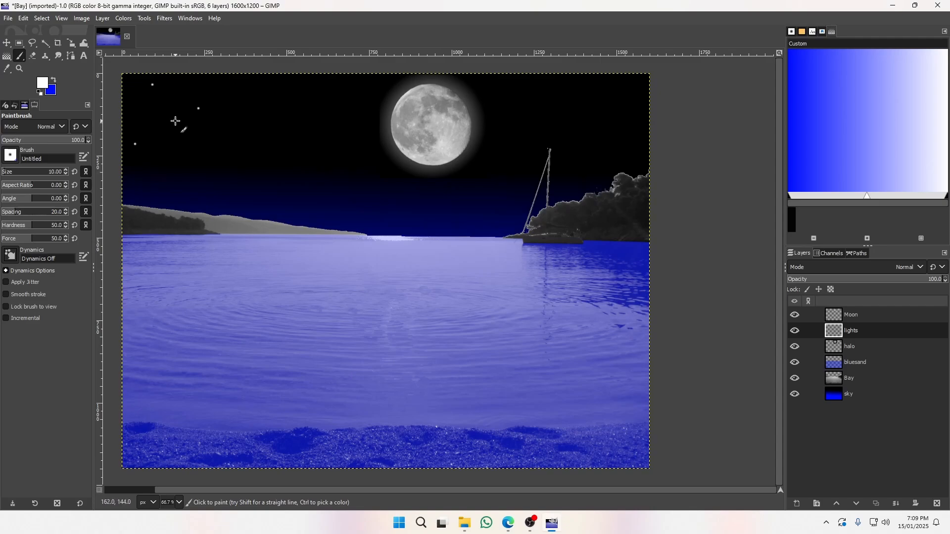
Set the brush size to 5 and paint small white stars across the sky above the left headland, following the PDF reference in Edge.
left_click(66, 173)
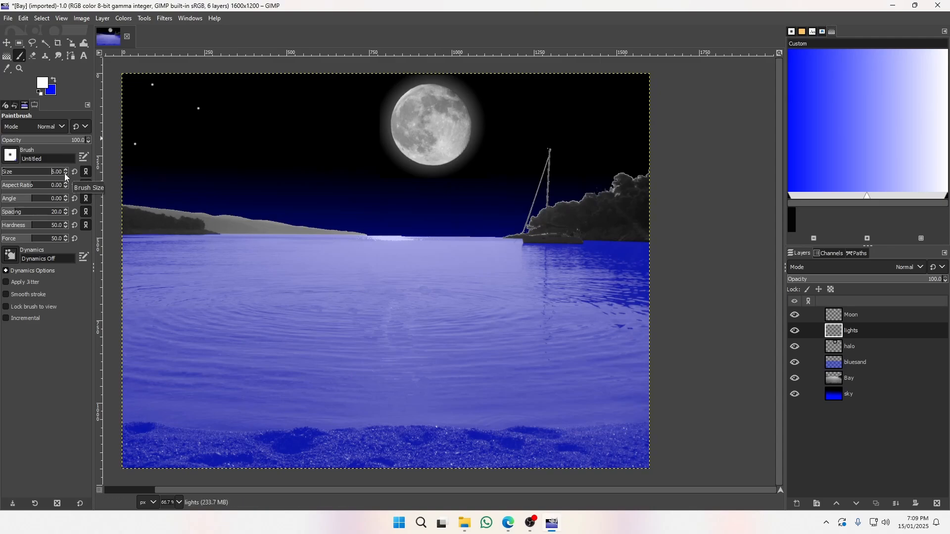
key("alt+Tab")
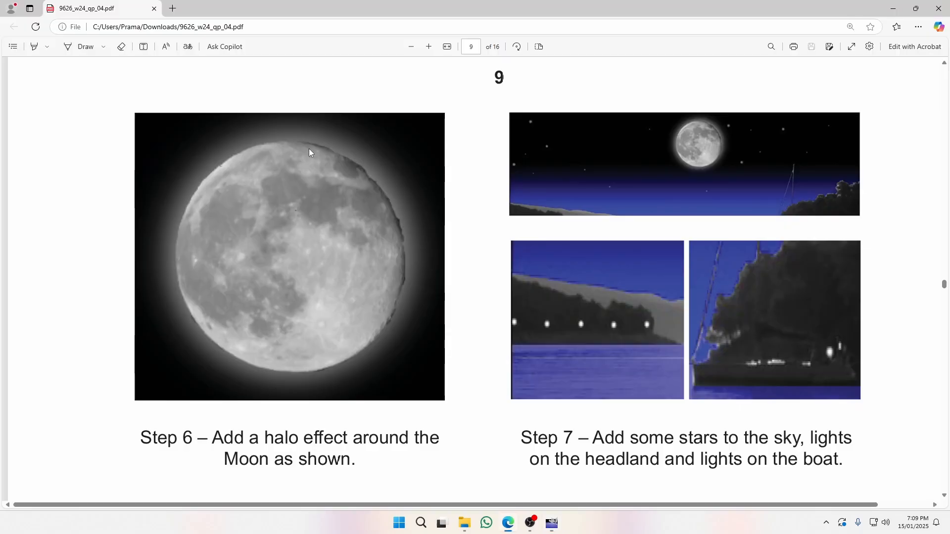
key("alt+Tab")
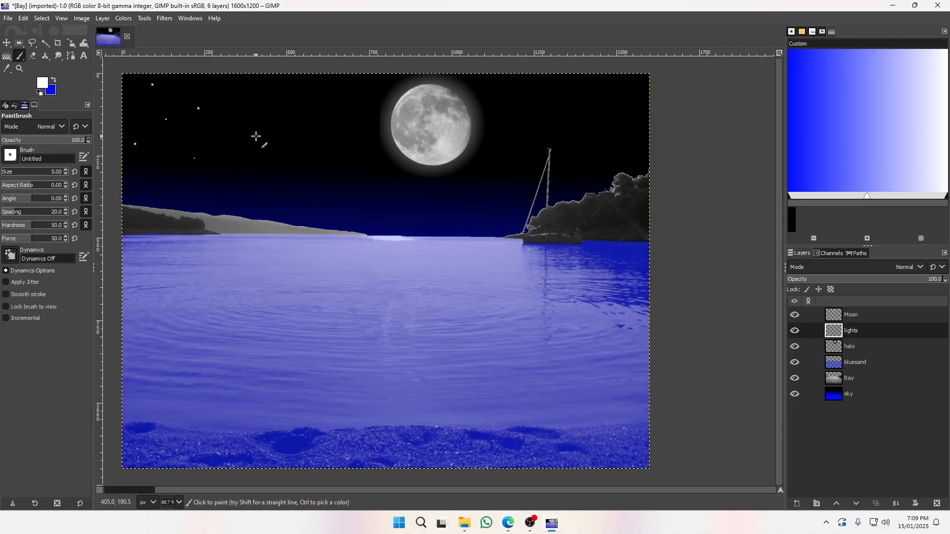
left_click(267, 135)
key("alt+Tab")
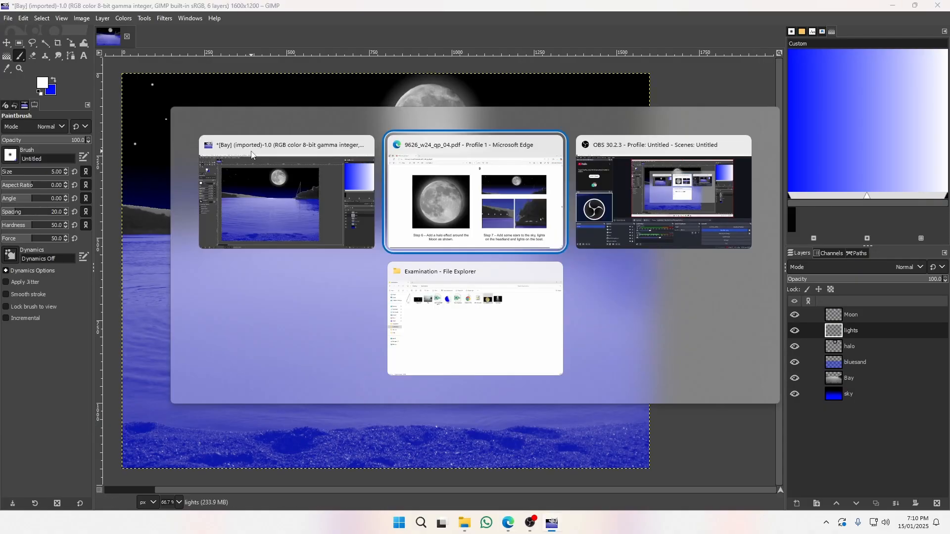
key("alt+Tab")
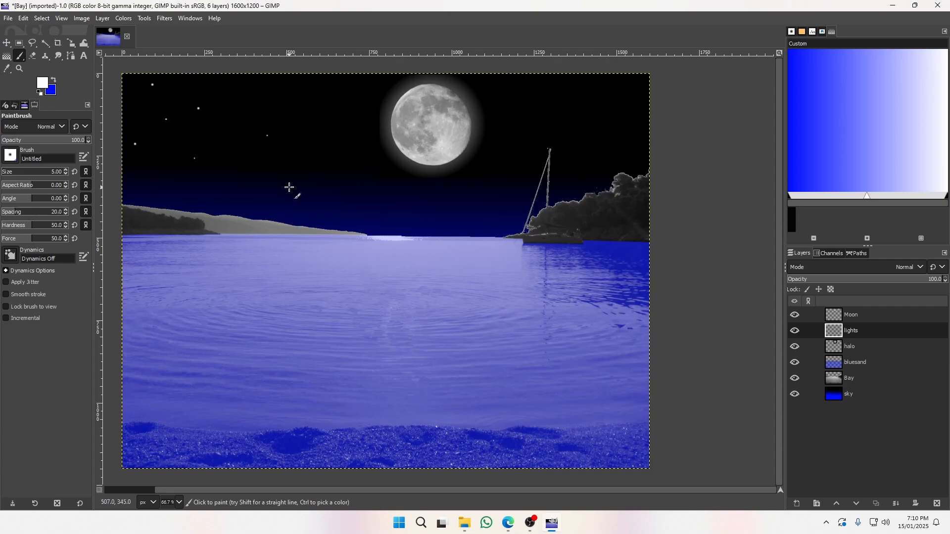
key("alt+Tab")
key("alt+Tab")
Paint more size 5 stars on both sides of the Moon and below it, comparing positions with the Step 7 reference.
left_click(319, 113)
key("alt+Tab")
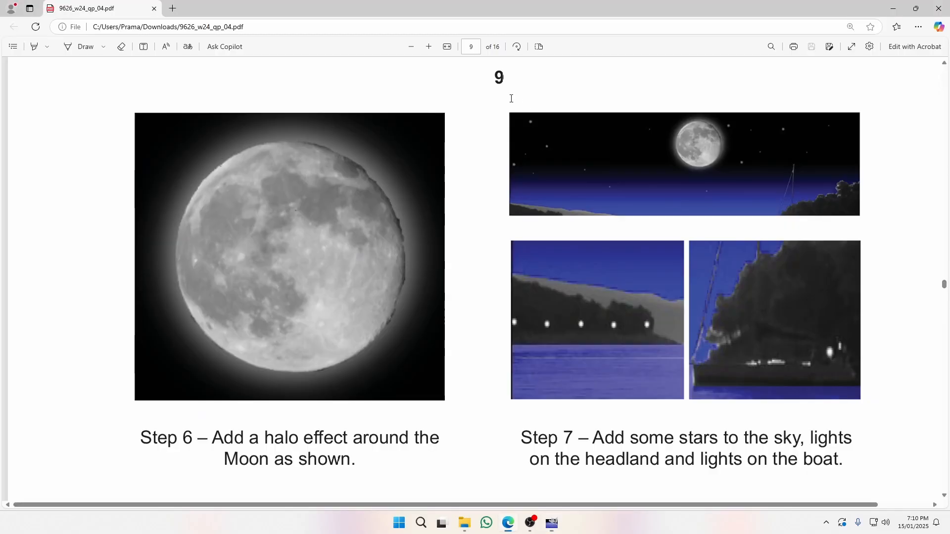
key("alt+Tab")
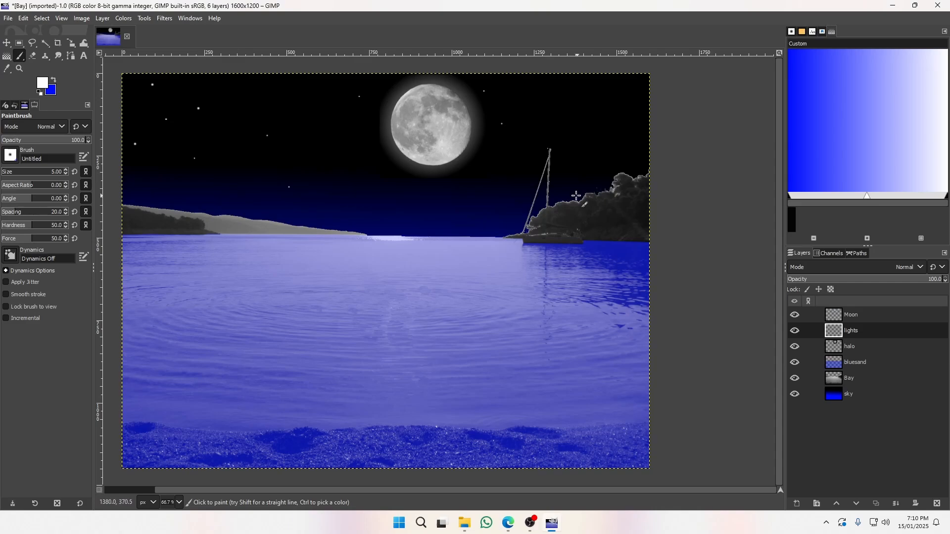
key("alt+Tab")
key("alt+Tab")
key("alt+Tab")
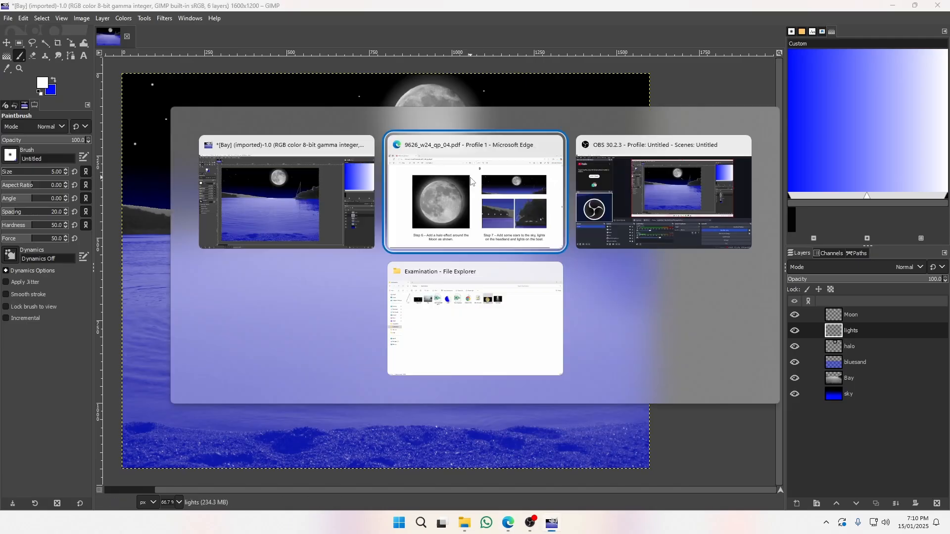
key("alt+Tab")
key("alt+Tab")
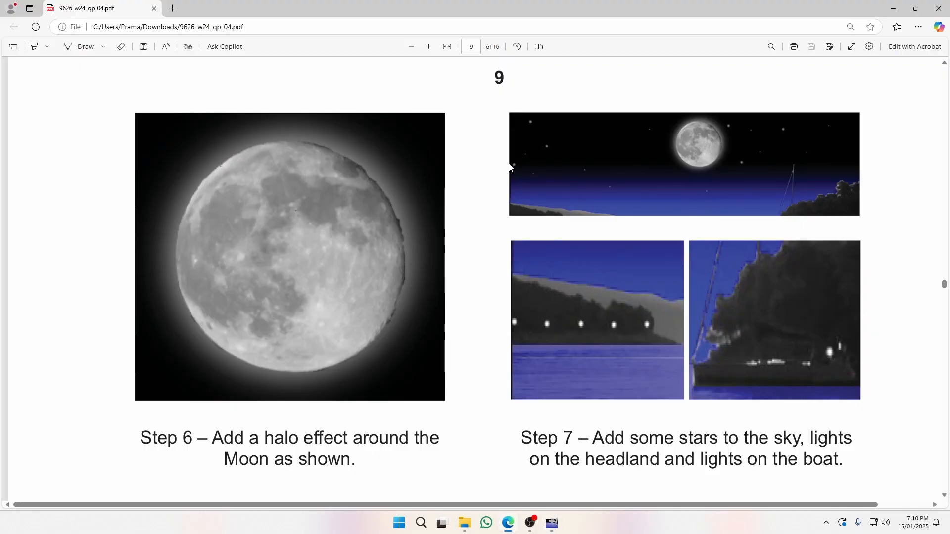
key("alt+Tab")
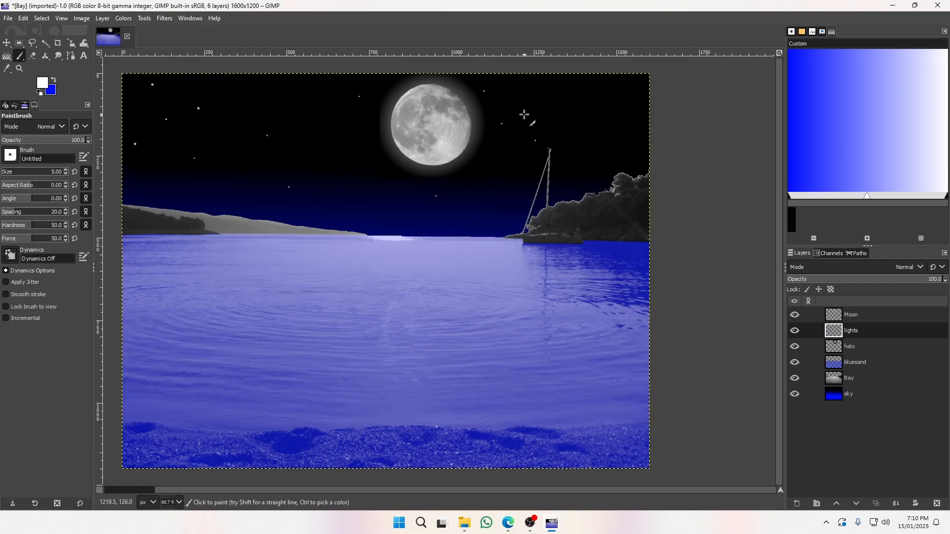
key("alt+Tab")
key("alt+Tab")
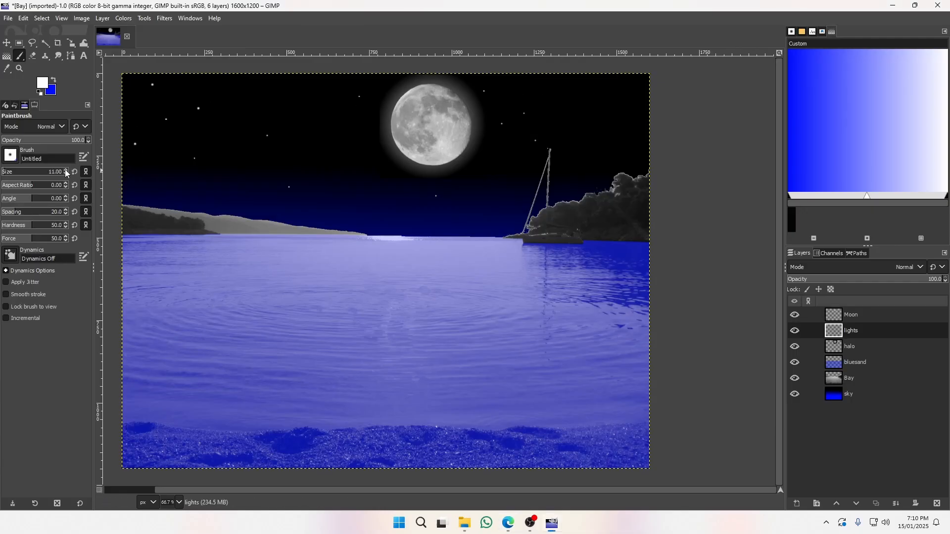
Paint a size 11 star above the boat's mast, plus fainter size 5 stars at 53.3 opacity in the sky's upper-right area.
left_click(559, 97)
left_click(46, 140)
scroll(54, 172, "down", 6)
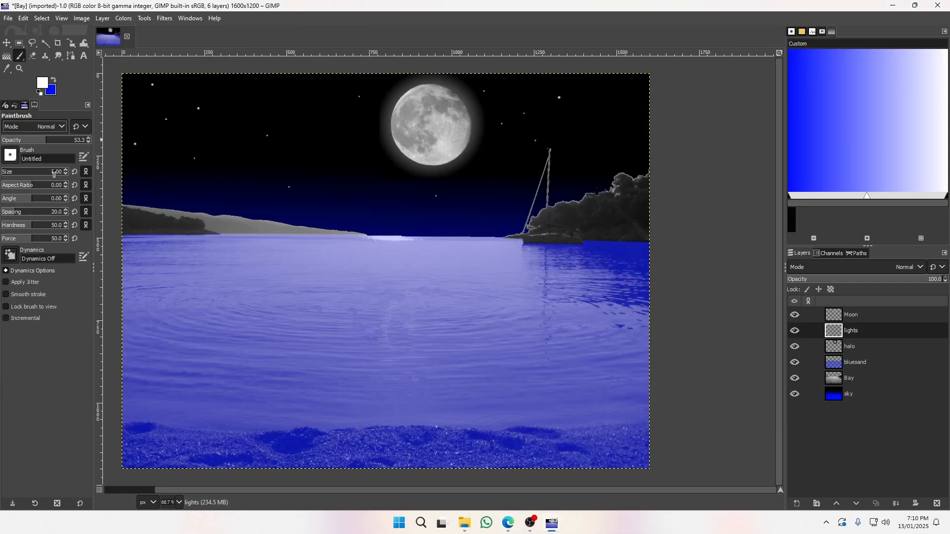
left_click(622, 94)
key("alt+Tab")
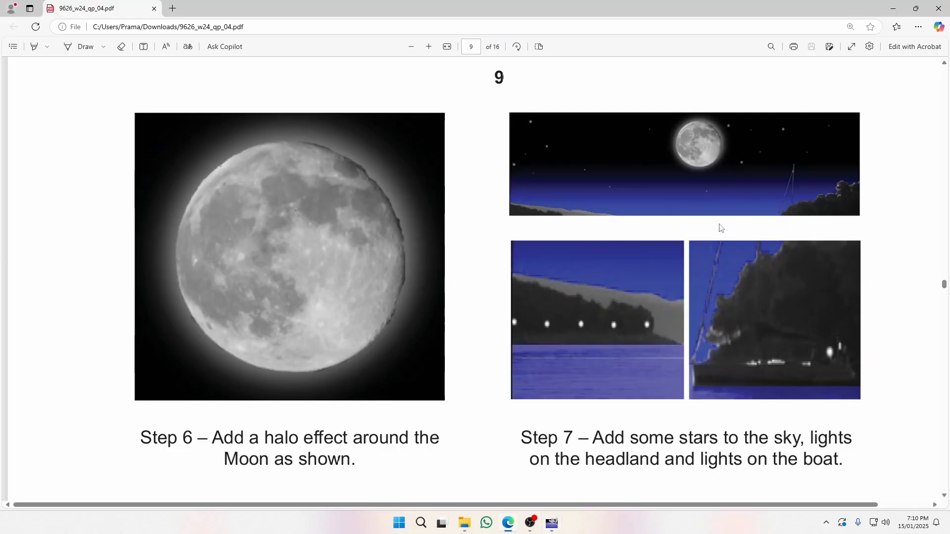
key("alt+Tab")
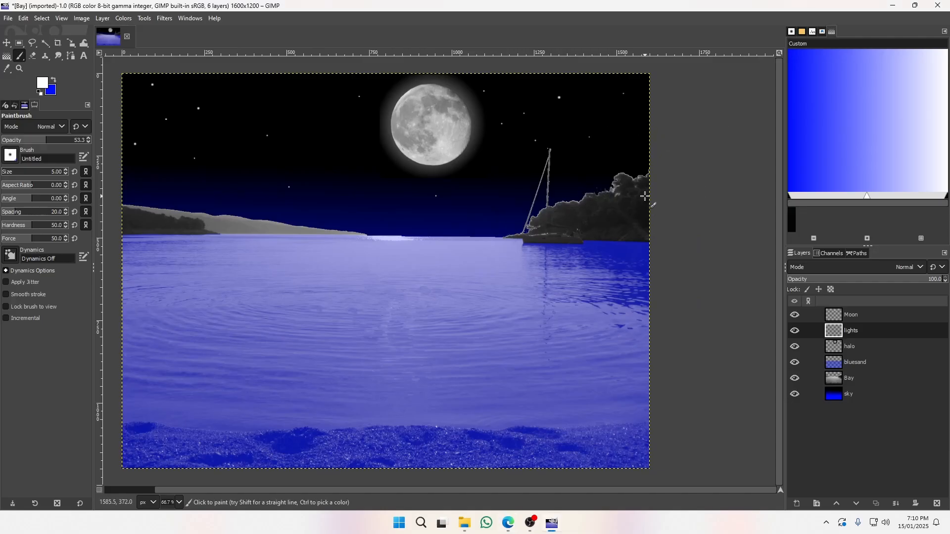
key("alt+Tab")
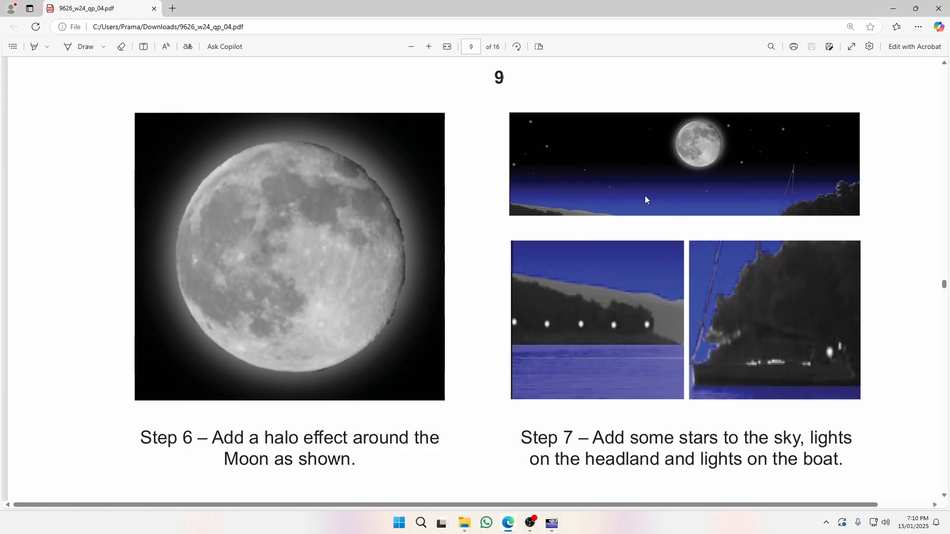
Set the brush size to 12 and paint the first light near the right end of the dark left headland.
key("alt+Tab")
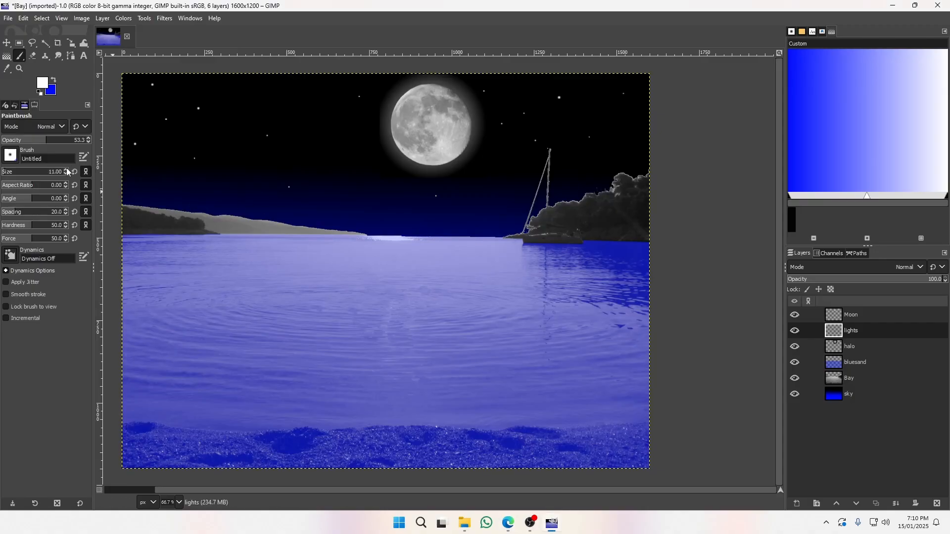
key("alt+Tab")
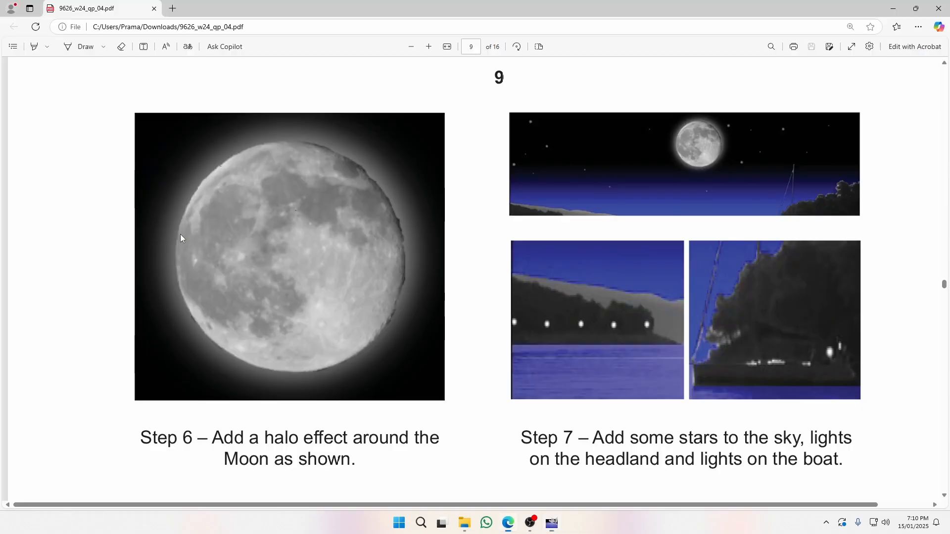
key("alt+Tab")
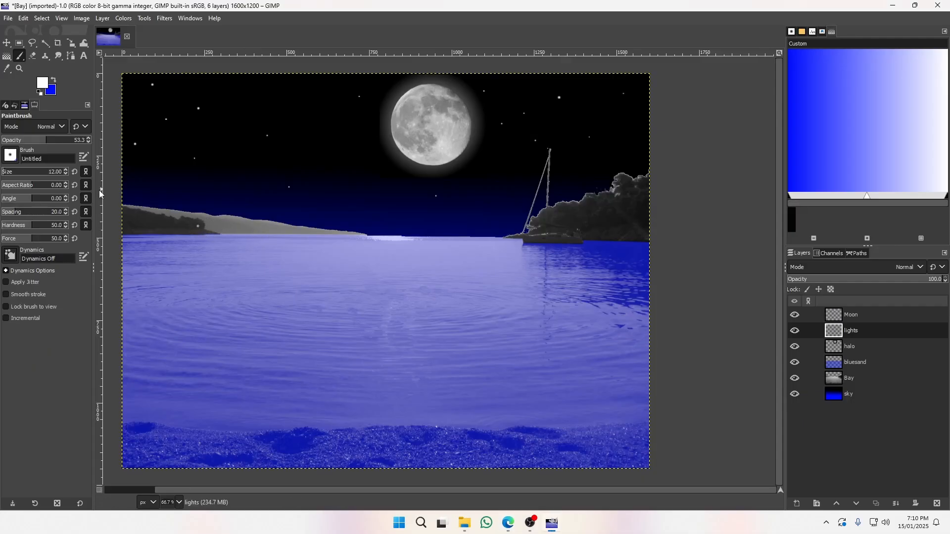
key("alt+Tab")
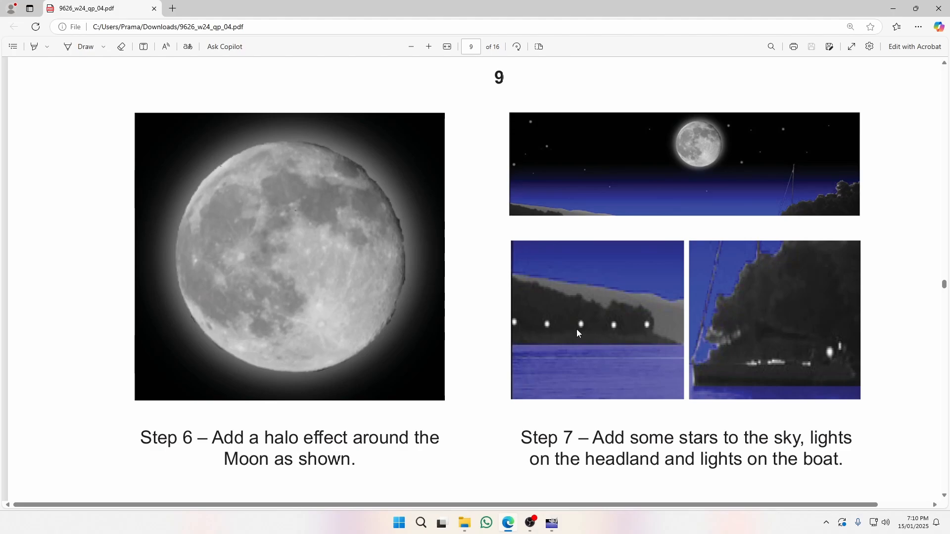
Check the full finished picture in the PDF and paint four more evenly spaced lights along the dark left headland.
scroll(614, 321, "up", 15)
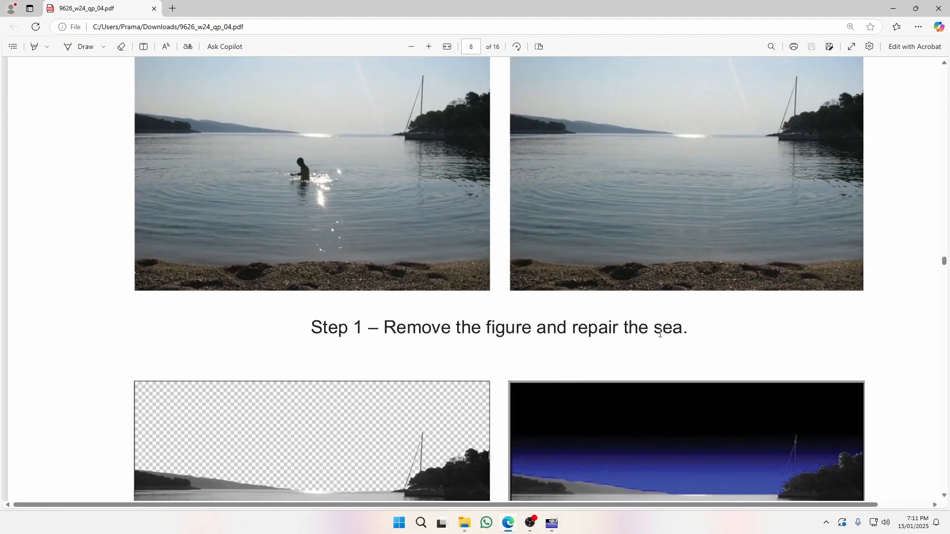
scroll(670, 329, "down", 5)
scroll(670, 329, "down", 12)
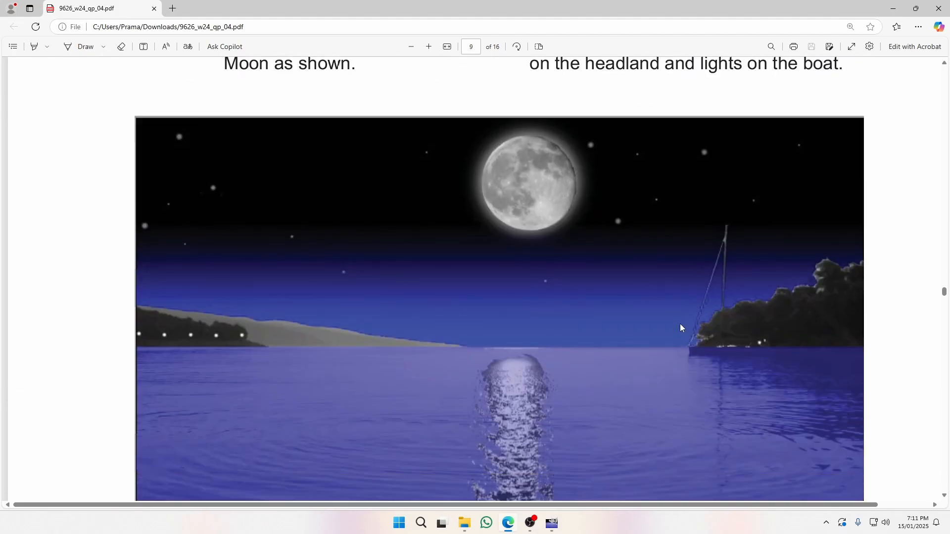
scroll(680, 323, "down", 2)
scroll(213, 225, "up", 1)
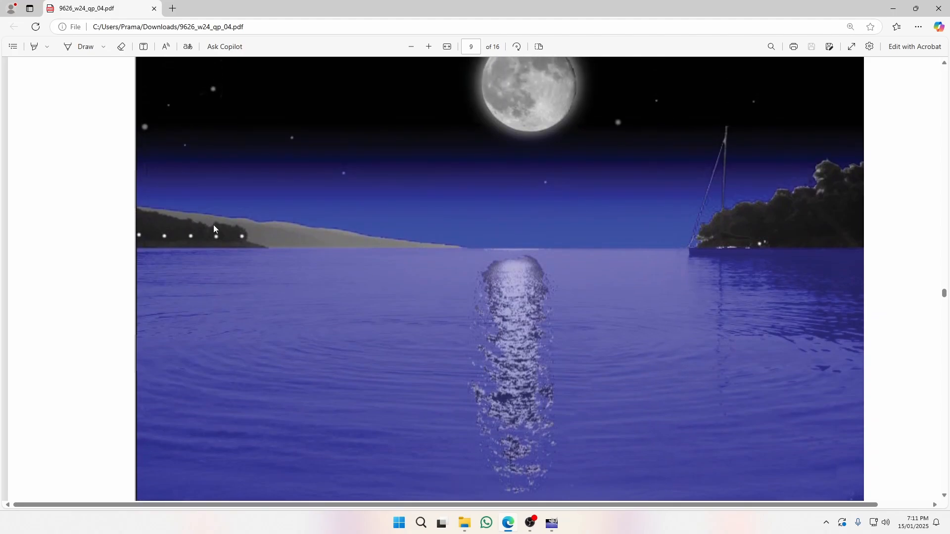
key("alt+Tab")
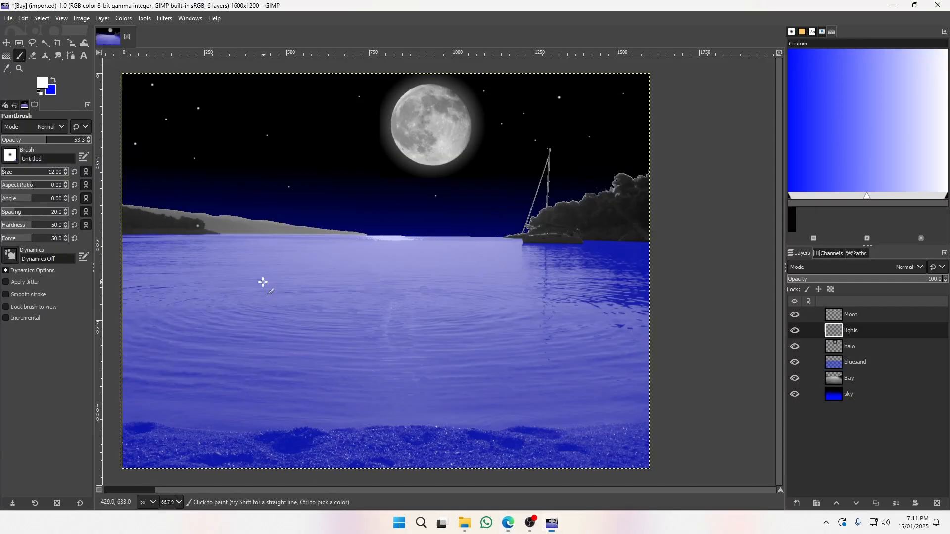
left_click(178, 227)
left_click(160, 226)
left_click(143, 226)
left_click(130, 226)
Compare the moored boat with the Step 7 reference, then try a size 12 dab on its cabin with the Paintbrush and undo it.
key("alt+Tab")
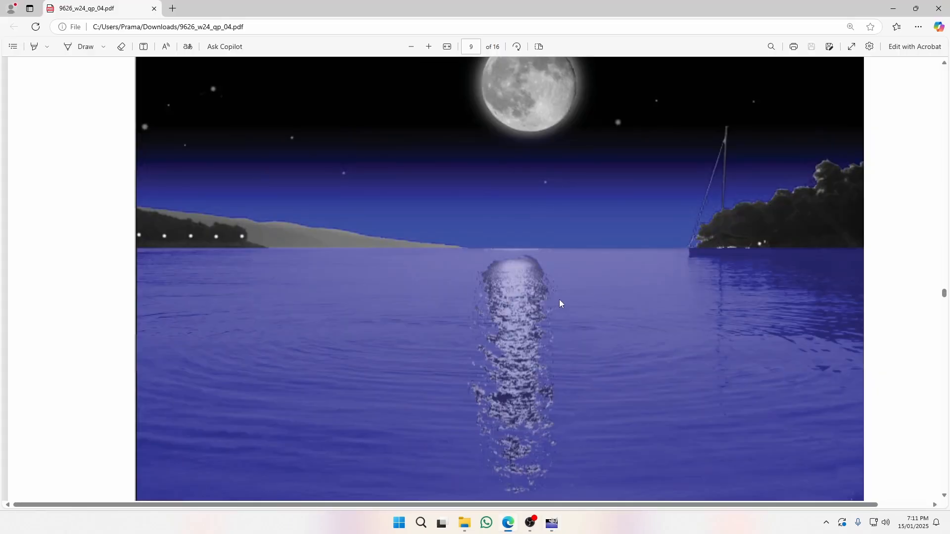
scroll(768, 245, "up", 8)
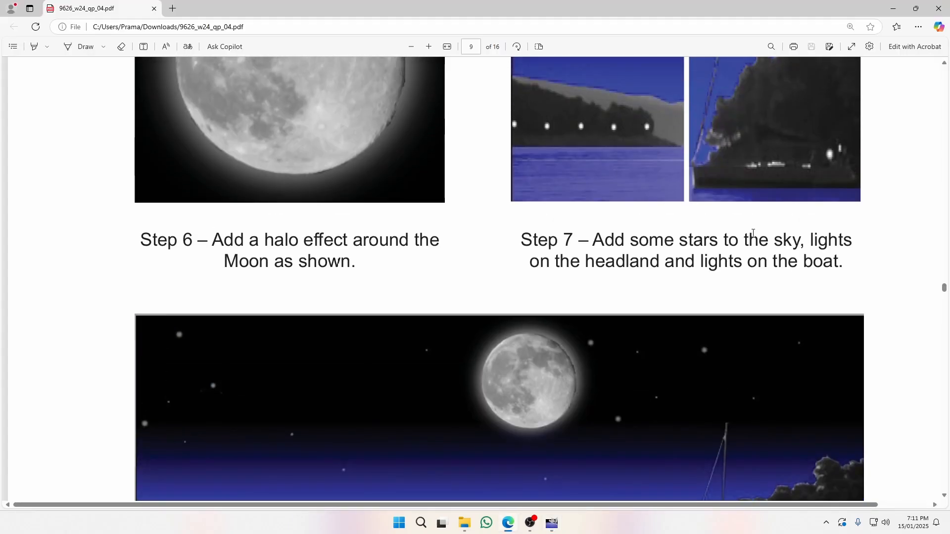
key("alt+Tab")
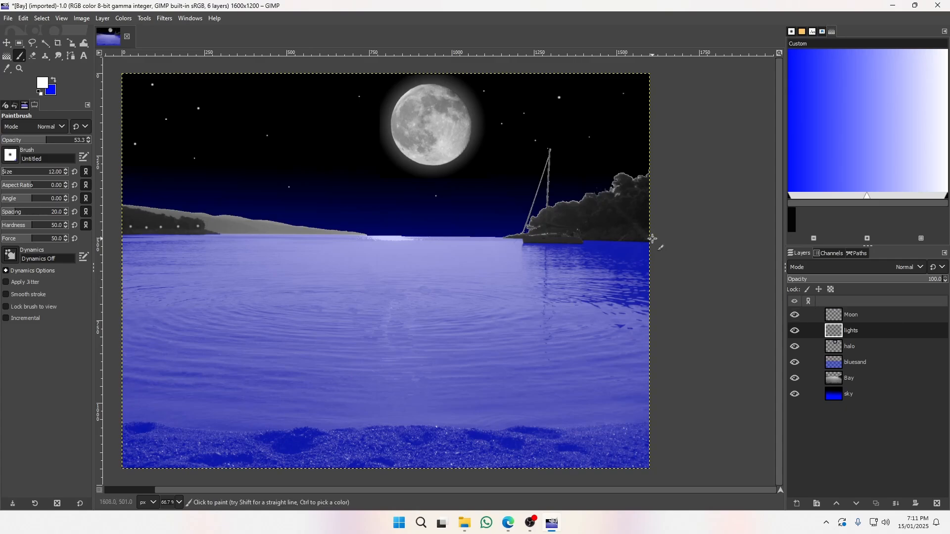
key("z")
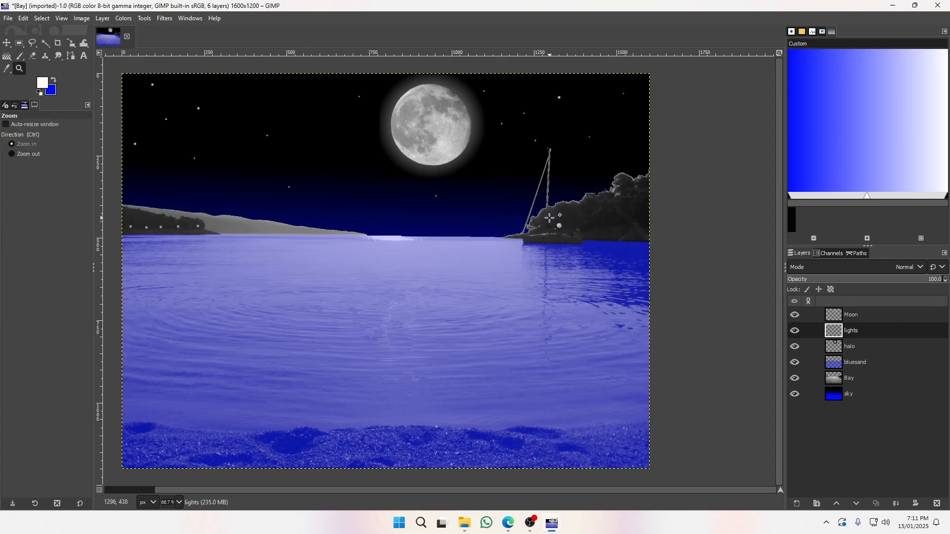
left_click_drag(530, 211, 587, 263)
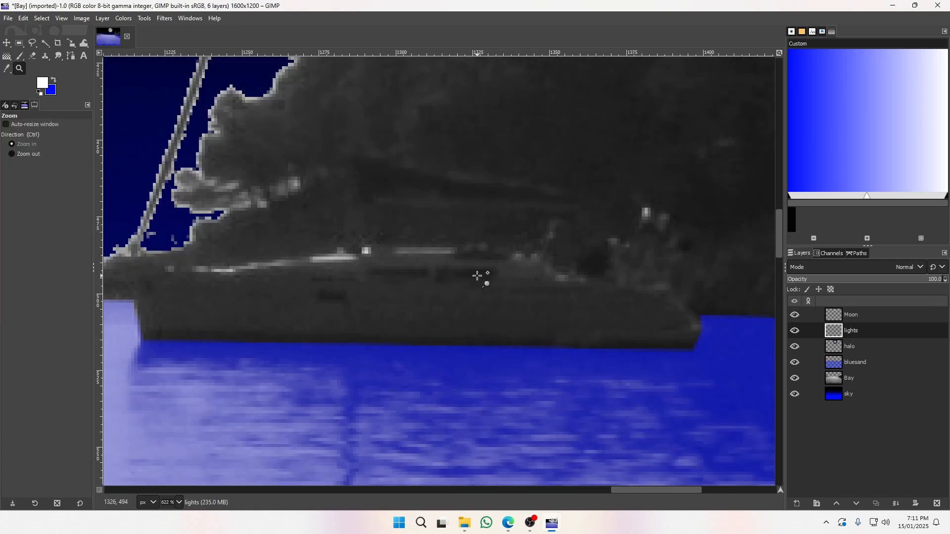
left_click_drag(447, 270, 496, 278)
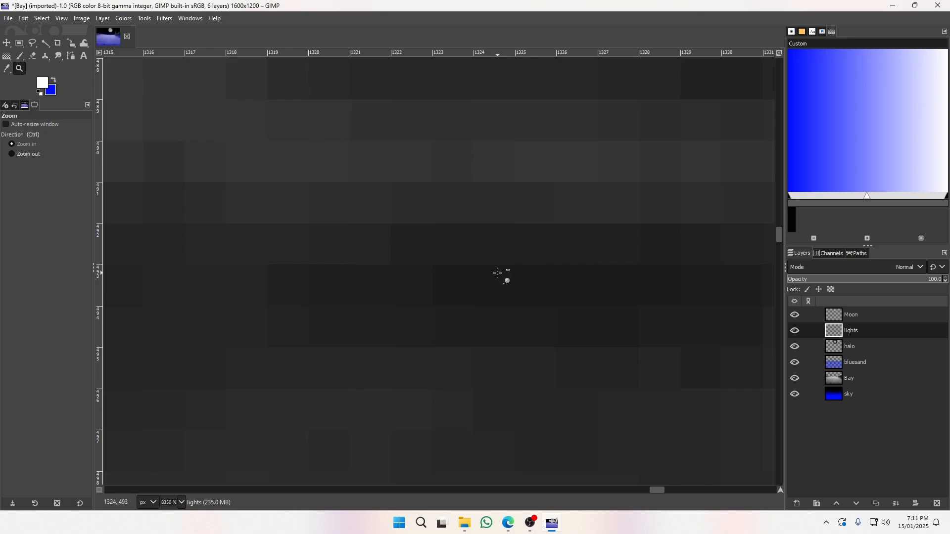
scroll(498, 273, "down", 8)
scroll(497, 273, "down", 2)
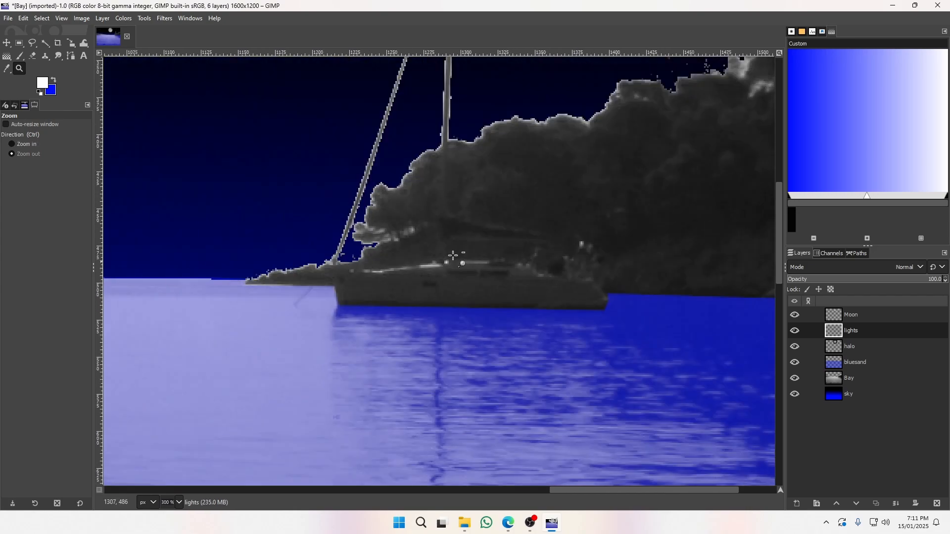
left_click(20, 56)
key("alt+Tab")
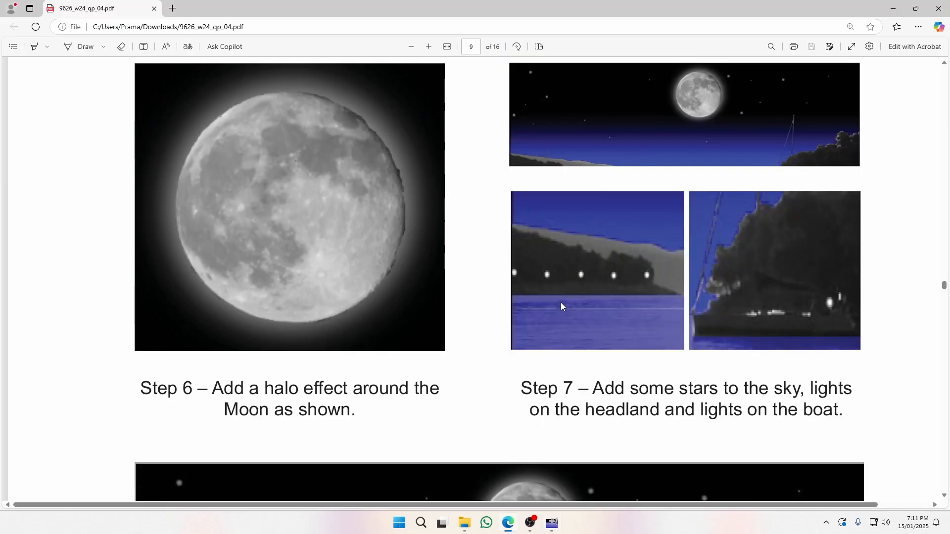
key("alt+Tab")
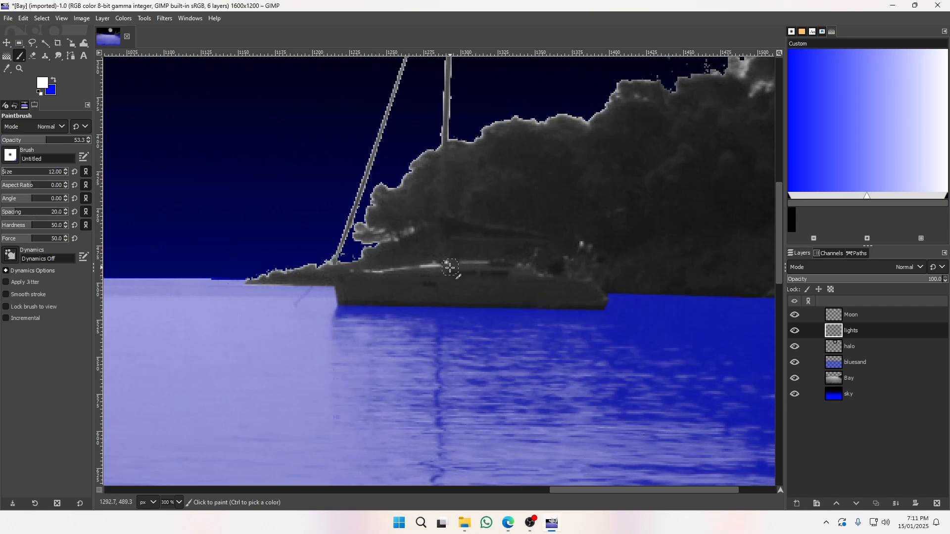
left_click(453, 271)
key("ctrl+z")
Set the brush size to 5 and paint two short horizontal window lights on the boat's cabin, checking them against the reference.
left_click(65, 173)
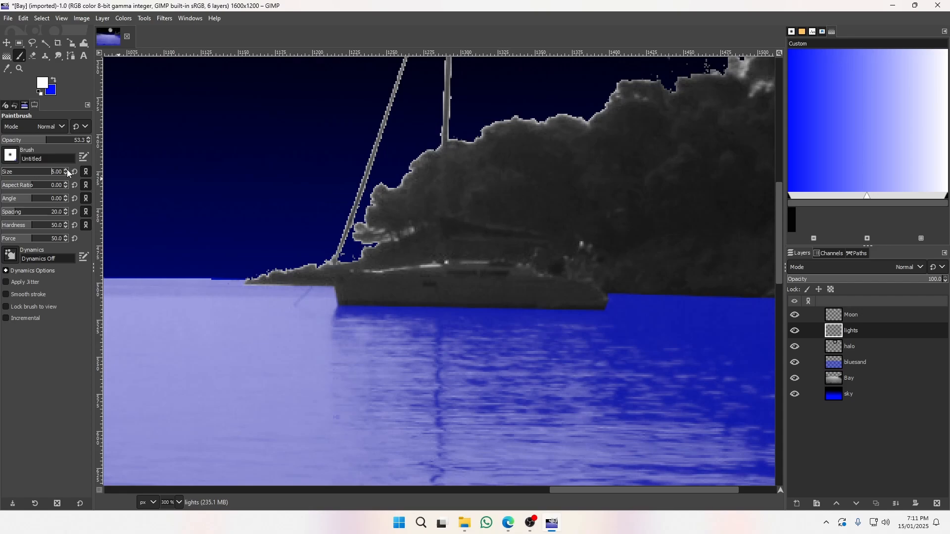
mouse_move(487, 274)
left_mouse_down()
mouse_move(501, 272)
mouse_move(455, 273)
left_mouse_up()
key("alt+Tab")
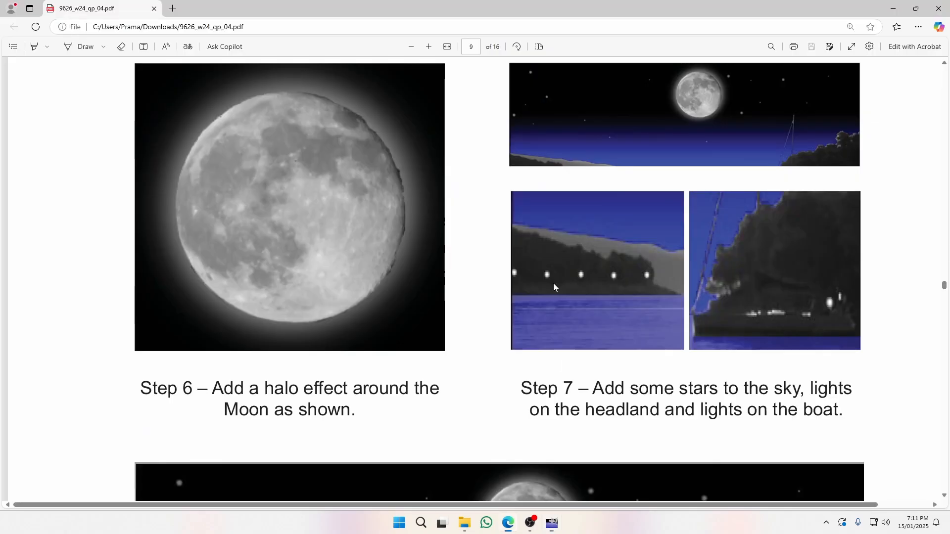
key("alt+Tab")
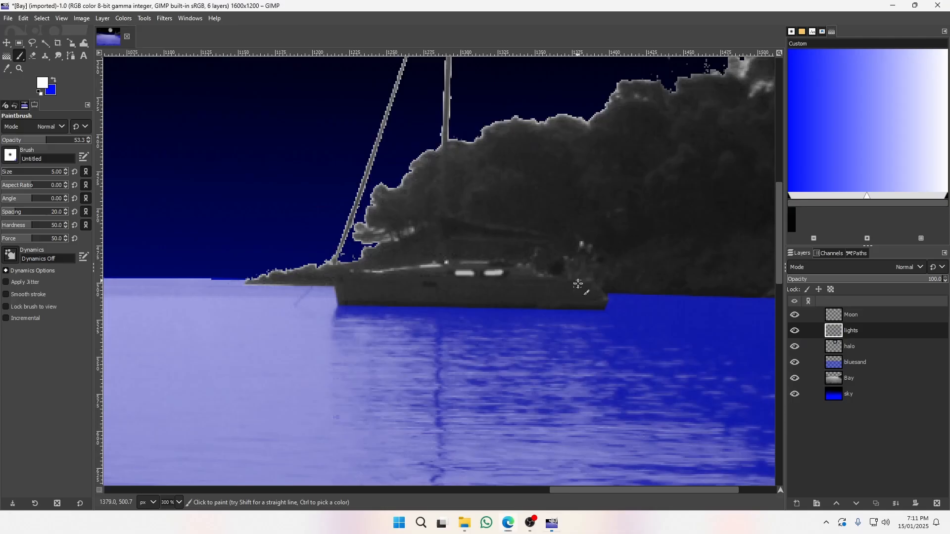
Paint two round lights above the boat's stern and a third short window light on its cabin, checking the Step 7 reference.
left_click(564, 261)
left_click(579, 247)
key("alt+Tab")
key("alt+Tab")
left_click_drag(436, 271, 418, 273)
Review the whole picture against the final reference image in the PDF and read the Step 8 instruction about the Moon's reflection.
key("z")
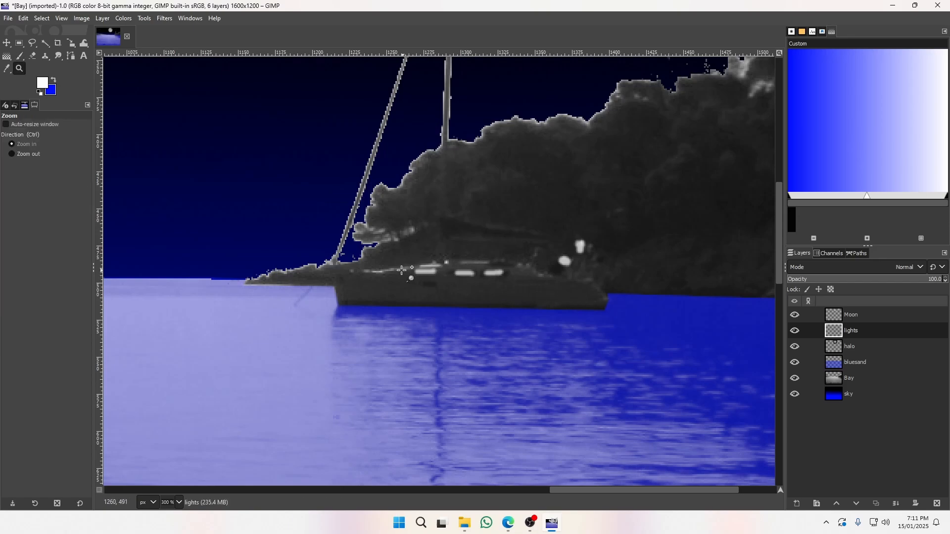
left_click(366, 272, "ctrl")
left_click(366, 272, "ctrl")
left_click(364, 267, "ctrl")
left_click(363, 266, "ctrl")
left_click(363, 266, "ctrl")
left_click_drag(314, 304, 451, 309)
key("alt+Tab")
scroll(451, 310, "down", 8)
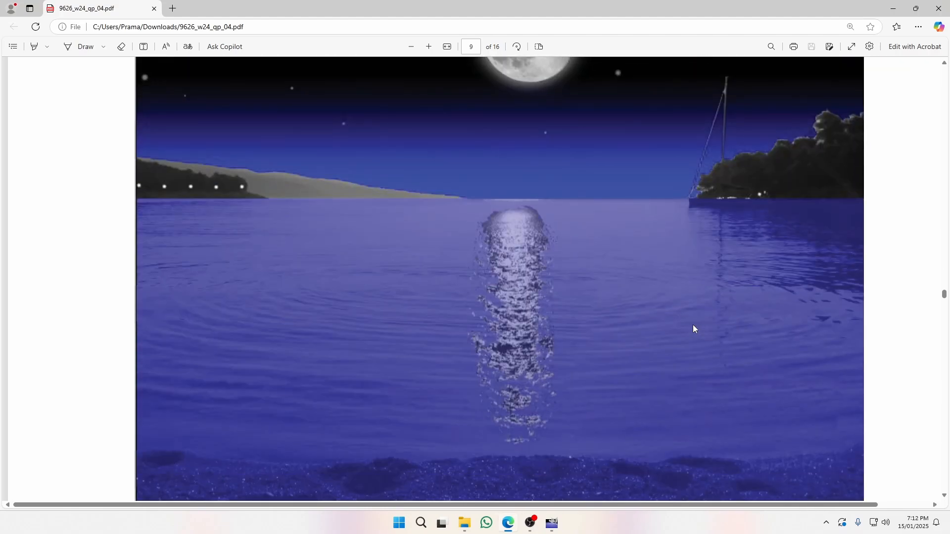
scroll(692, 328, "up", 5)
scroll(686, 328, "up", 1)
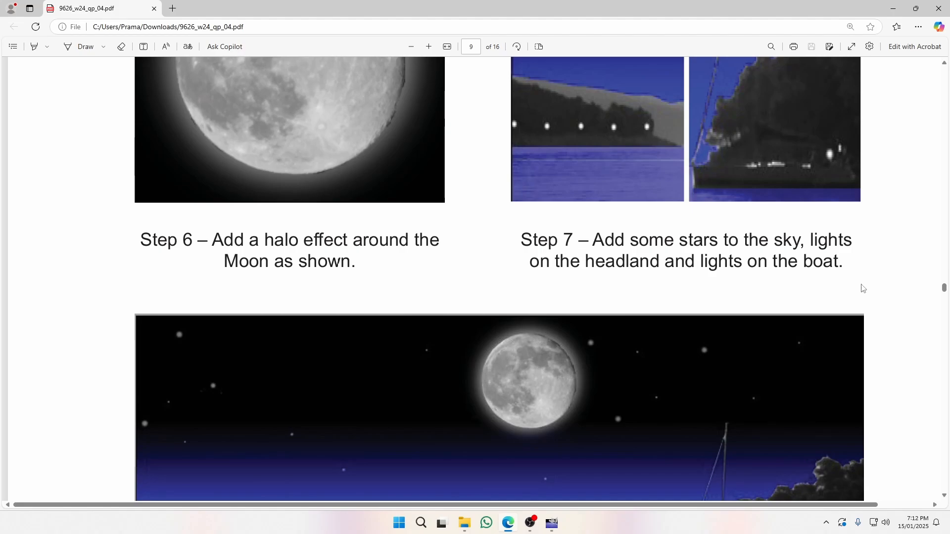
scroll(652, 314, "down", 10)
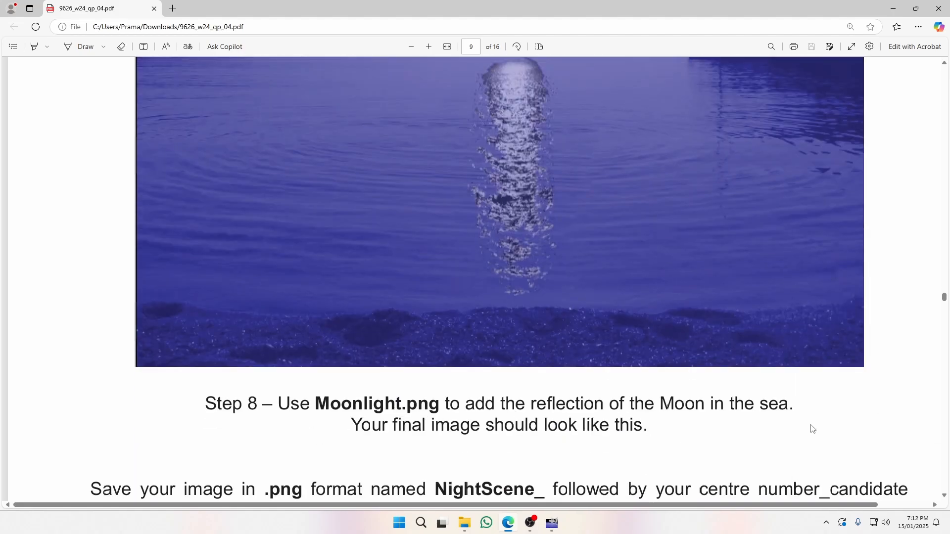
scroll(647, 424, "up", 5)
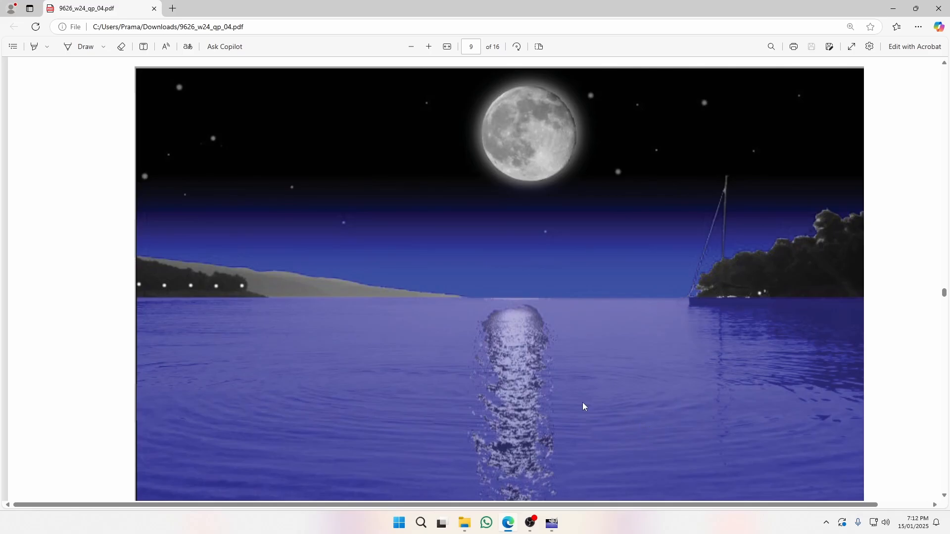
Add Moonlight from the Examination folder as a new layer and remove its black background using Fuzzy Select.
key("alt+Tab")
key("Tab")
key("Tab")
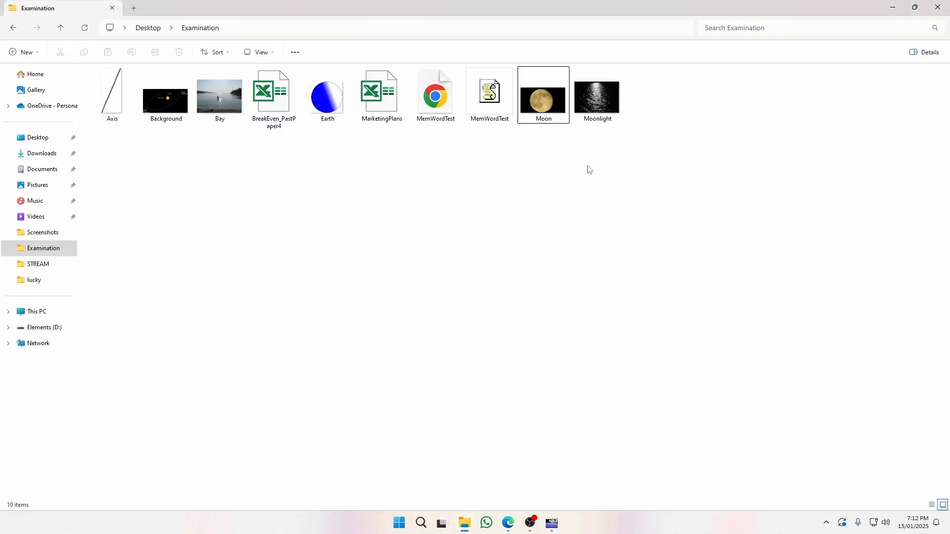
left_click(598, 96)
key("alt+Tab")
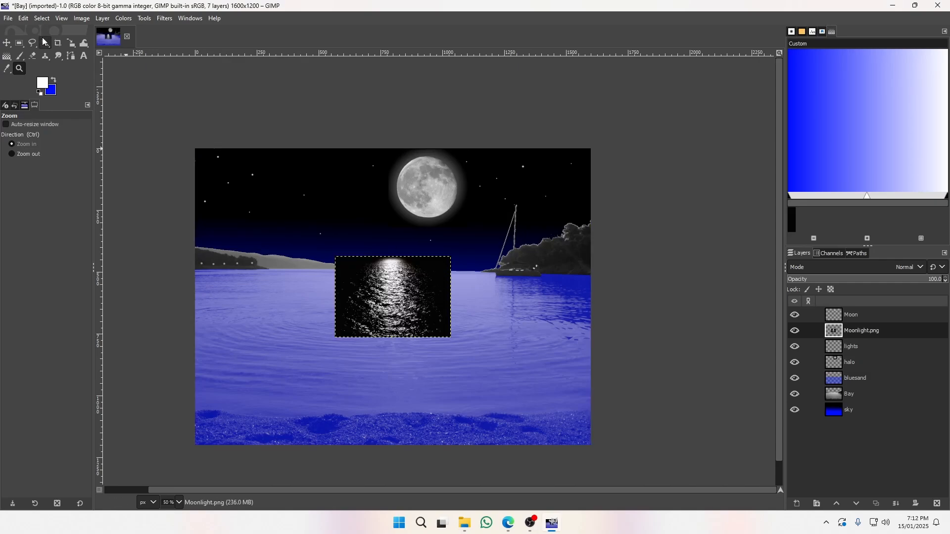
left_click(45, 42)
left_click(434, 272)
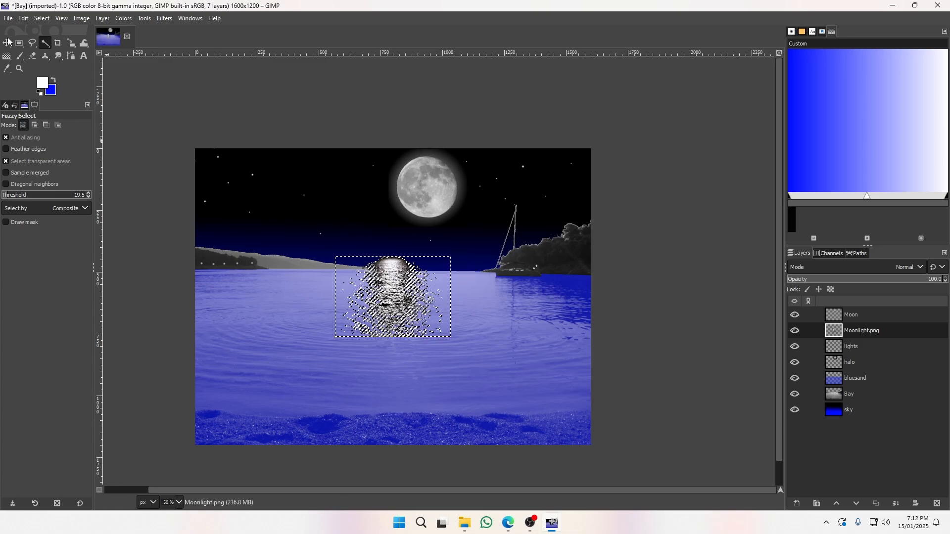
key("m")
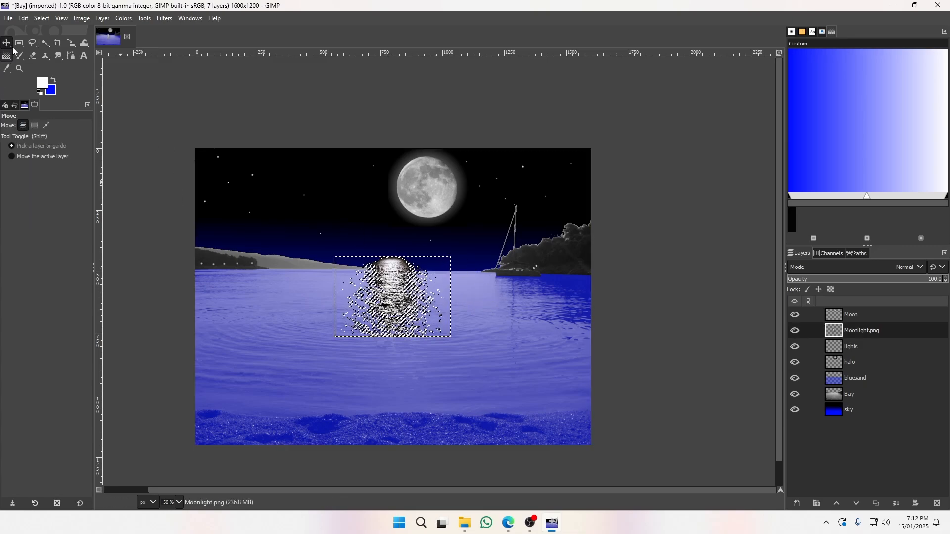
left_click_drag(400, 267, 429, 302)
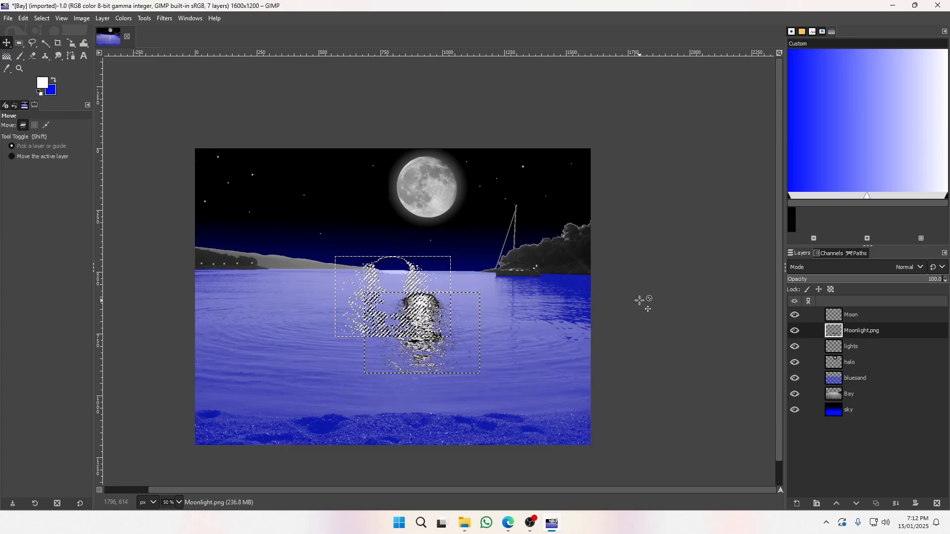
left_click(20, 68)
key("ctrl+z")
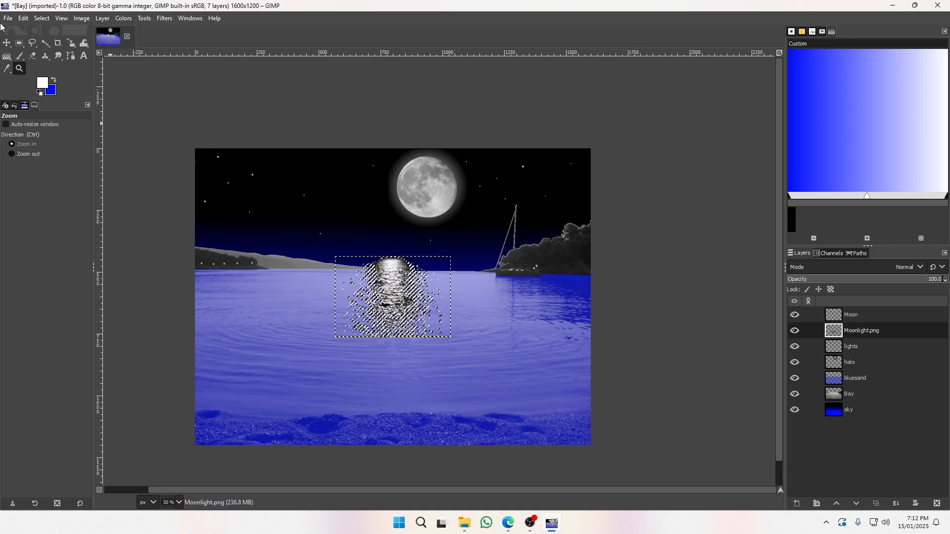
Clear the selection and move the moonlight reflection onto the sea just below the horizon, checking its placement against the final reference image.
left_click(20, 43)
left_click(10, 44)
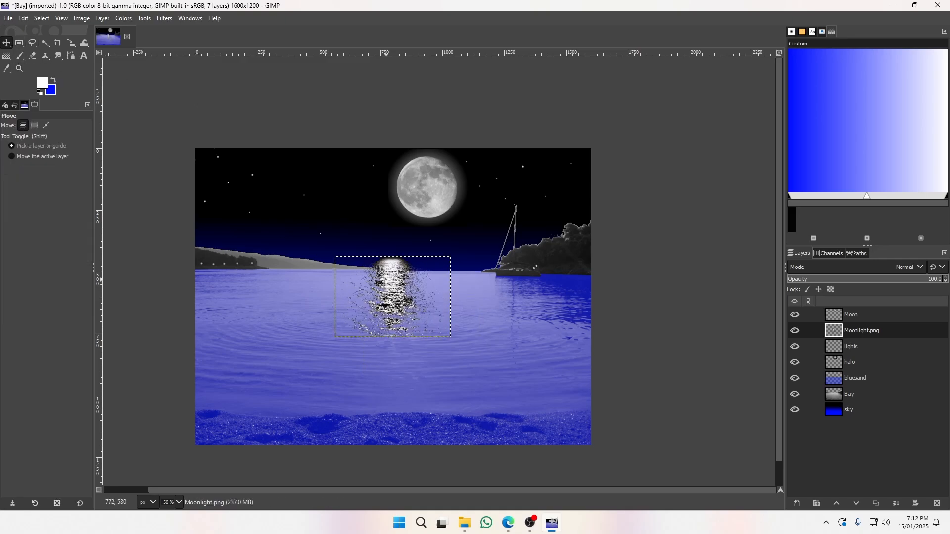
left_click_drag(388, 266, 421, 280)
key("alt+Tab")
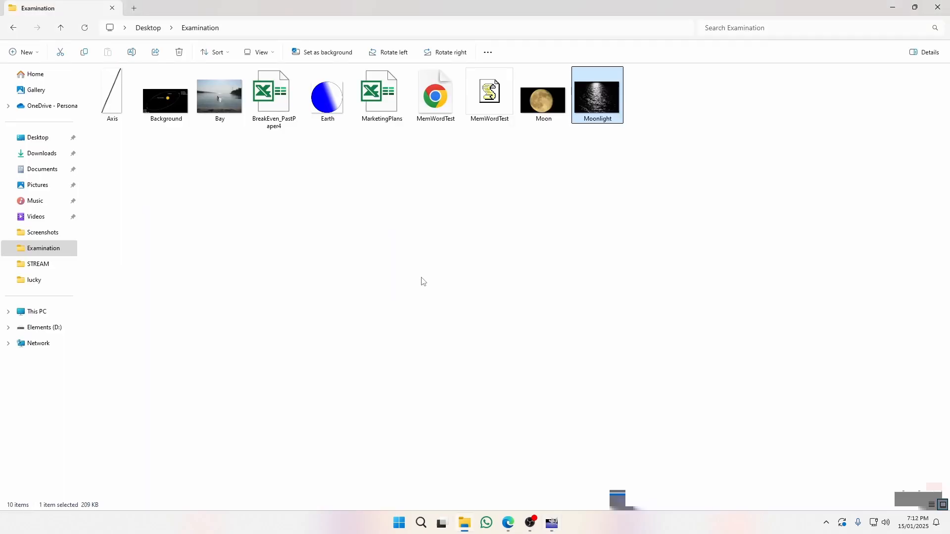
key("alt+Tab")
key("alt+Tab")
key("alt+Tab")
scroll(422, 277, "down", 3)
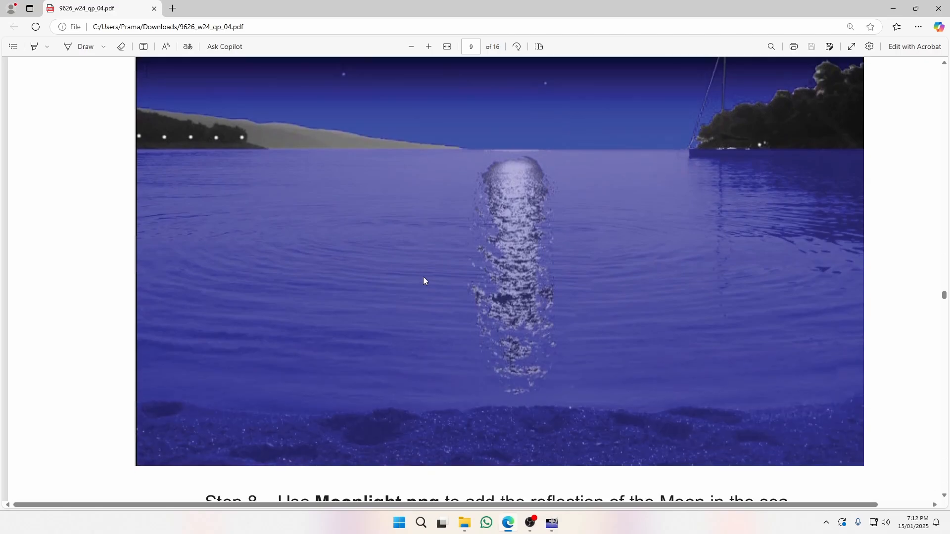
key("alt+Tab")
left_click_drag(446, 280, 403, 283)
Scale the Moonlight.png layer proportionally to 737 × 517 px so the reflection reaches down towards the sand.
right_click(403, 287)
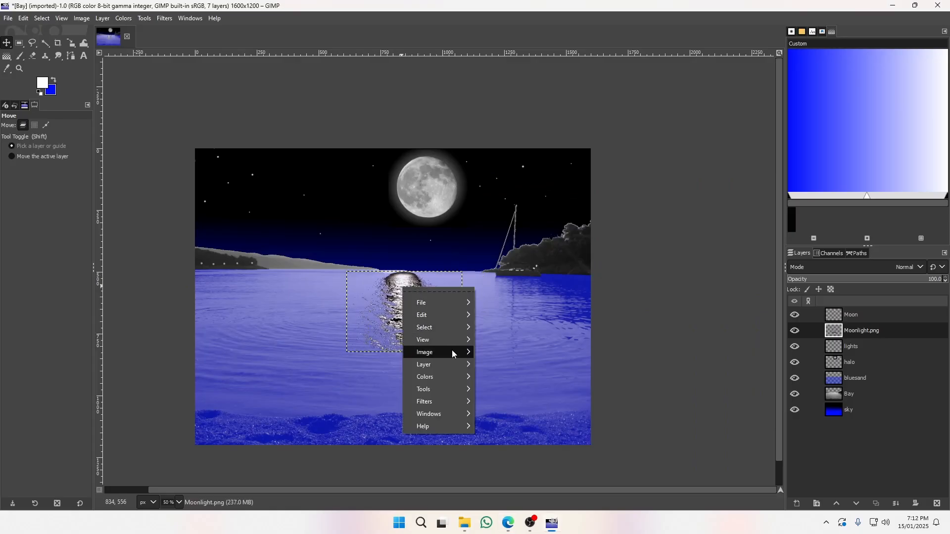
mouse_move(452, 390)
mouse_move(515, 401)
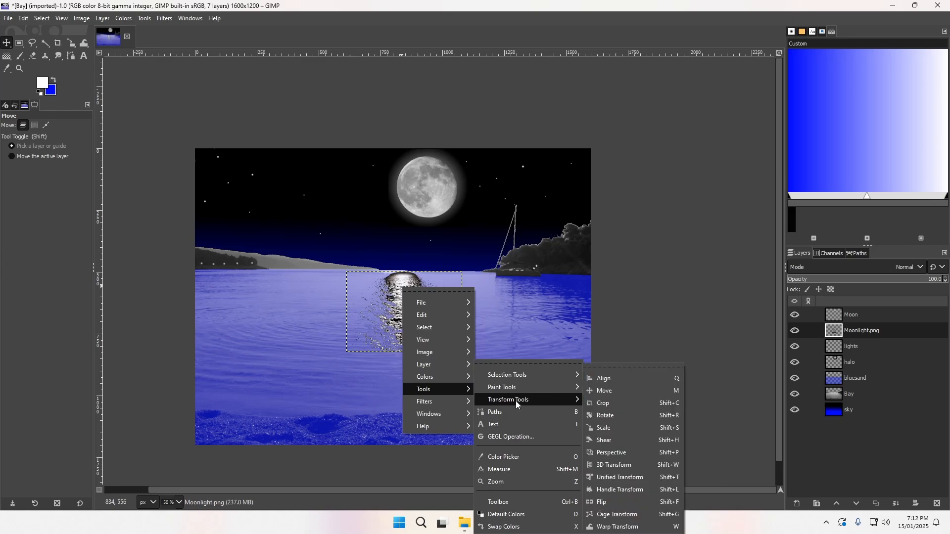
left_click(631, 427)
left_click_drag(405, 360, 414, 412)
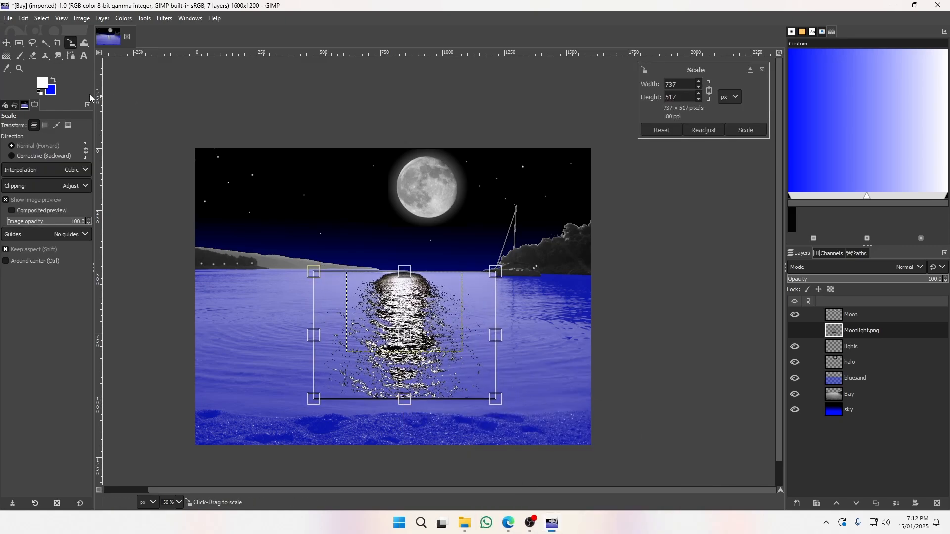
left_click(6, 43)
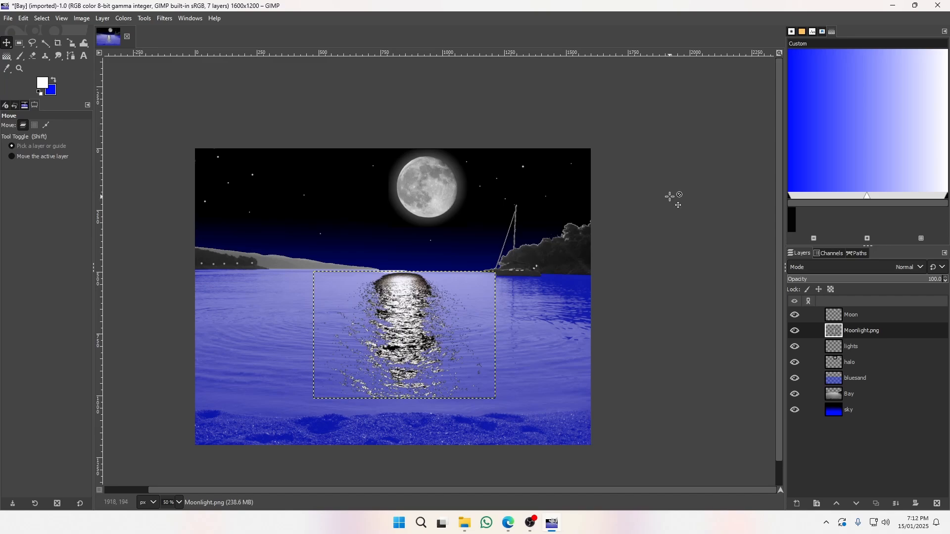
left_click(19, 43)
left_click(7, 43)
left_click(872, 314)
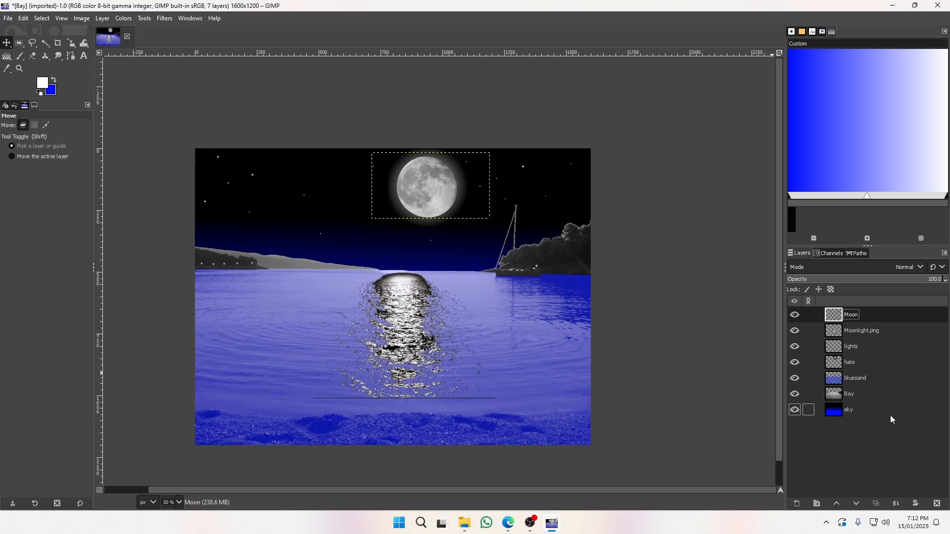
key("alt+Tab")
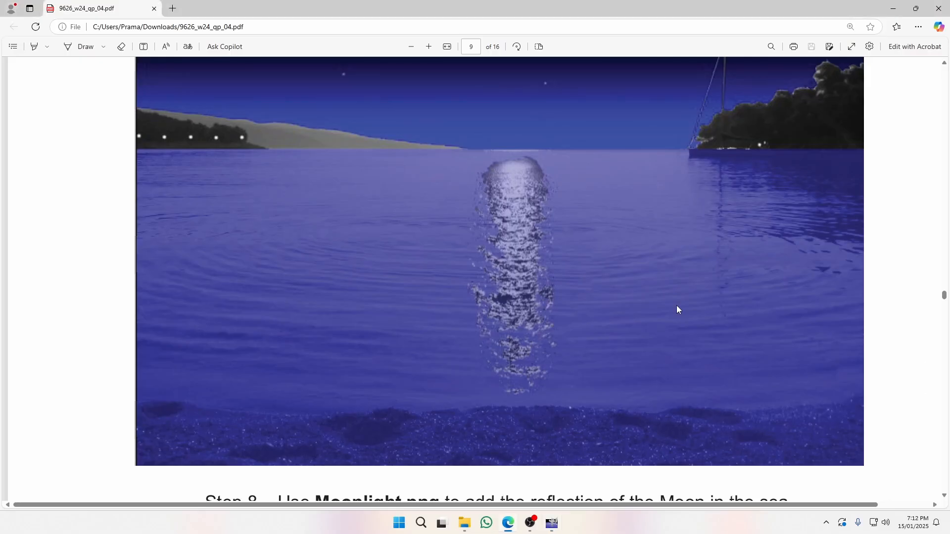
key("alt+Tab")
left_click_drag(859, 315, 861, 384)
key("ctrl+z")
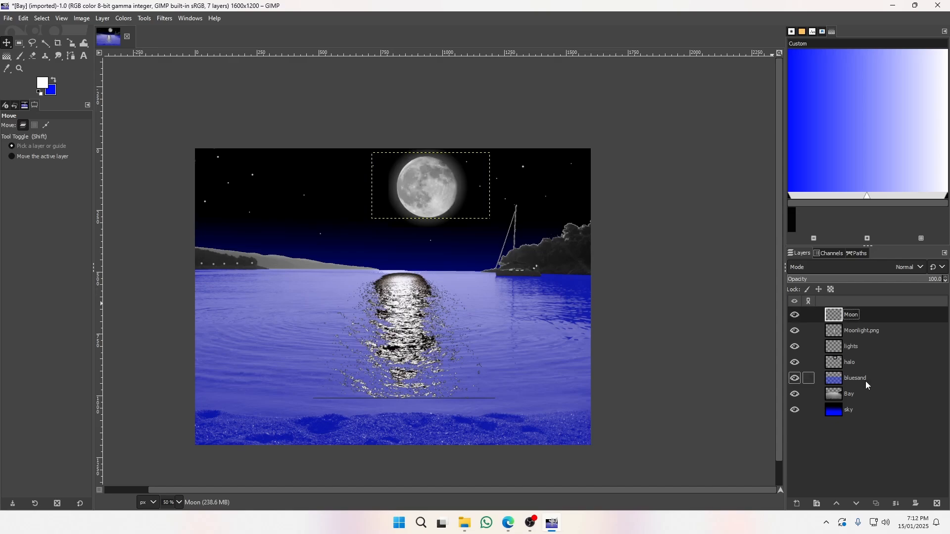
Move the Moonlight.png layer directly below the bluesand layer and compare the tinted reflection with the final reference image.
left_click_drag(866, 326, 876, 402)
key("alt+Tab")
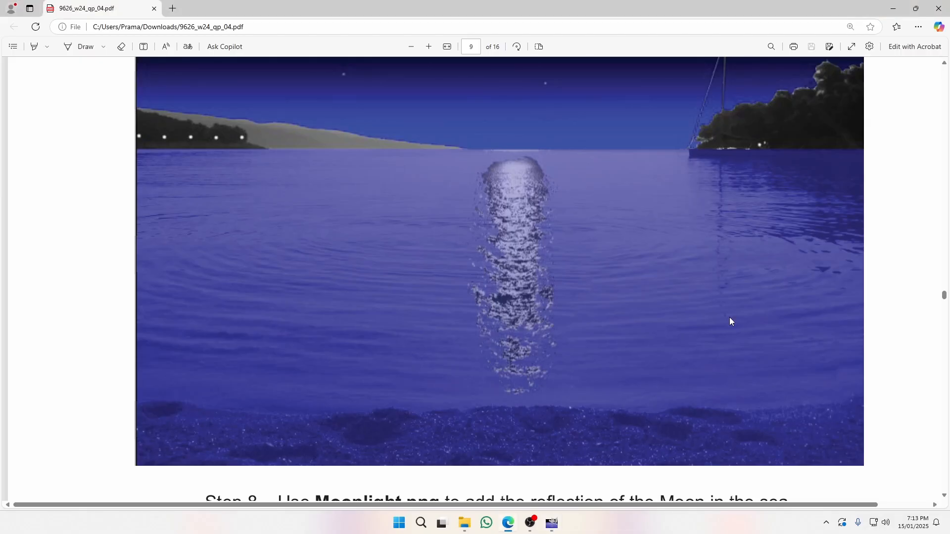
key("alt+Tab")
Compare the whole picture with the final image in the PDF and read the required format and file name for saving.
key("z")
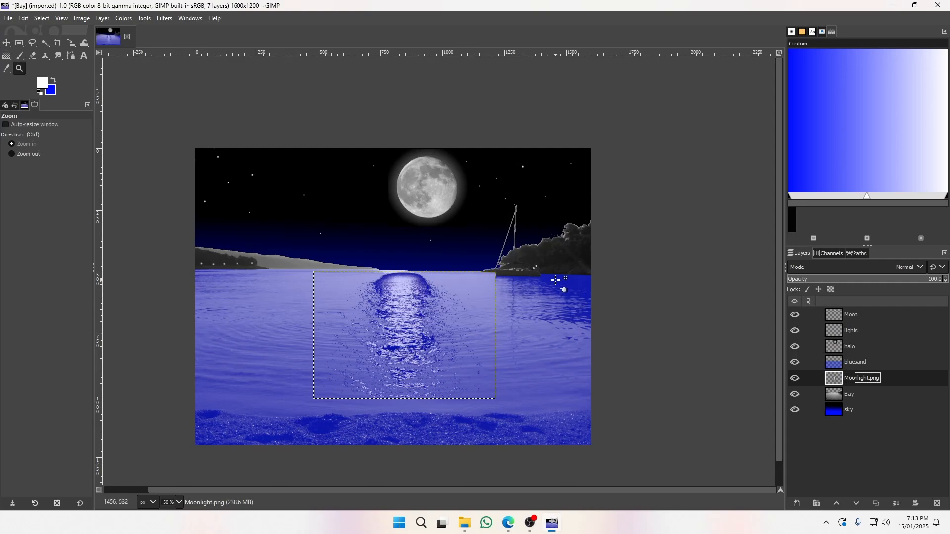
left_click(467, 266, "ctrl")
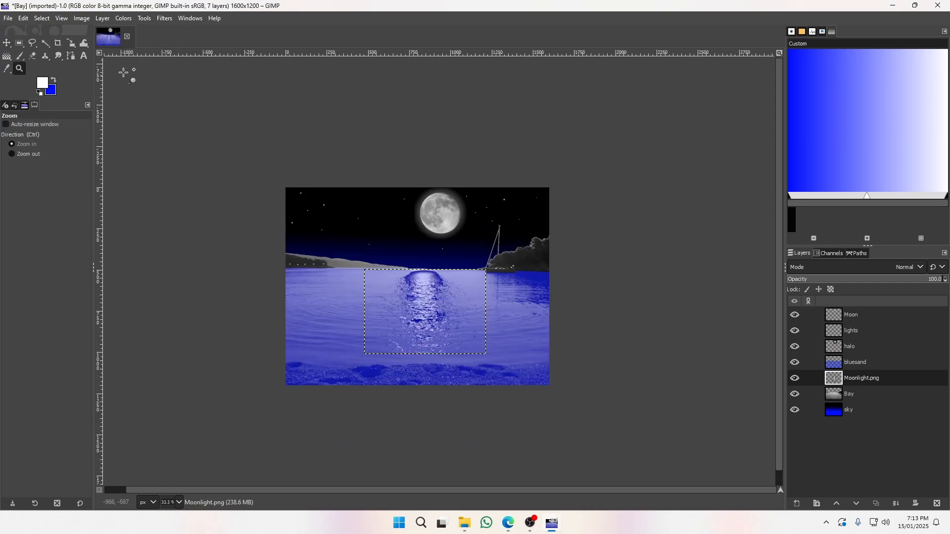
key("m")
key("alt+Tab")
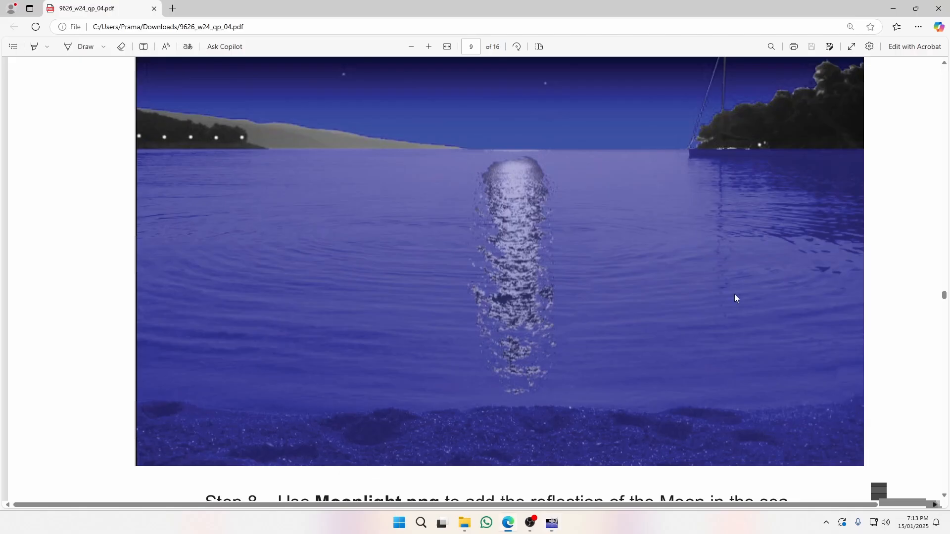
left_click(412, 47)
scroll(468, 348, "down", 2)
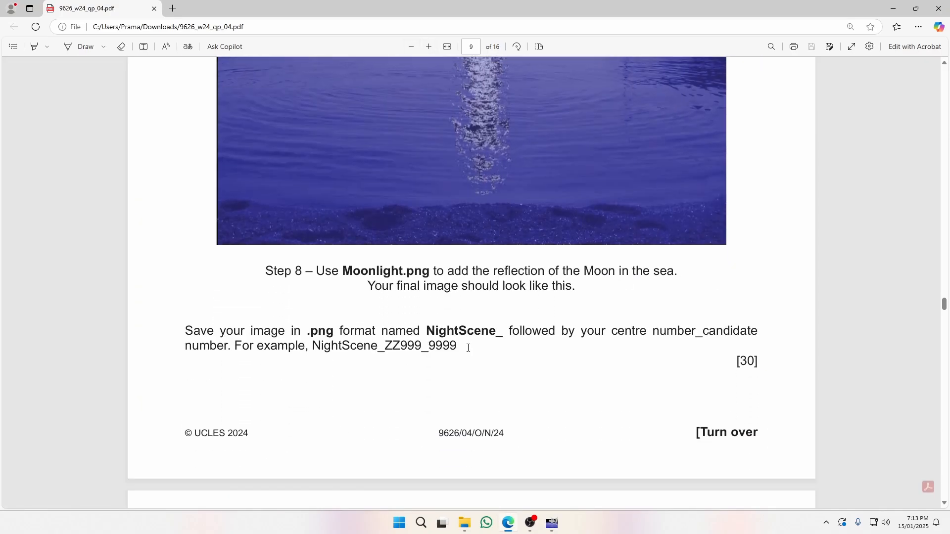
scroll(510, 363, "down", 3)
scroll(510, 361, "up", 4)
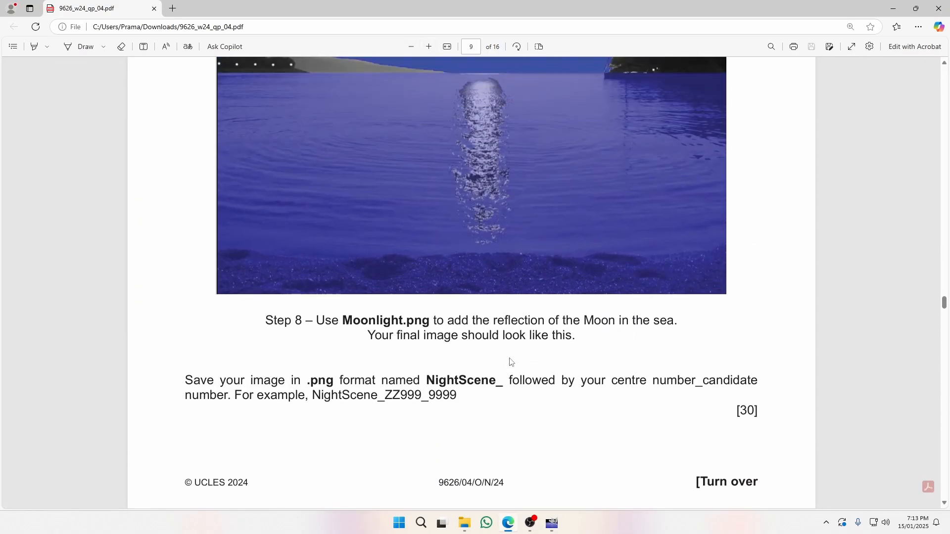